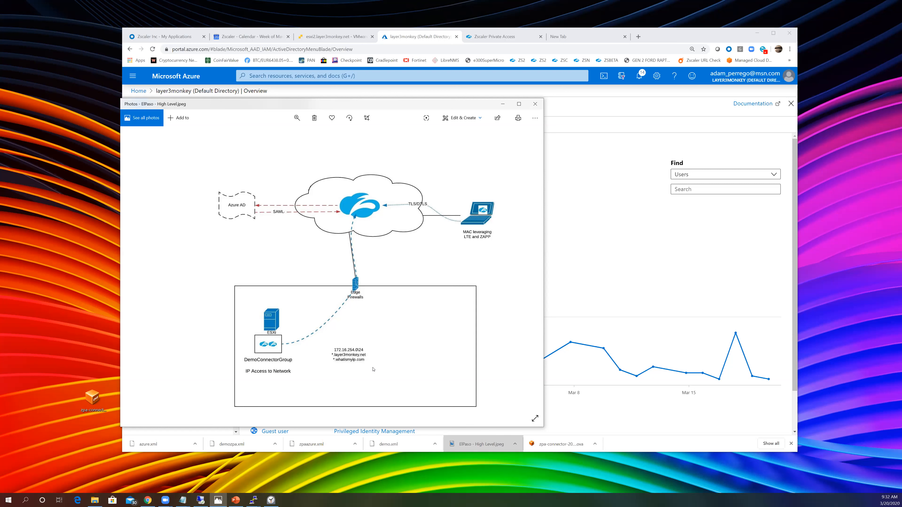
# Close the network diagram in Photos and the Zscaler Calendar and My Applications browser tabs
pyautogui.click(536, 104)
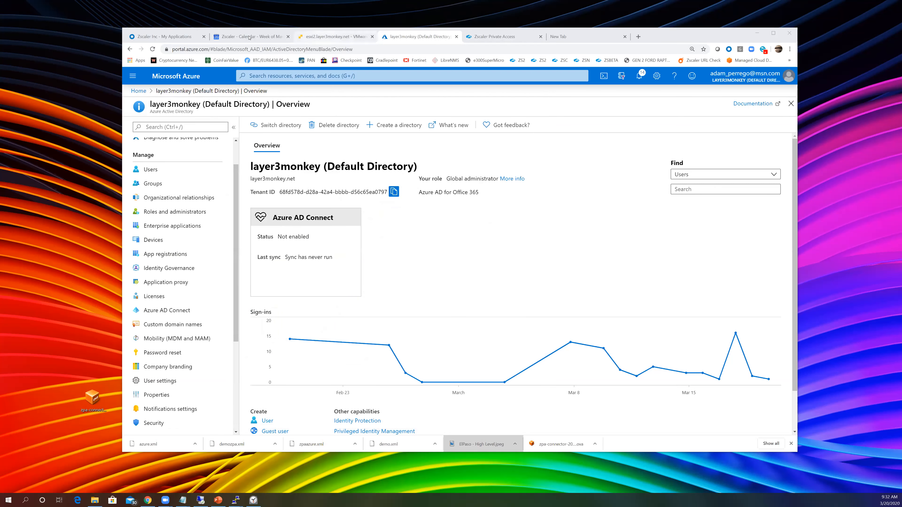
pyautogui.click(288, 37)
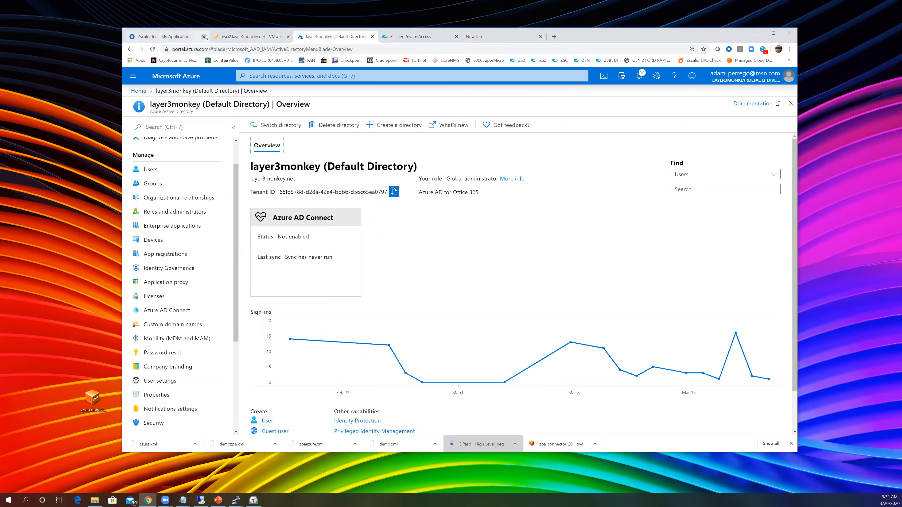
pyautogui.click(205, 37)
# Move through the ESXi and Azure tabs to reach the ZPA Connectors list
pyautogui.click(164, 37)
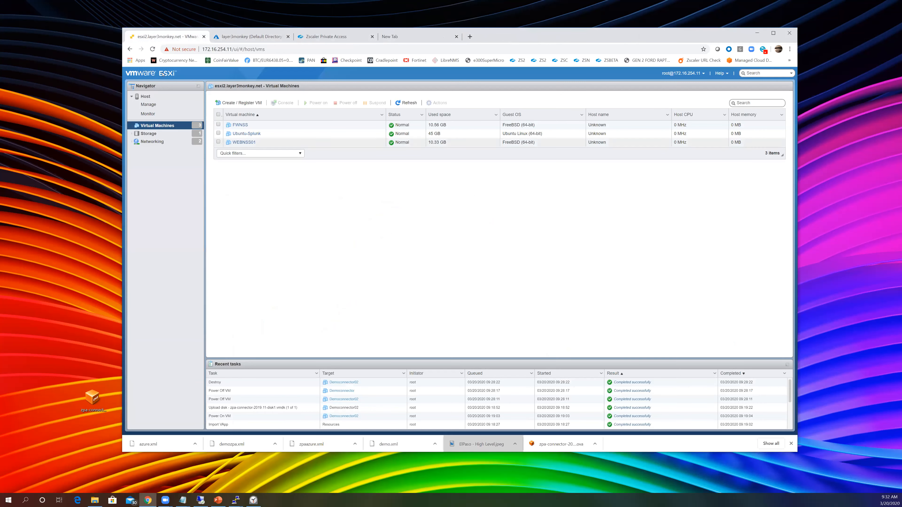
pyautogui.click(237, 39)
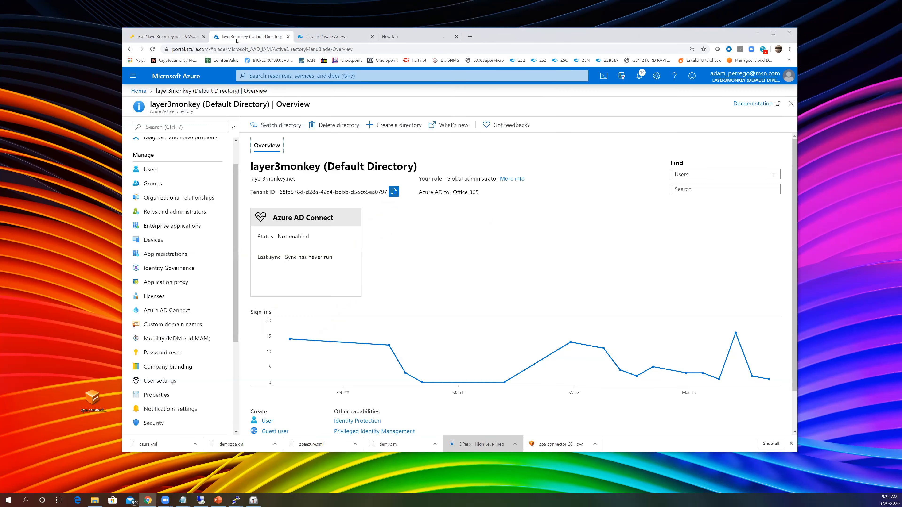
pyautogui.click(336, 38)
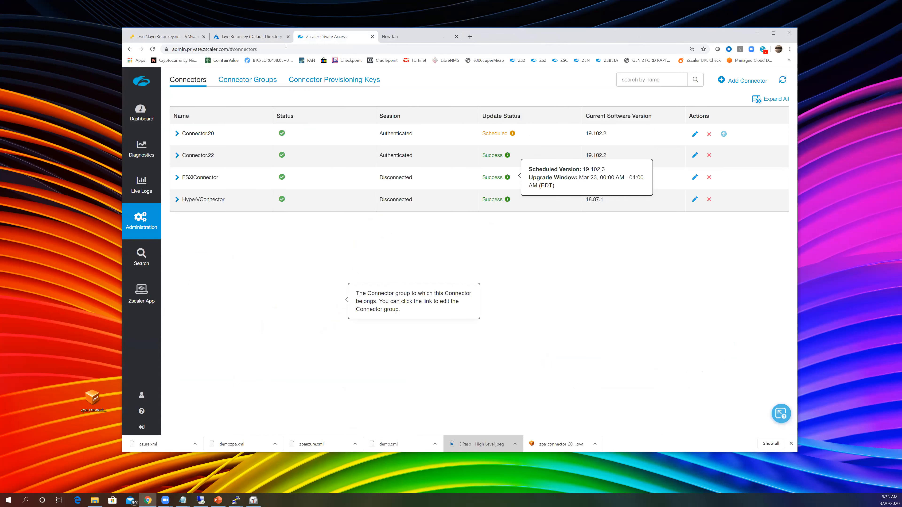
# Close the empty new tab and go to ZPA's Administration > IdP Configuration page
pyautogui.click(456, 37)
pyautogui.click(262, 37)
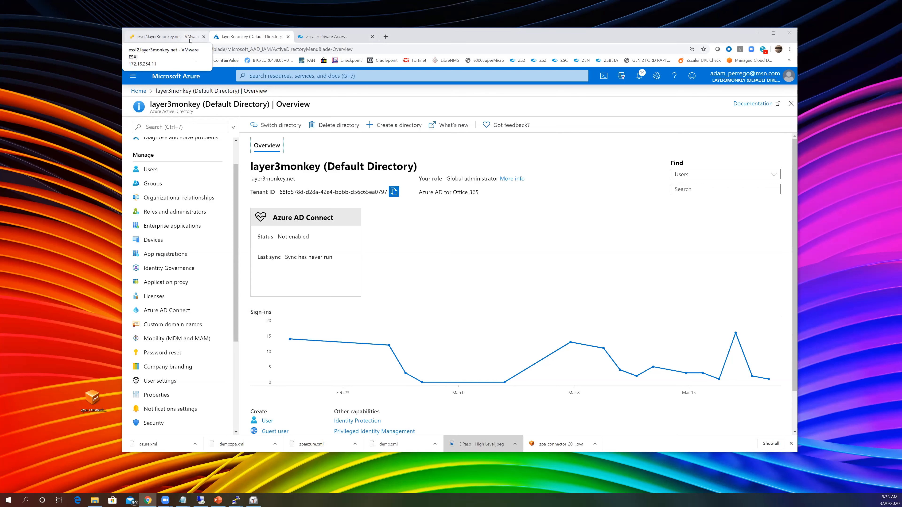
pyautogui.click(341, 36)
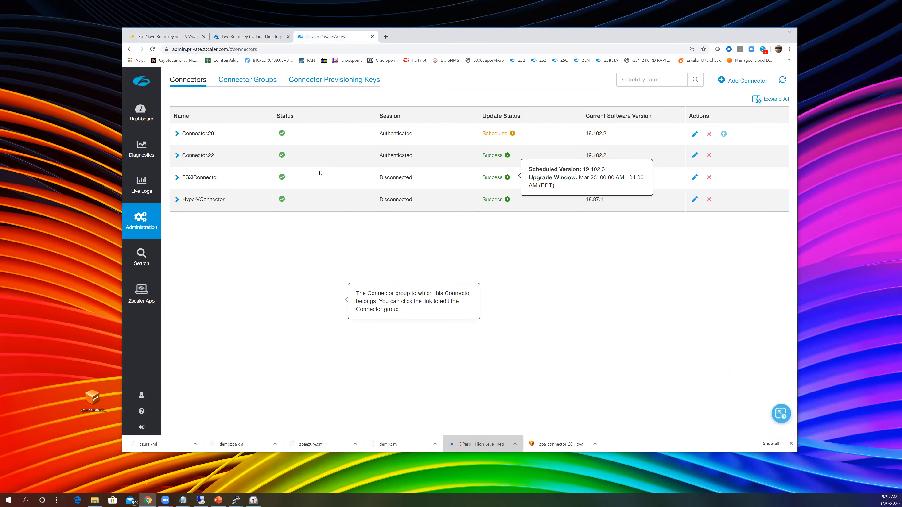
pyautogui.moveTo(156, 215)
pyautogui.click(195, 154)
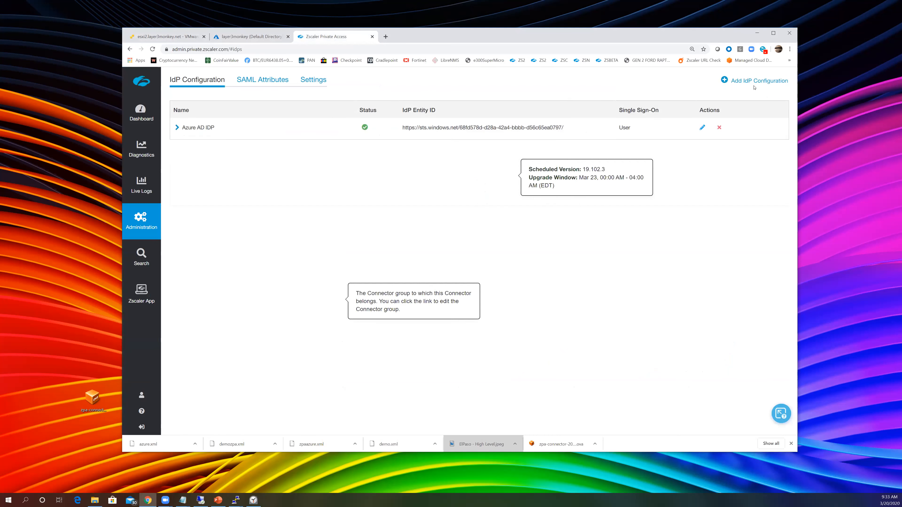
# Delete the existing Azure AD IDP entry from the IdP Configuration list
pyautogui.click(754, 85)
pyautogui.click(618, 115)
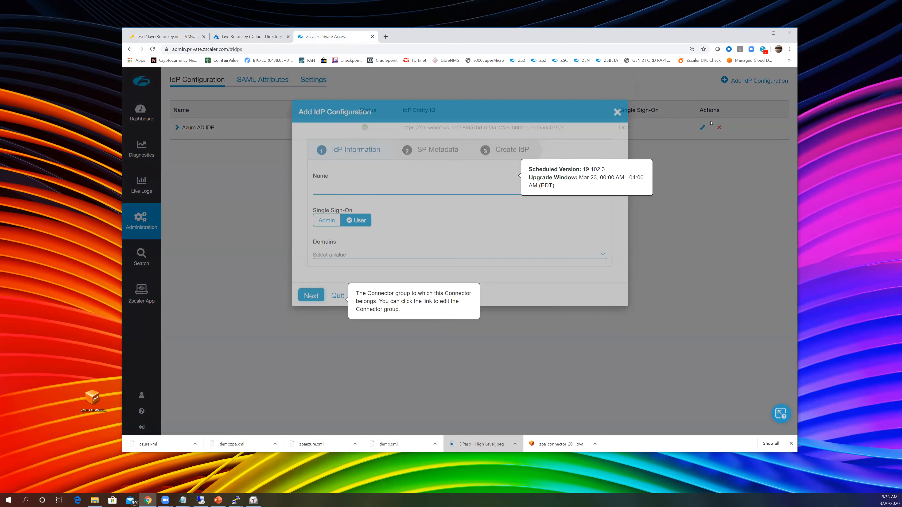
pyautogui.click(719, 128)
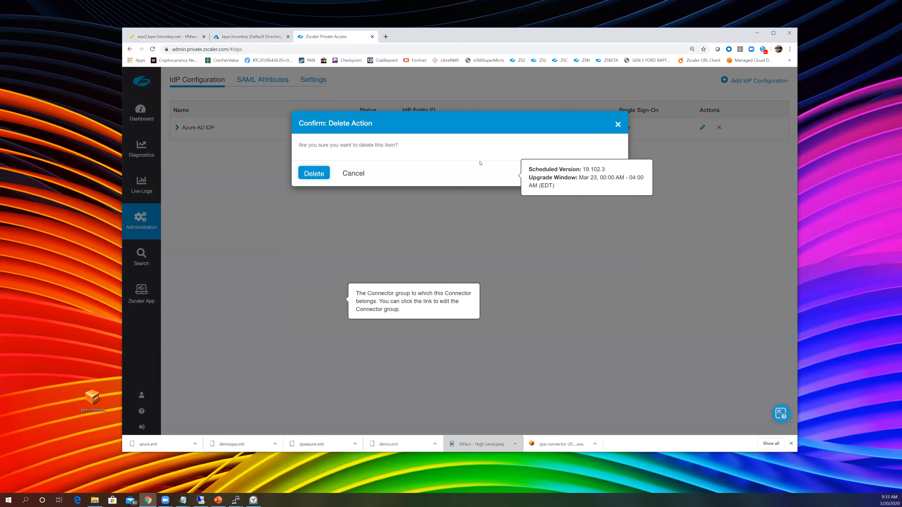
pyautogui.click(305, 174)
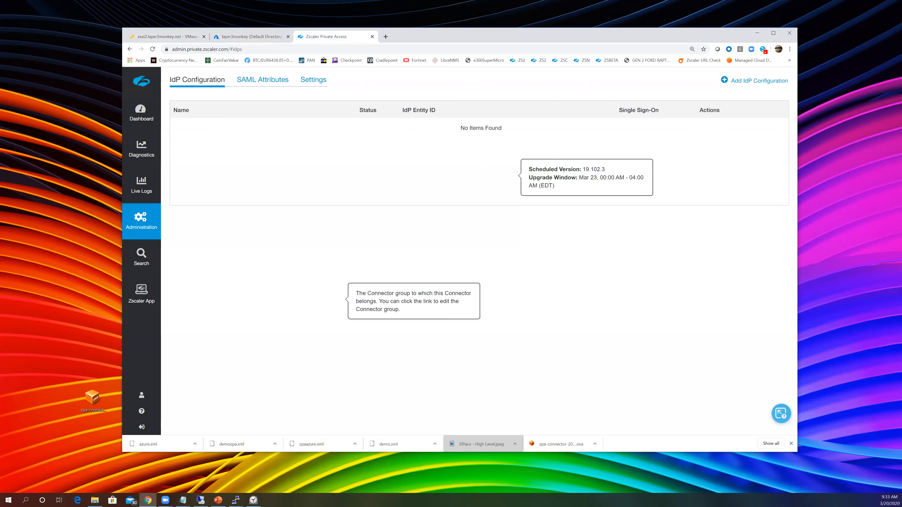
pyautogui.hotkey('alt', 'Tab')
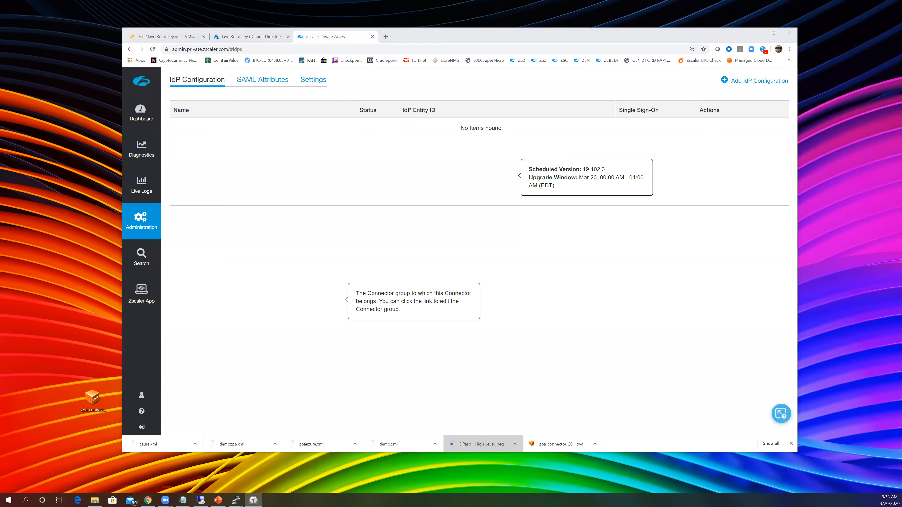
pyautogui.click(758, 81)
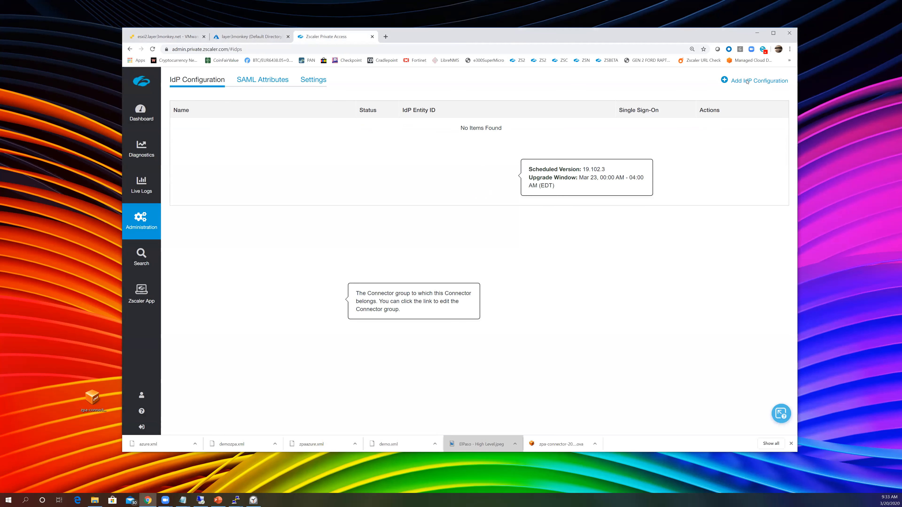
# Add a new IdP configuration named 'AzureAD IDP' for the layer3monkey.net domain
pyautogui.click(747, 82)
pyautogui.click(333, 196)
pyautogui.write('AzureAD IDP')
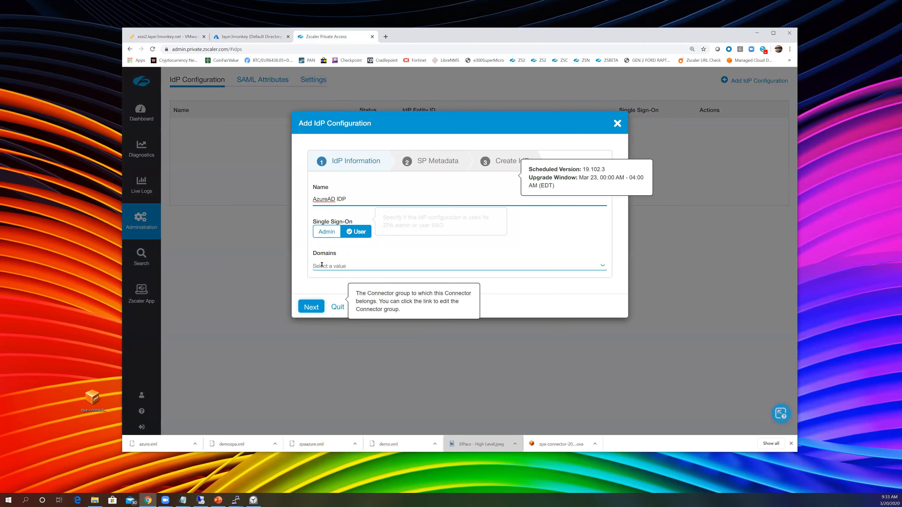
pyautogui.click(322, 265)
pyautogui.click(323, 283)
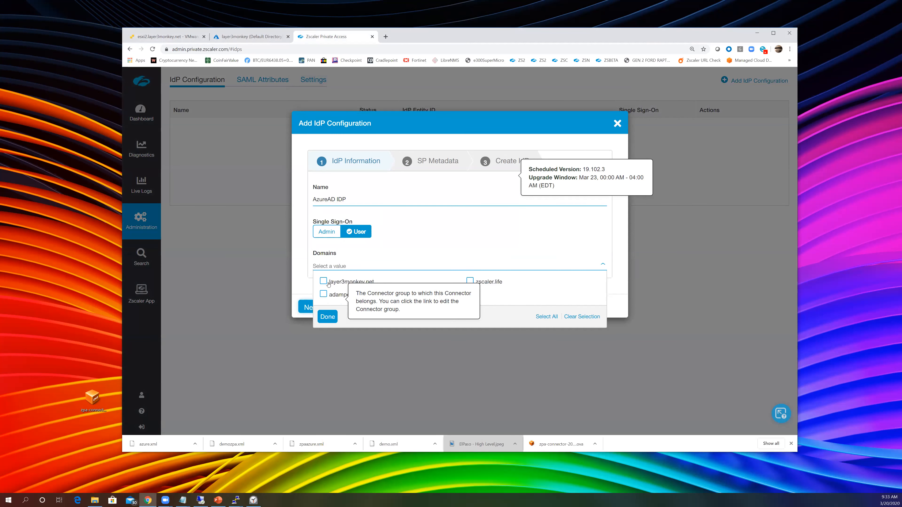
pyautogui.click(328, 321)
pyautogui.click(305, 312)
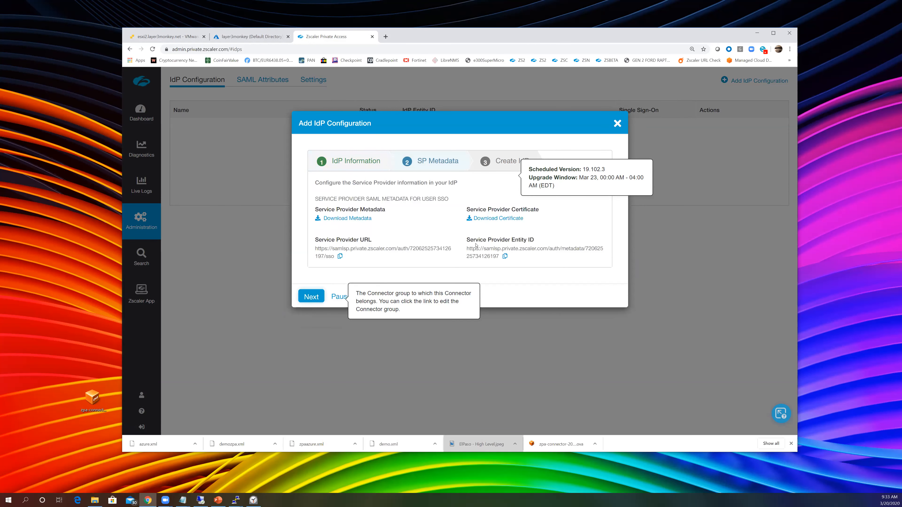
pyautogui.click(334, 297)
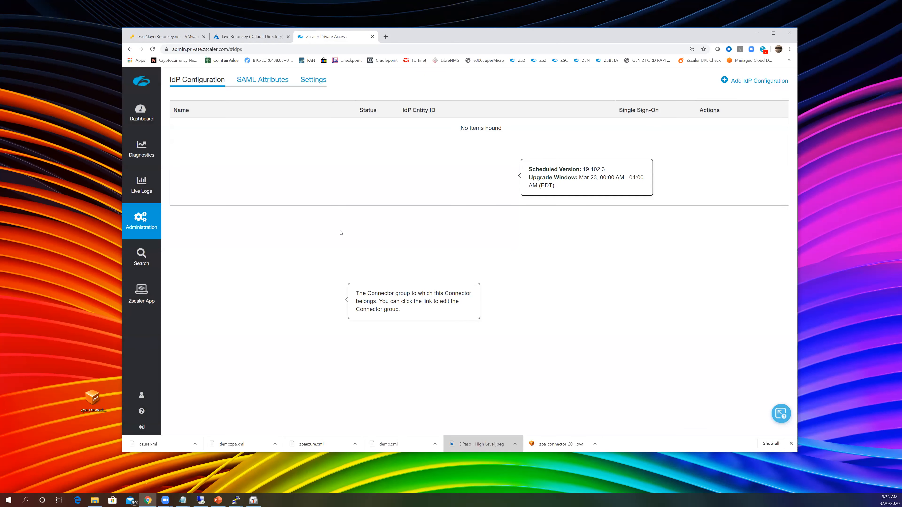
# Download the AzureAD IDP's service provider metadata, saving it as demozpa.xml
pyautogui.click(176, 128)
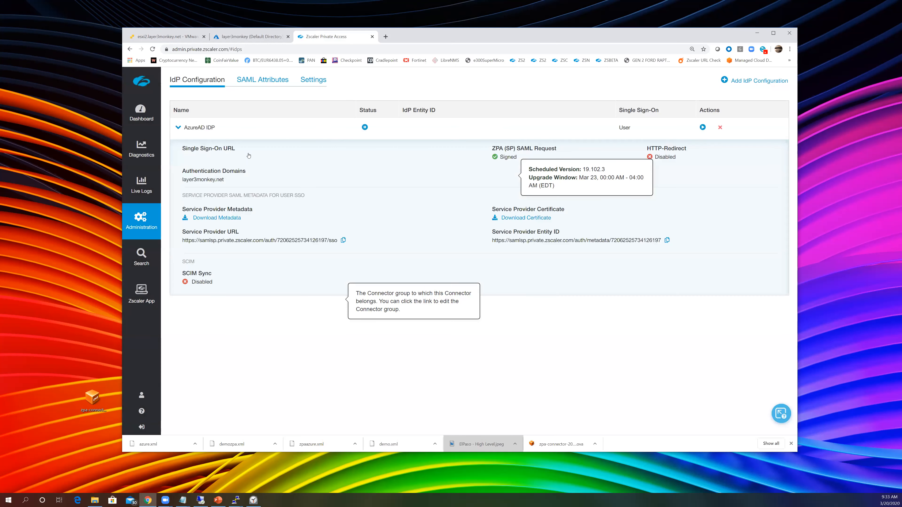
pyautogui.click(217, 217)
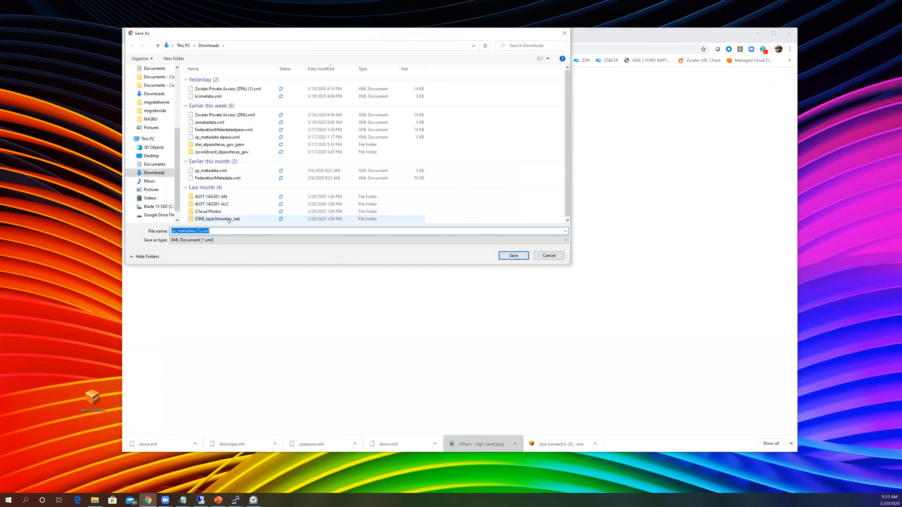
pyautogui.write('demozpa')
pyautogui.press('Return')
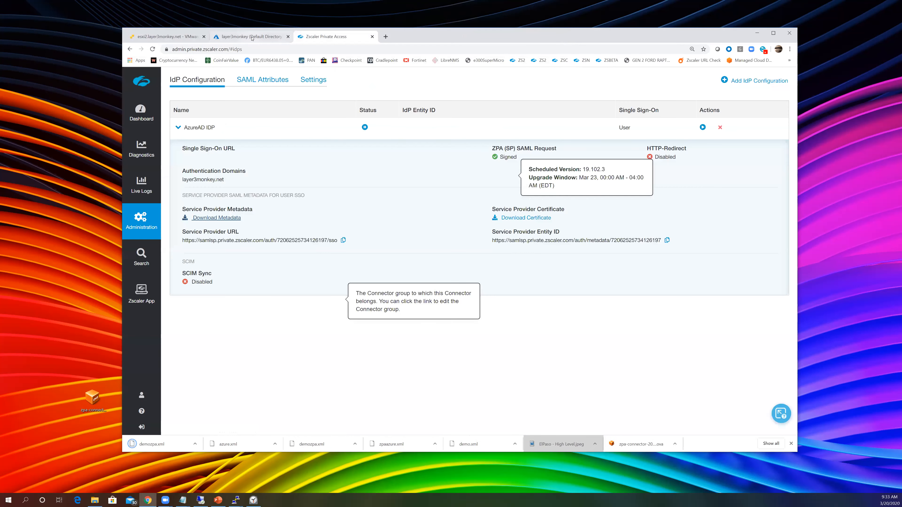
pyautogui.click(251, 37)
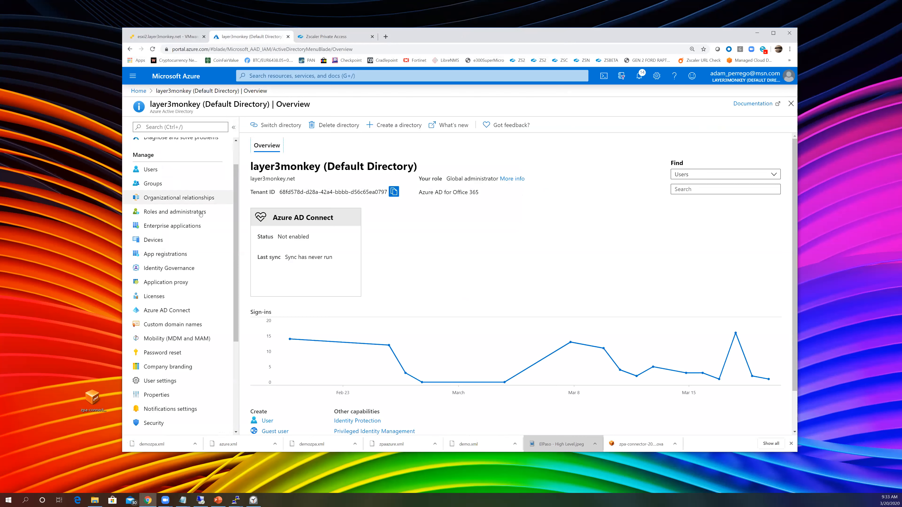
# Search the Azure gallery for 'zscaler' and add Zscaler Private Access (ZPA) as an enterprise app
pyautogui.click(188, 227)
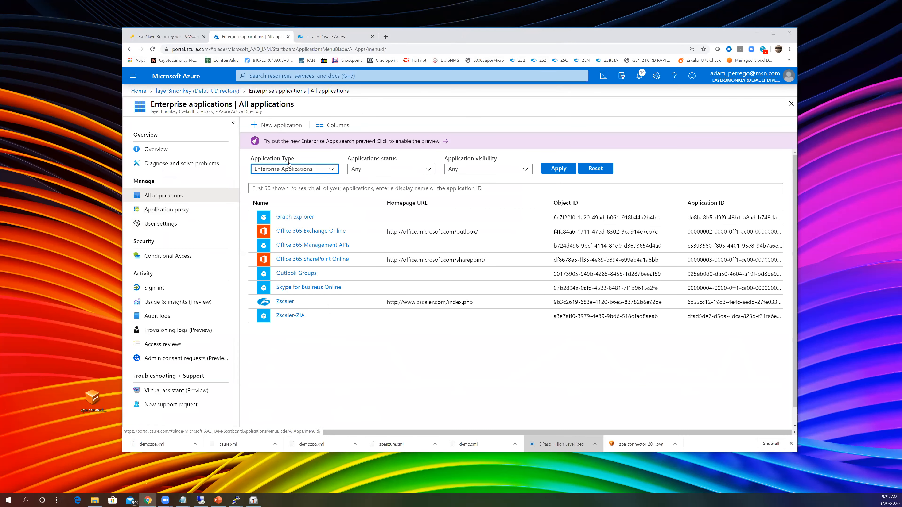
pyautogui.click(279, 125)
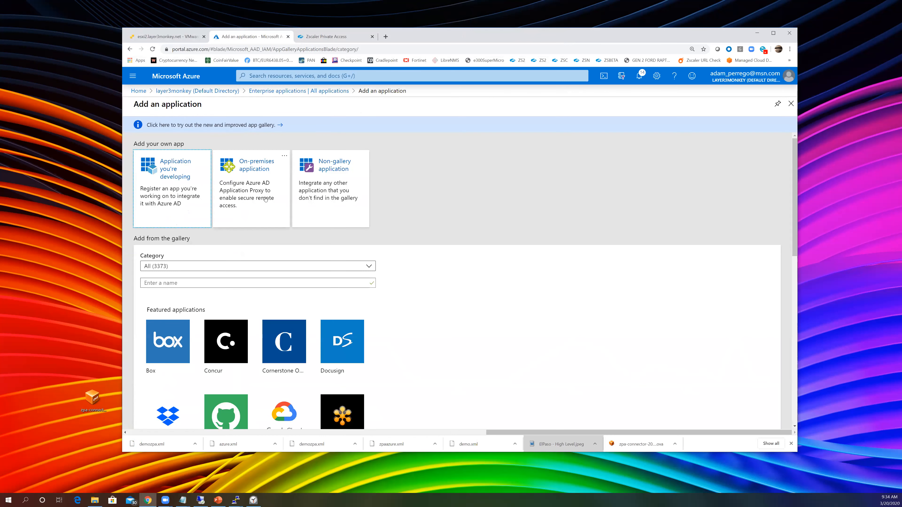
pyautogui.click(199, 281)
pyautogui.write('zsc')
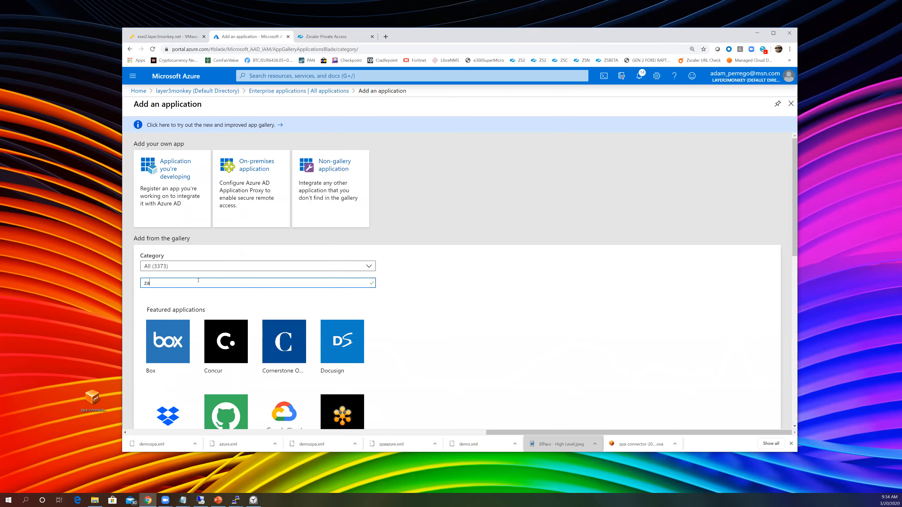
pyautogui.write('aelr')
pyautogui.press('BackSpace')
pyautogui.press('BackSpace')
pyautogui.press('BackSpace')
pyautogui.write('ler')
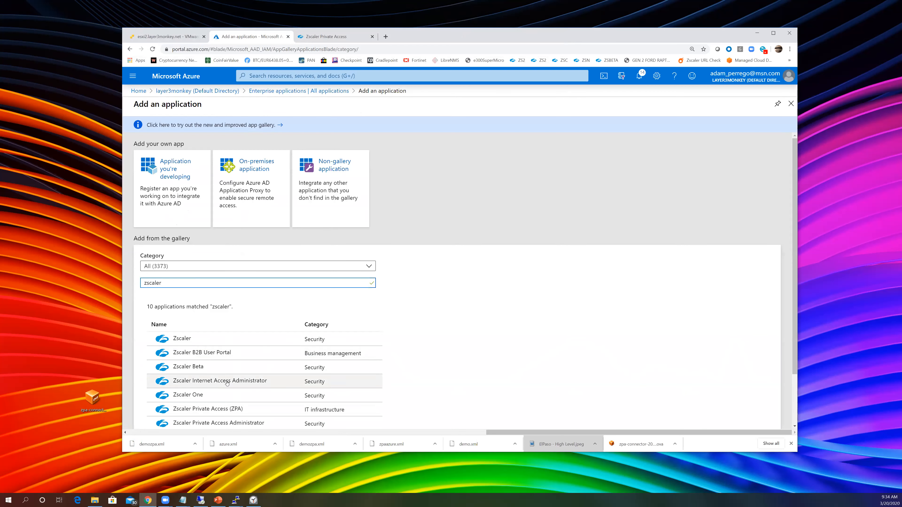
pyautogui.click(221, 408)
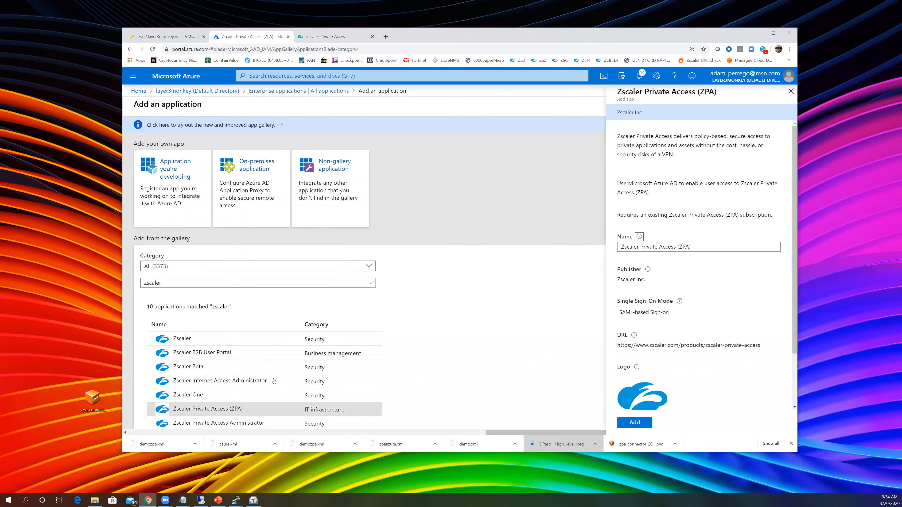
pyautogui.click(621, 423)
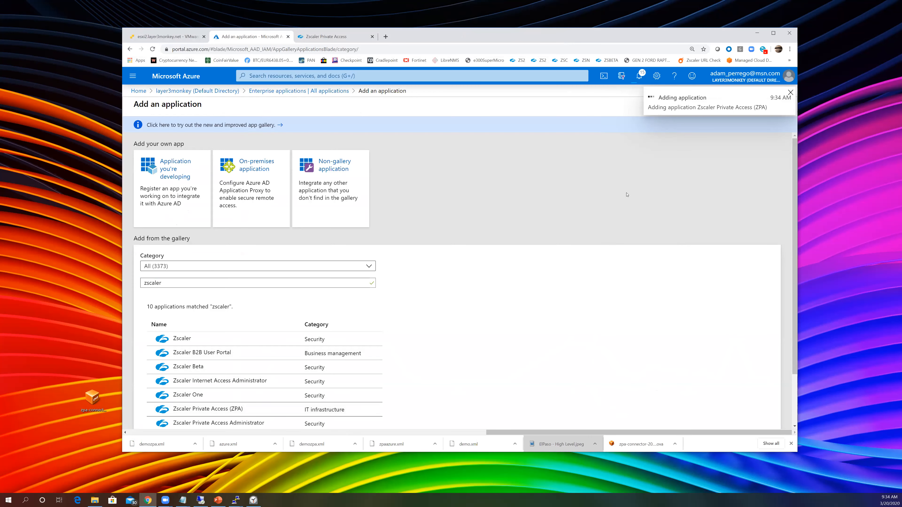
pyautogui.click(173, 36)
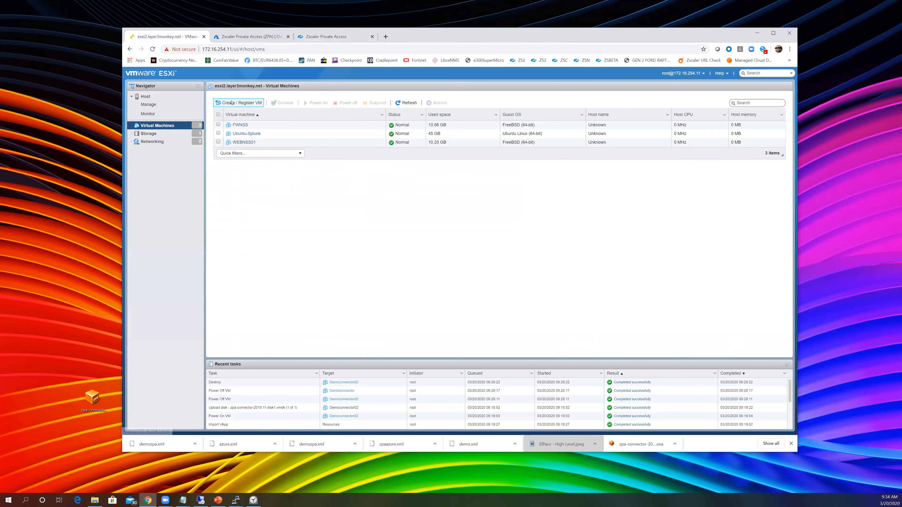
# Start an OVF/OVA deployment named demo01 using zpa-connector-2019.11.ova
pyautogui.click(239, 103)
pyautogui.click(413, 202)
pyautogui.click(415, 202)
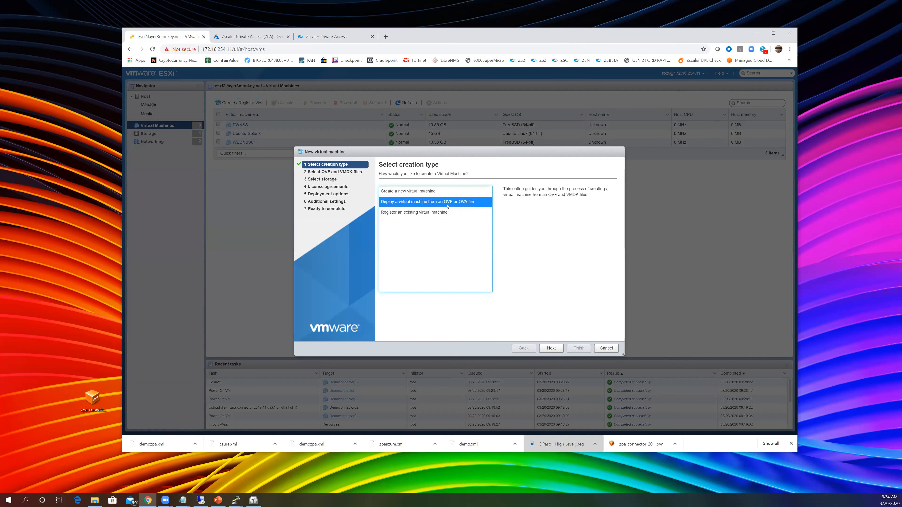
pyautogui.click(551, 348)
pyautogui.click(431, 197)
pyautogui.click(431, 196)
pyautogui.write('demo01')
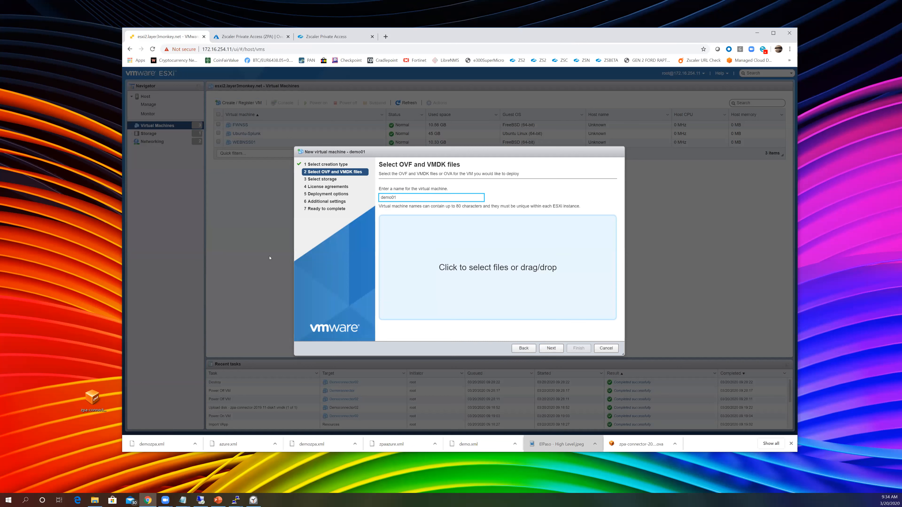
pyautogui.moveTo(92, 398); pyautogui.dragTo(543, 265)
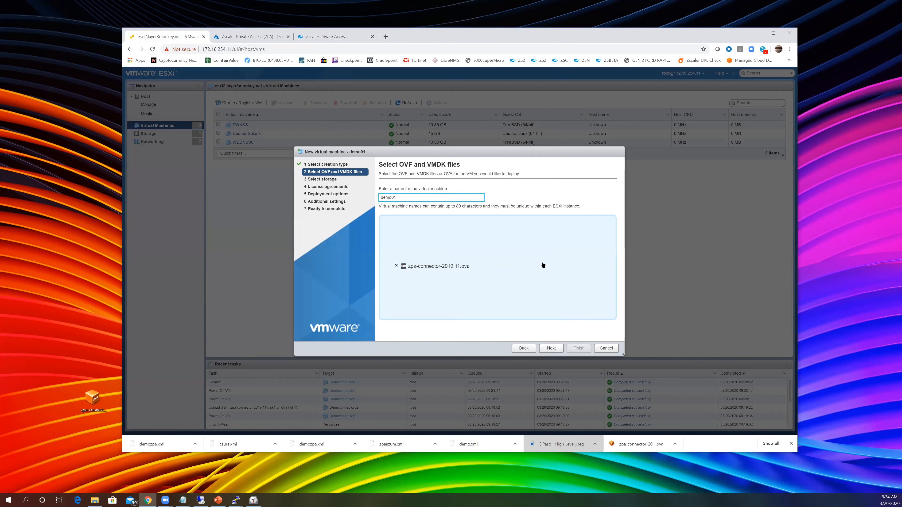
# Map demo01 to VM Network instead of VLAN10 and finish the deployment
pyautogui.click(551, 348)
pyautogui.click(553, 349)
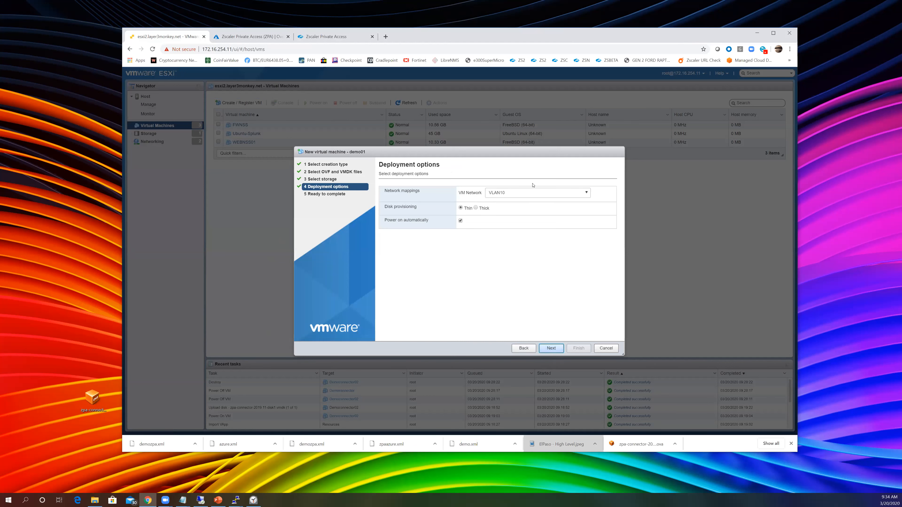
pyautogui.click(533, 193)
pyautogui.click(505, 209)
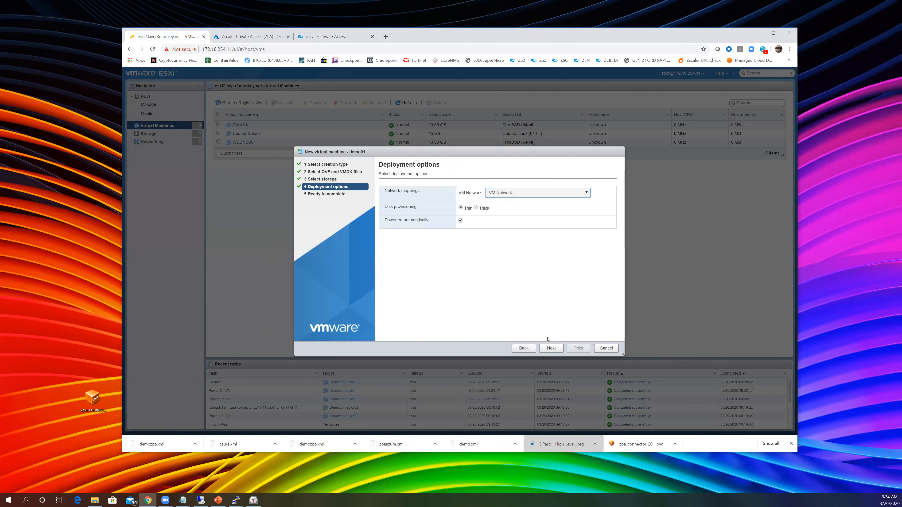
pyautogui.click(551, 348)
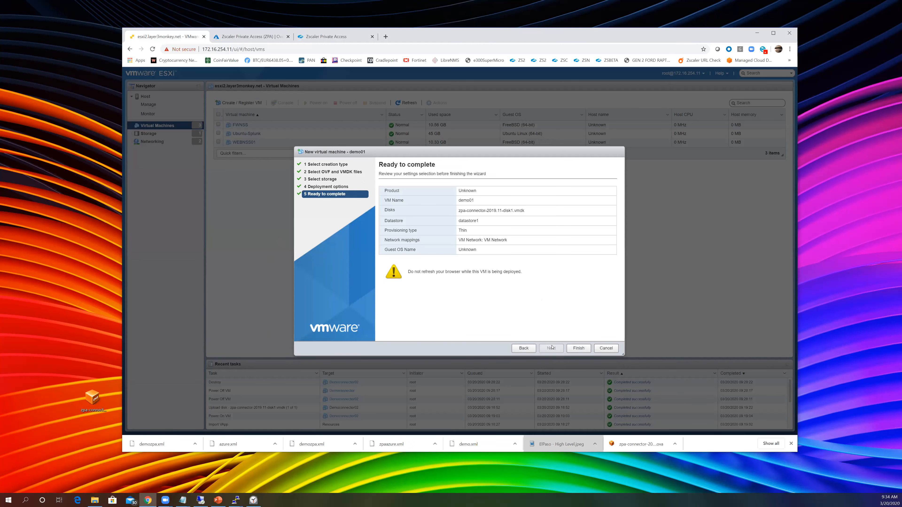
pyautogui.click(579, 348)
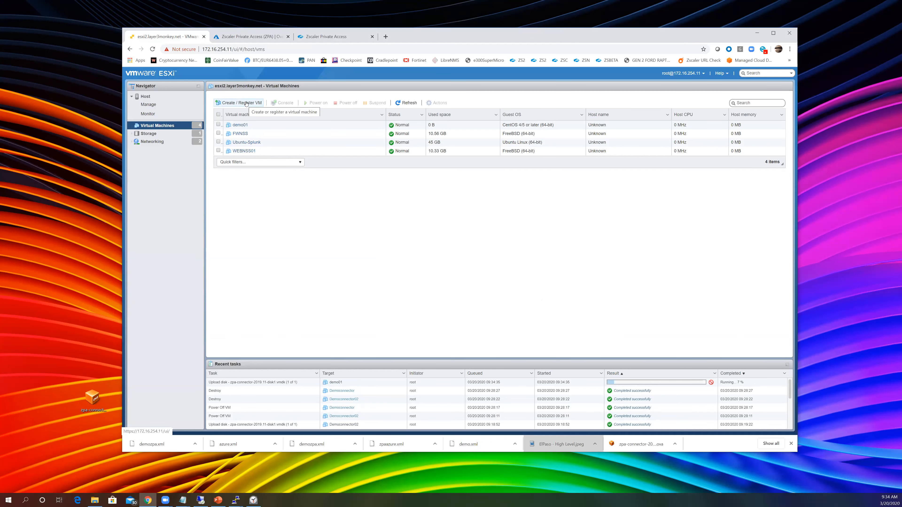
pyautogui.click(246, 104)
# Start another OVF/OVA deployment named demo02 from the zpa-connector OVA
pyautogui.click(426, 202)
pyautogui.click(551, 348)
pyautogui.click(434, 198)
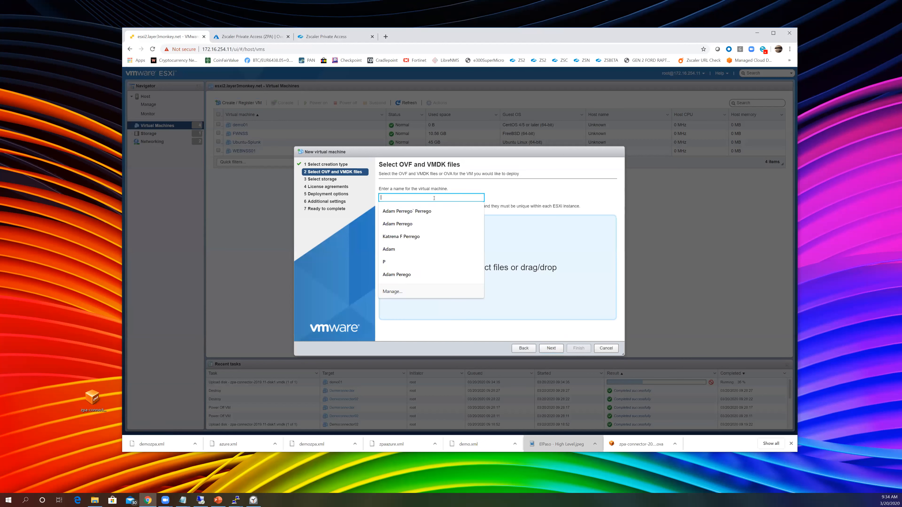
pyautogui.write('demo02')
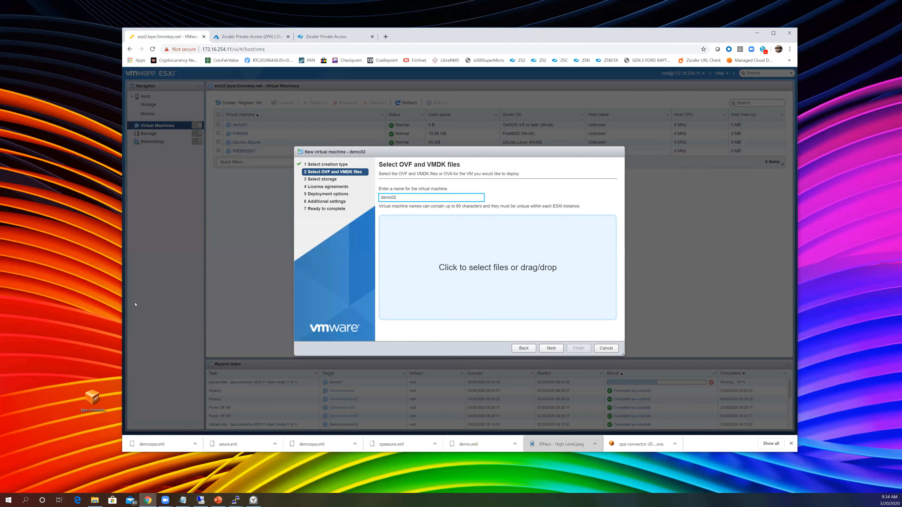
pyautogui.moveTo(92, 398); pyautogui.dragTo(515, 293)
# Map demo02 to VM Network and finish the deployment
pyautogui.click(551, 348)
pyautogui.click(551, 348)
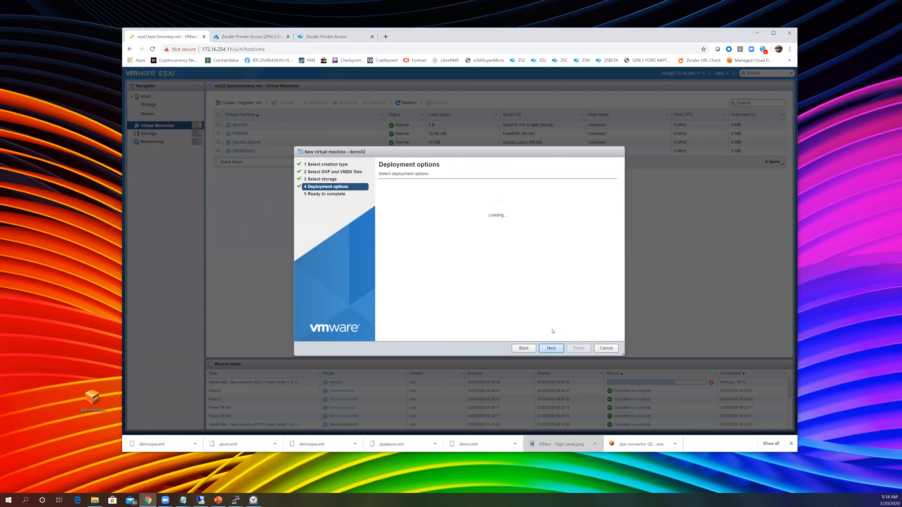
pyautogui.click(512, 194)
pyautogui.click(510, 212)
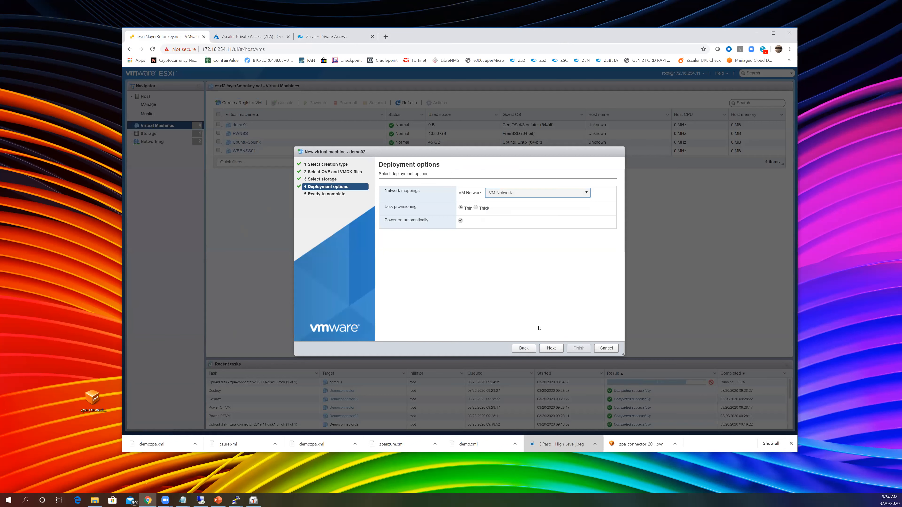
pyautogui.click(551, 348)
pyautogui.click(579, 347)
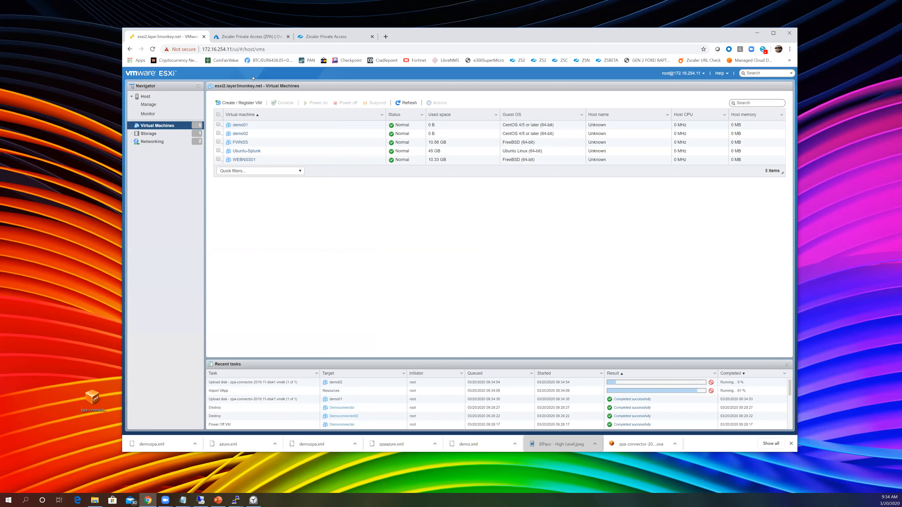
pyautogui.click(262, 40)
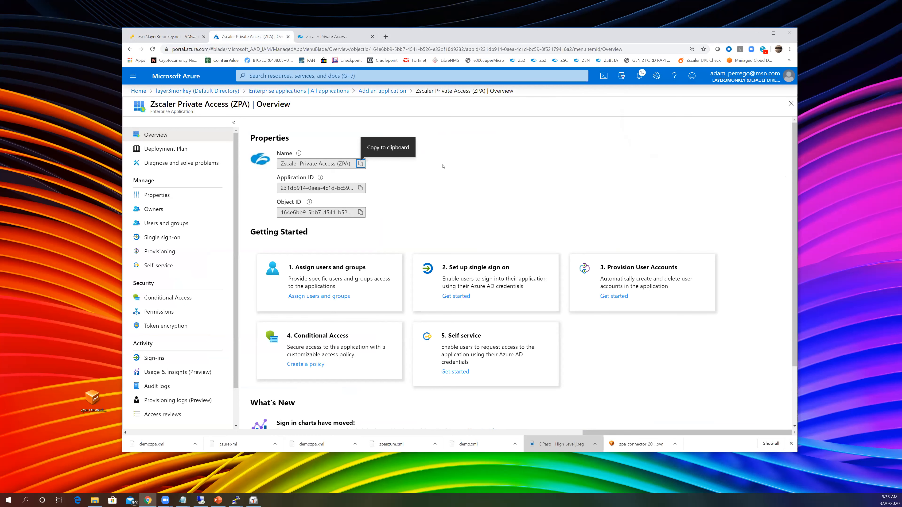
# Assign the second listed user to the ZPA app, then pick SAML as the single sign-on method
pyautogui.click(361, 279)
pyautogui.click(270, 125)
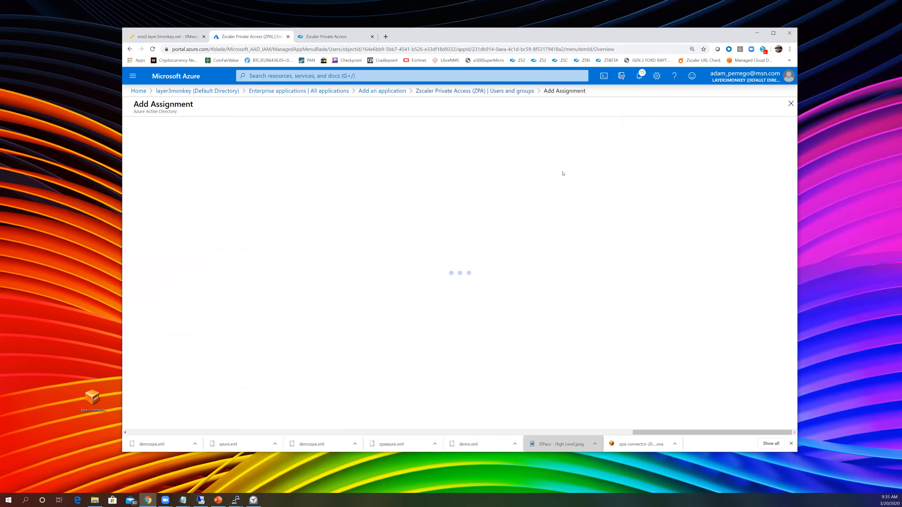
pyautogui.click(306, 189)
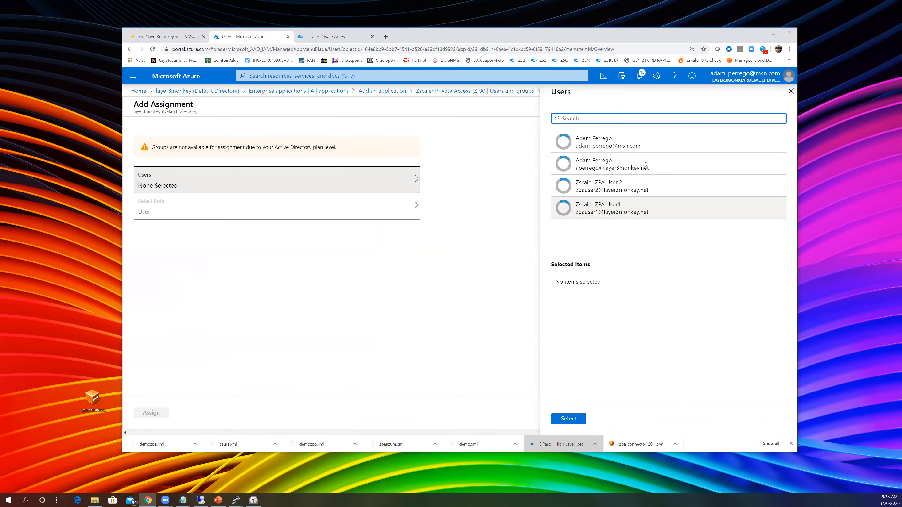
pyautogui.doubleClick(605, 172)
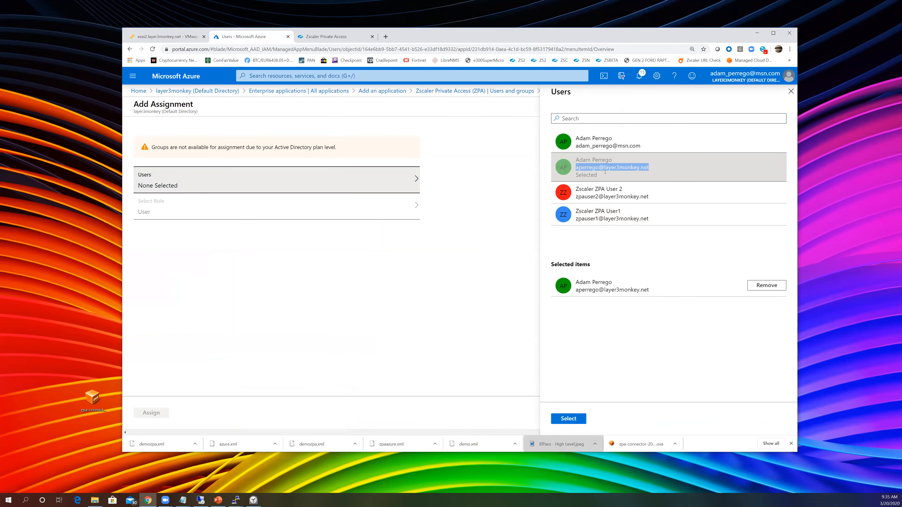
pyautogui.click(569, 418)
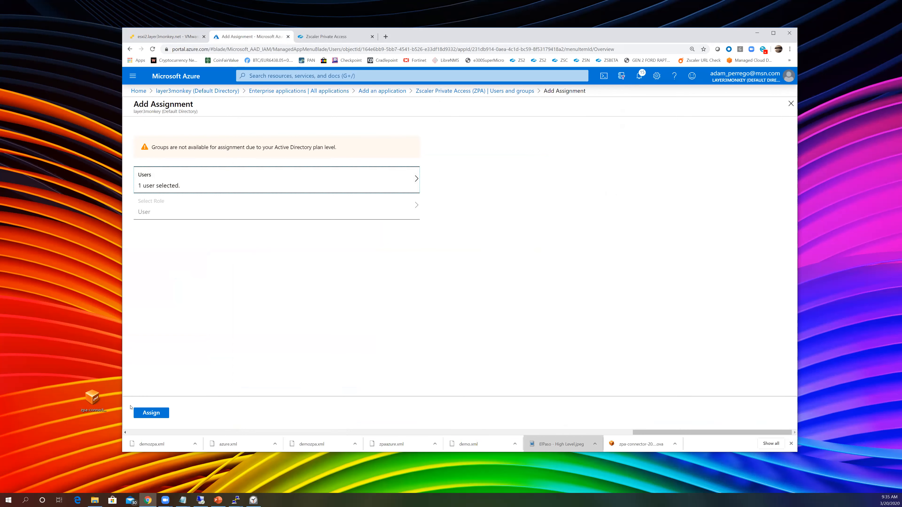
pyautogui.click(158, 413)
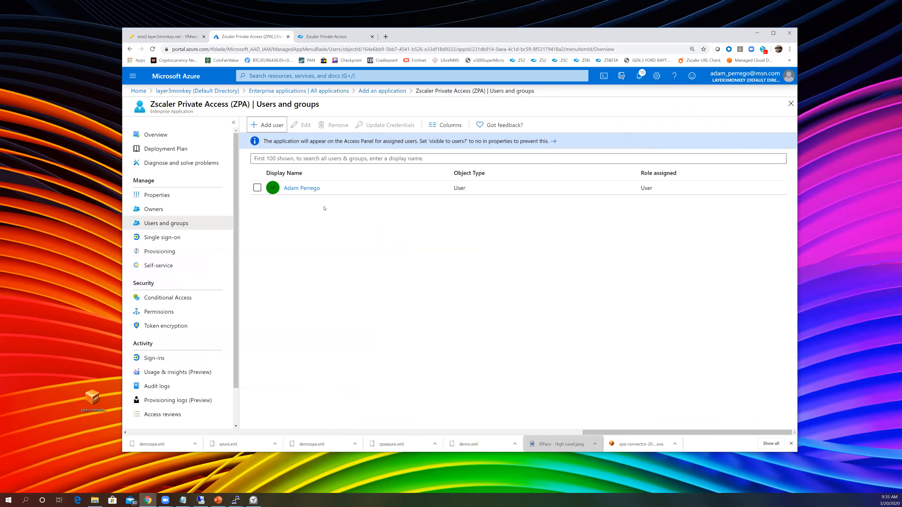
pyautogui.click(187, 237)
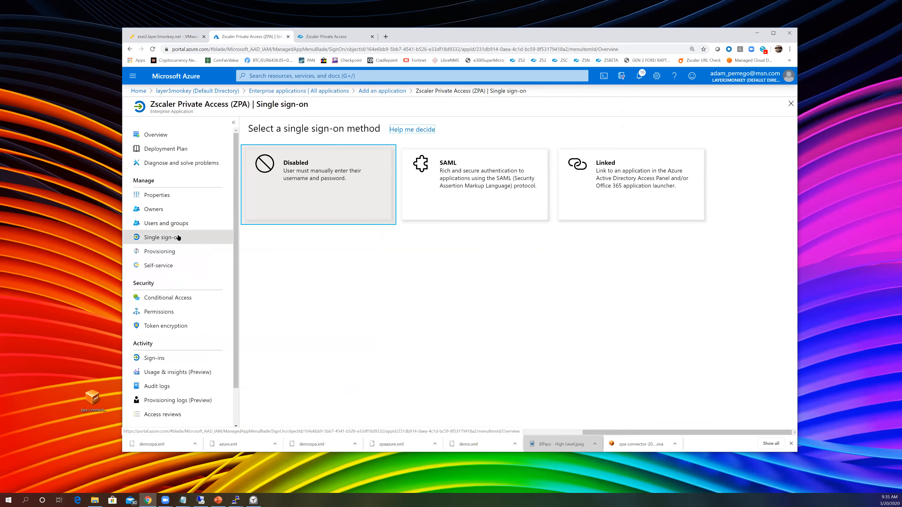
pyautogui.click(442, 169)
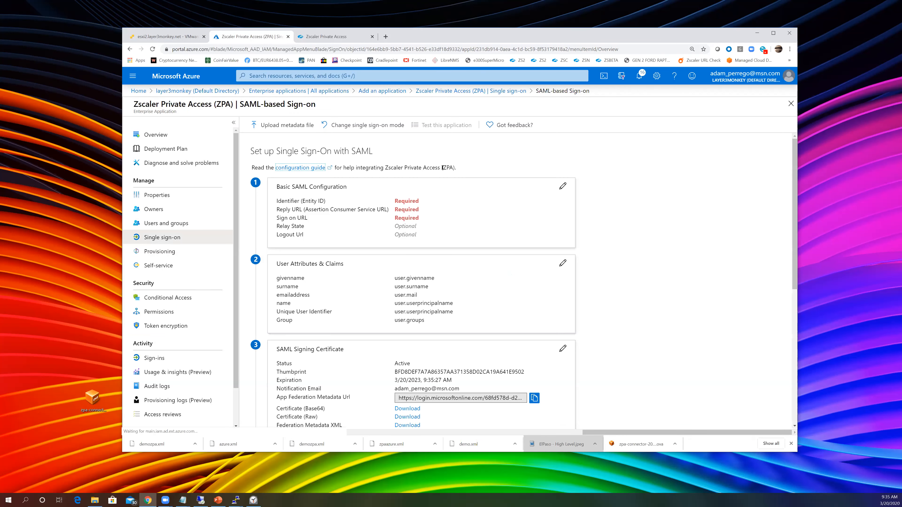
# Upload demozpa.xml as the SAML metadata file for the ZPA app
pyautogui.click(279, 129)
pyautogui.click(782, 192)
pyautogui.doubleClick(207, 89)
pyautogui.click(268, 220)
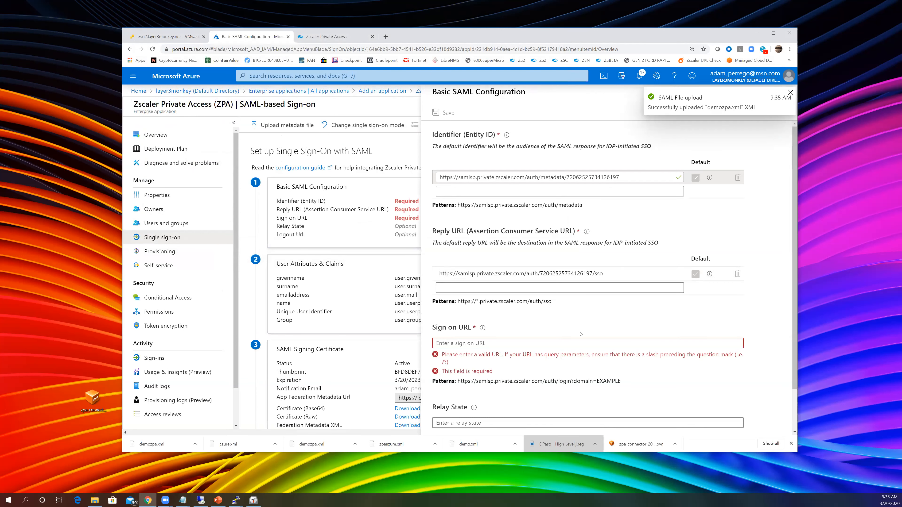
# Fill the Sign on URL with the example pattern, replacing EXAMPLE with layer3monkey.net
pyautogui.moveTo(621, 381); pyautogui.dragTo(458, 381)
pyautogui.rightClick(459, 380)
pyautogui.click(476, 383)
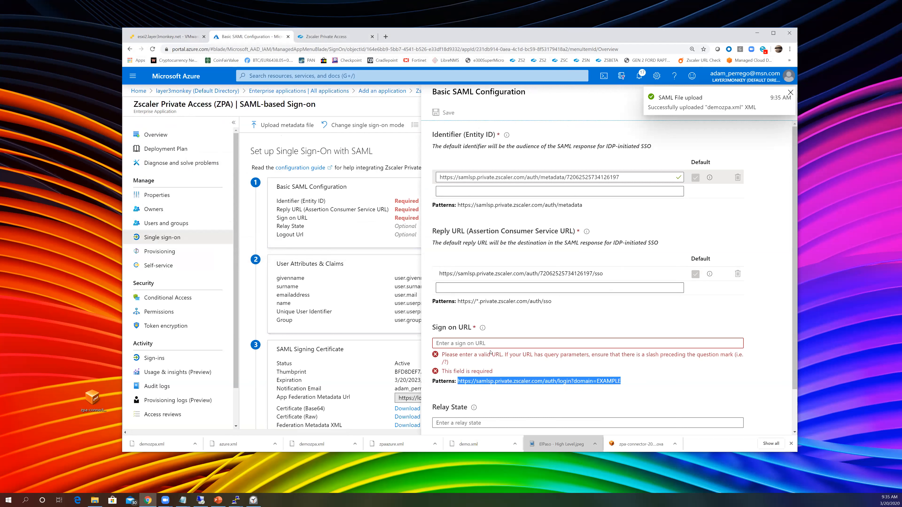
pyautogui.click(491, 347)
pyautogui.hotkey('ctrl', 'v')
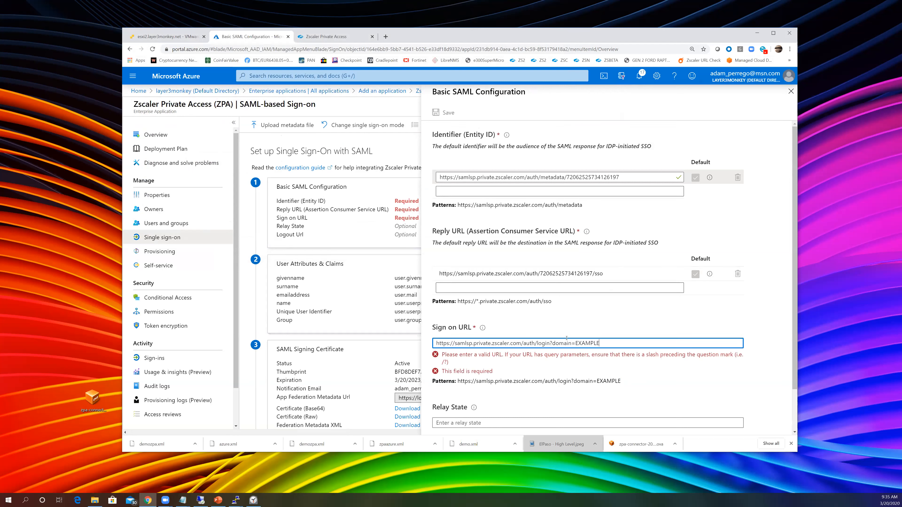
pyautogui.moveTo(600, 344); pyautogui.dragTo(575, 342)
pyautogui.write('la')
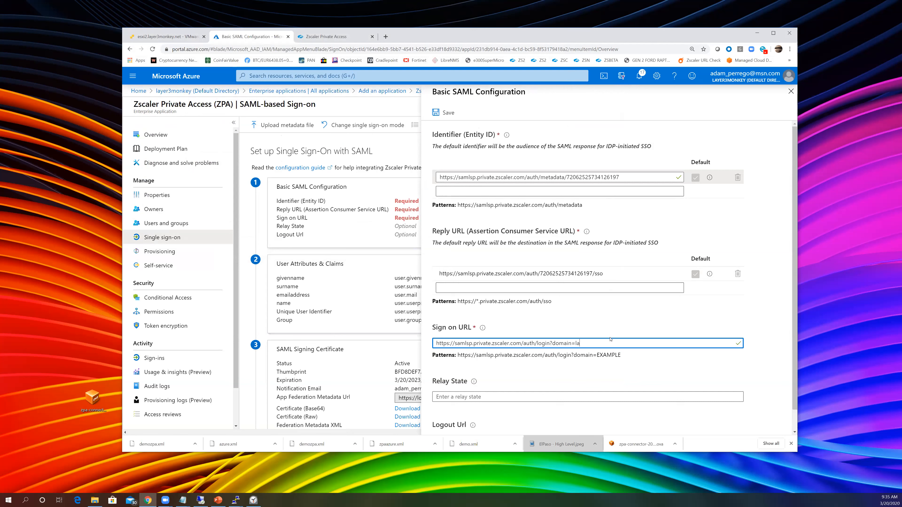
pyautogui.write('nyer3monkey.net')
pyautogui.press('BackSpace')
pyautogui.click(565, 381)
# Save the Basic SAML Configuration and skip testing single sign-on
pyautogui.click(444, 112)
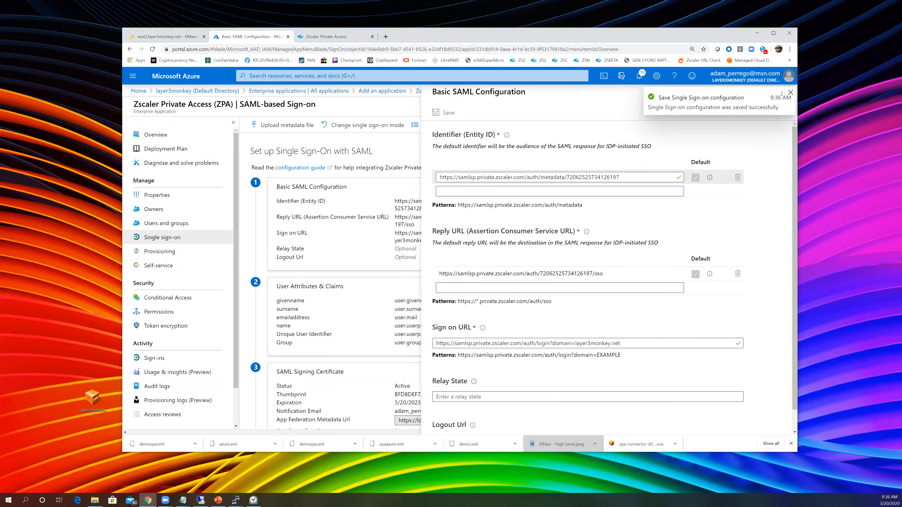
pyautogui.click(791, 92)
pyautogui.click(790, 92)
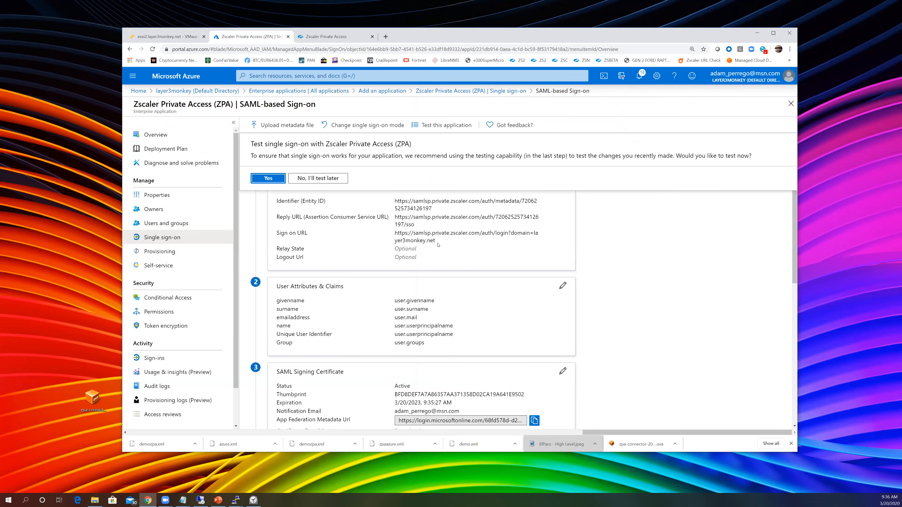
pyautogui.click(339, 178)
# Download the ZPA app's Federation Metadata XML as azuremeta.xml and return to the ZPA tab
pyautogui.scroll(-4, 595, 283)
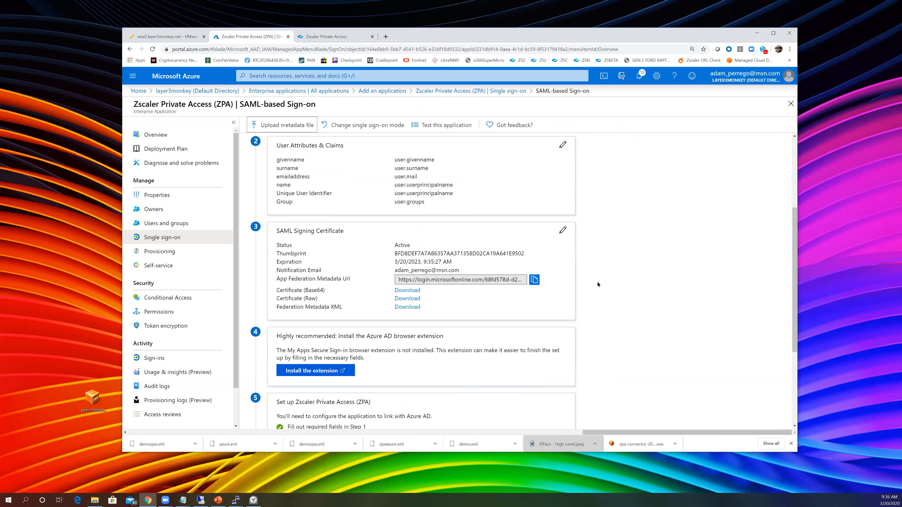
pyautogui.click(408, 308)
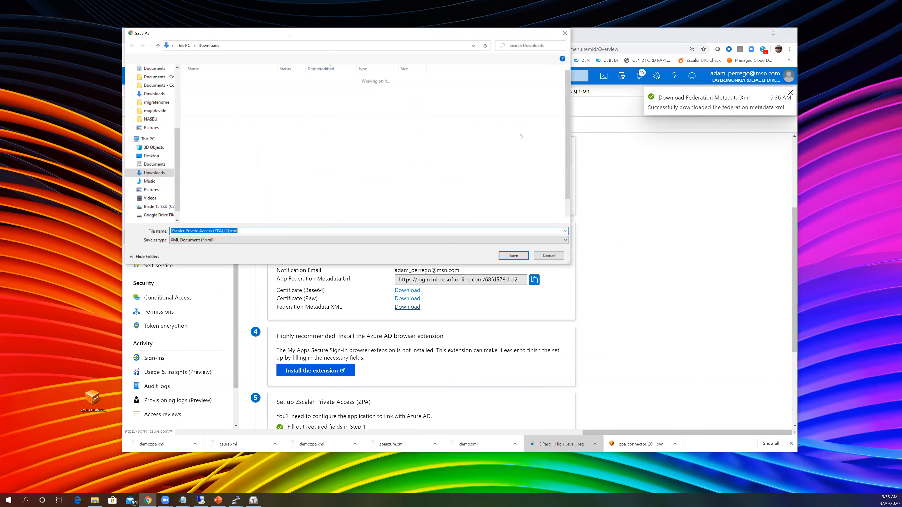
pyautogui.write('az')
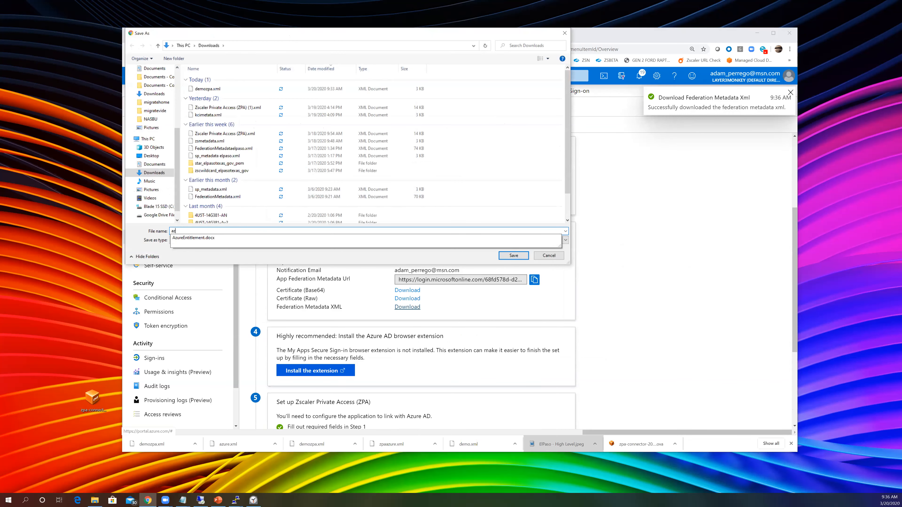
pyautogui.write('uremeta')
pyautogui.press('Return')
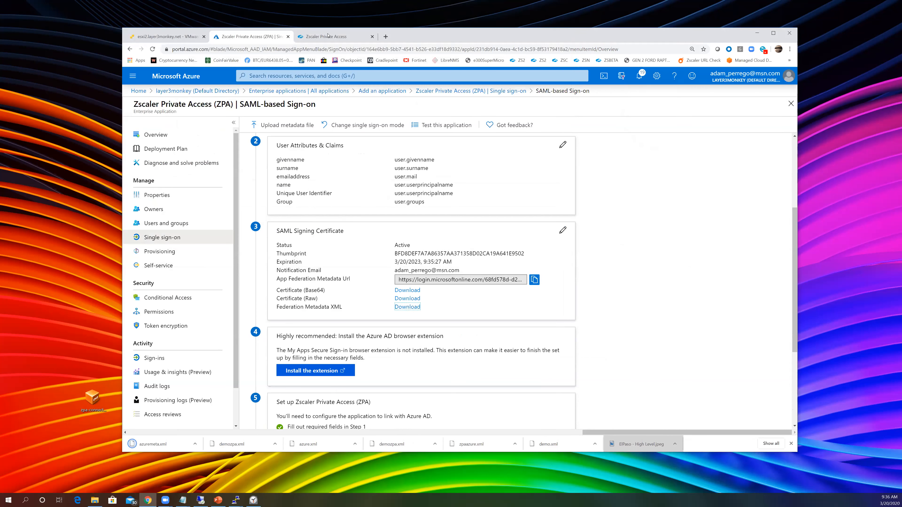
pyautogui.hotkey('ctrl', 'Tab')
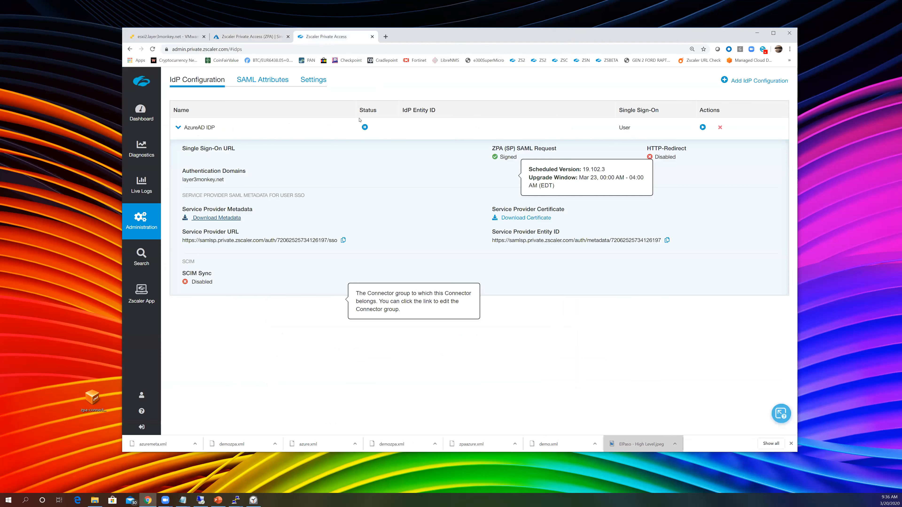
# Upload azuremeta.xml as the AzureAD IDP's metadata and save the configuration
pyautogui.click(703, 127)
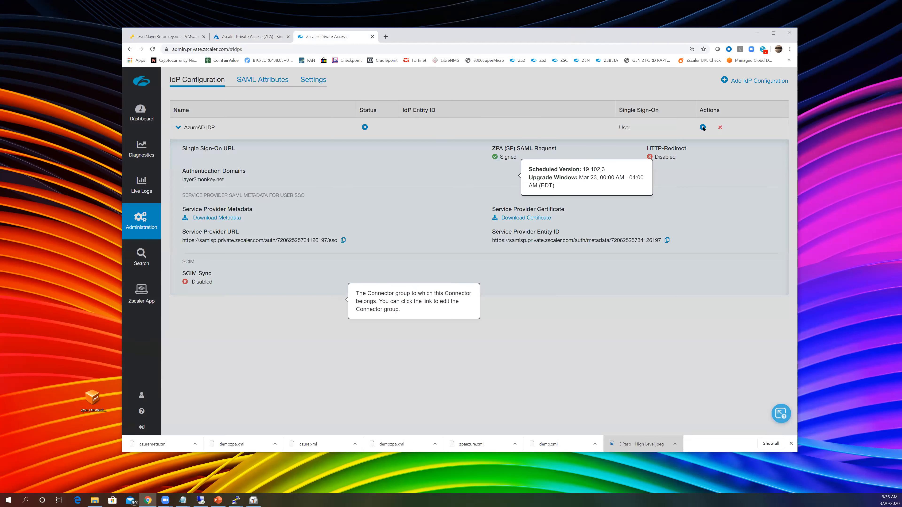
pyautogui.click(572, 298)
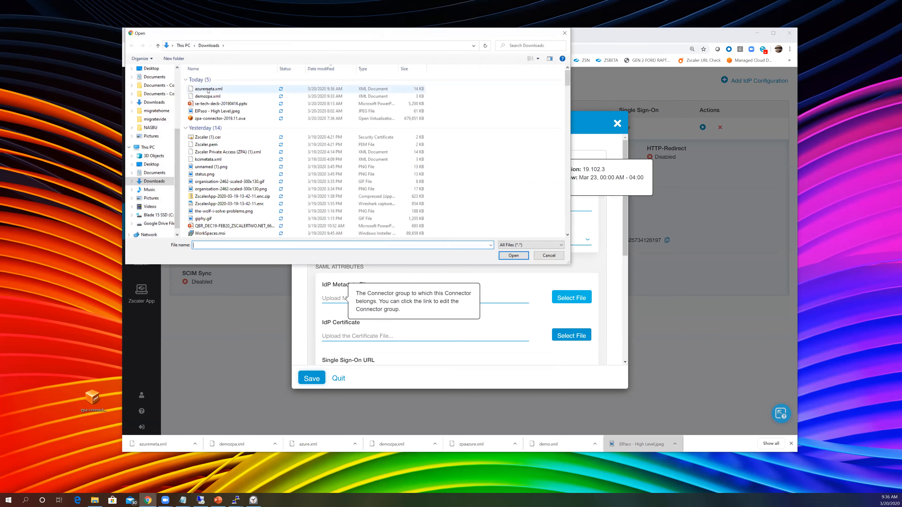
pyautogui.doubleClick(208, 89)
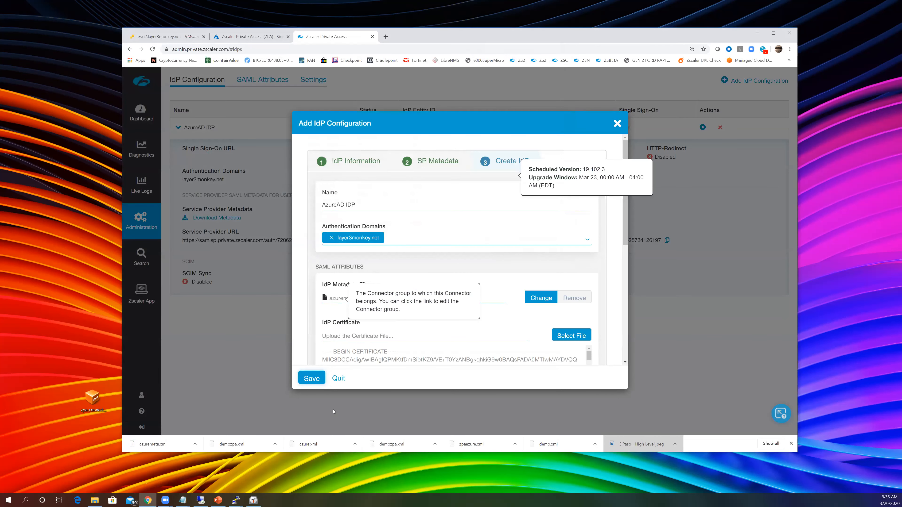
pyautogui.click(312, 378)
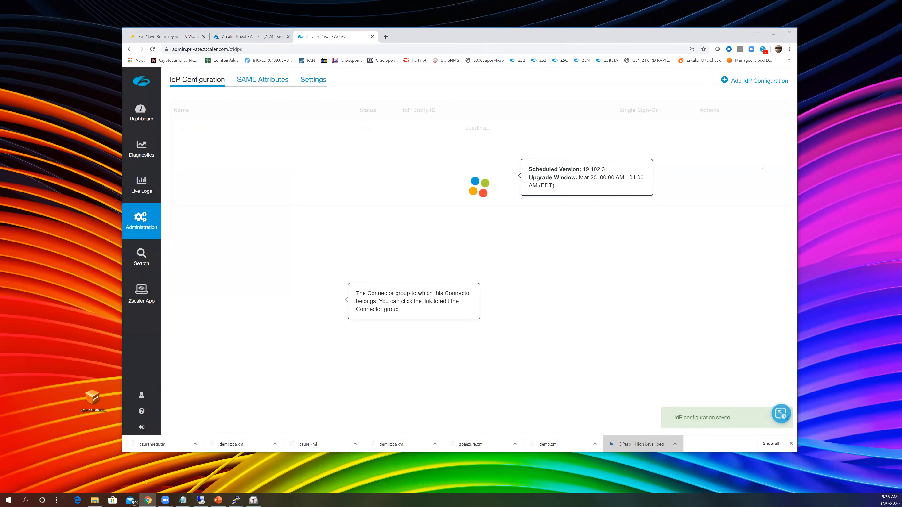
# Return to IdP Configuration and expand the AzureAD IDP row to check its details
pyautogui.click(131, 181)
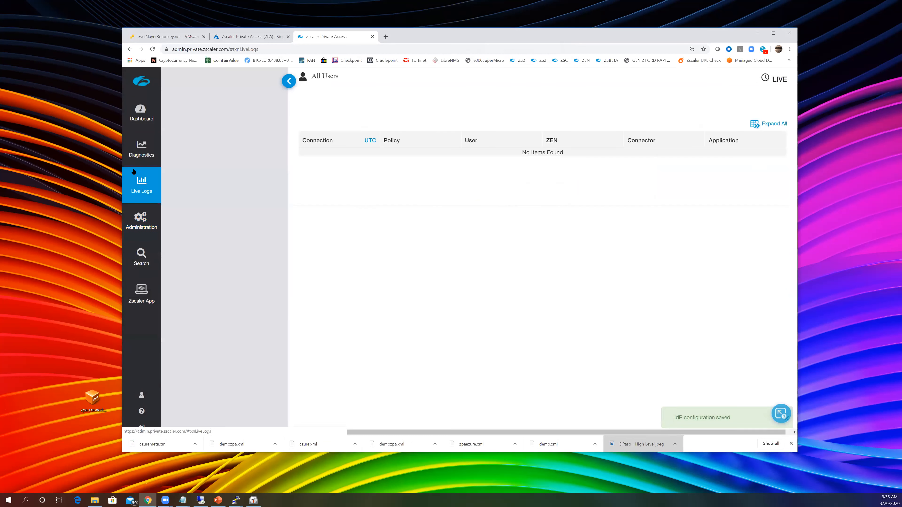
pyautogui.moveTo(140, 218)
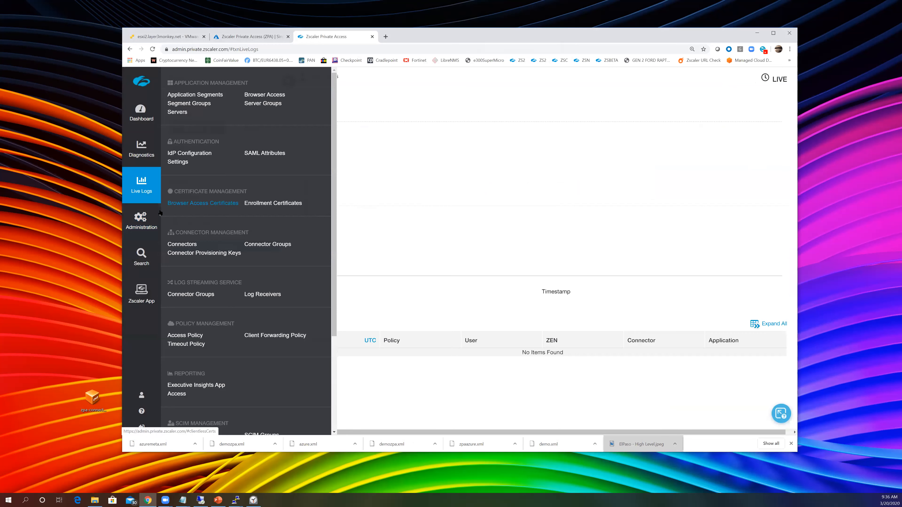
pyautogui.click(204, 154)
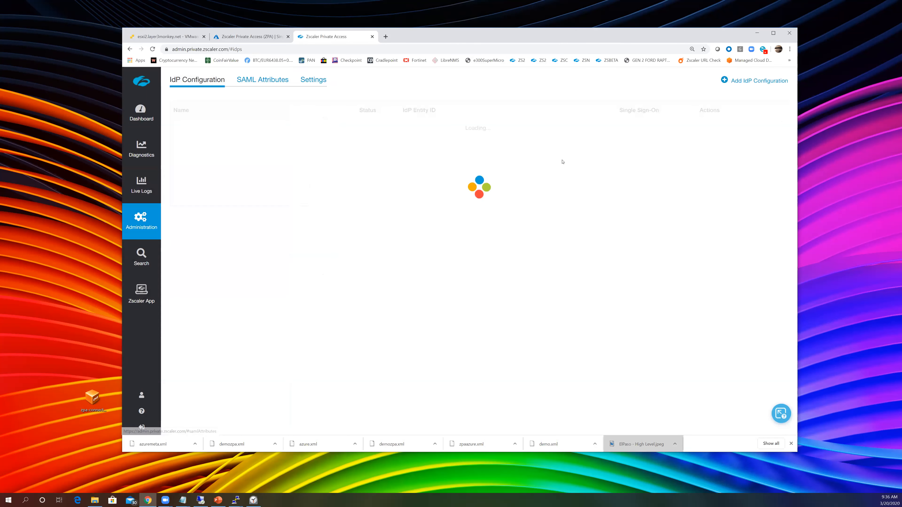
pyautogui.click(177, 128)
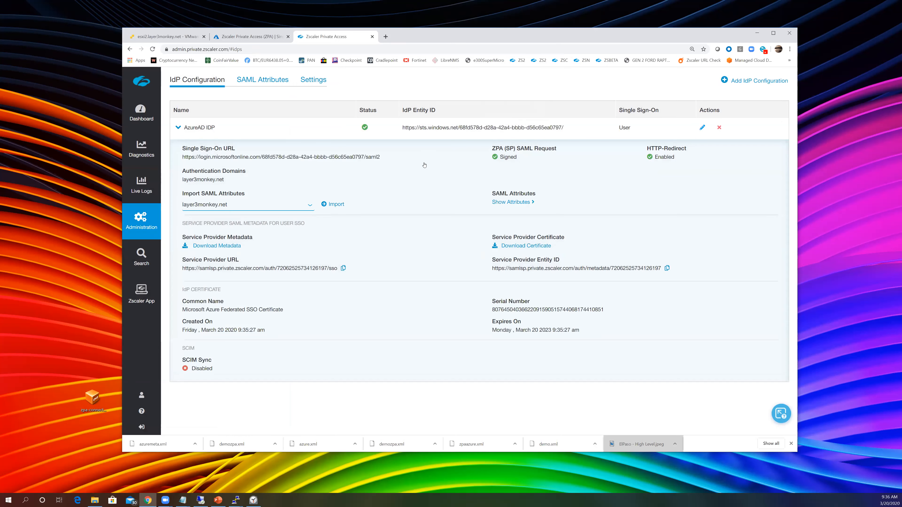
pyautogui.click(164, 36)
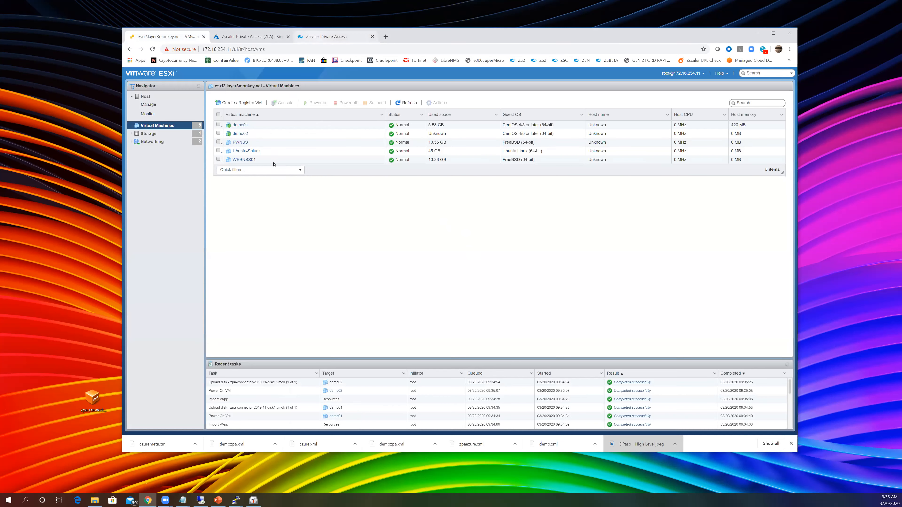
# Open the demo01 VM console from the ESXi Navigator and move it aside
pyautogui.click(246, 127)
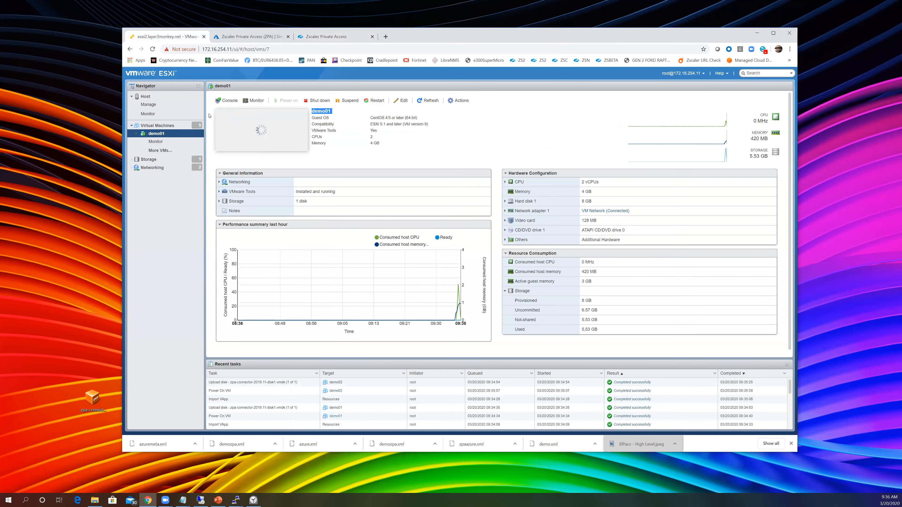
pyautogui.click(246, 127)
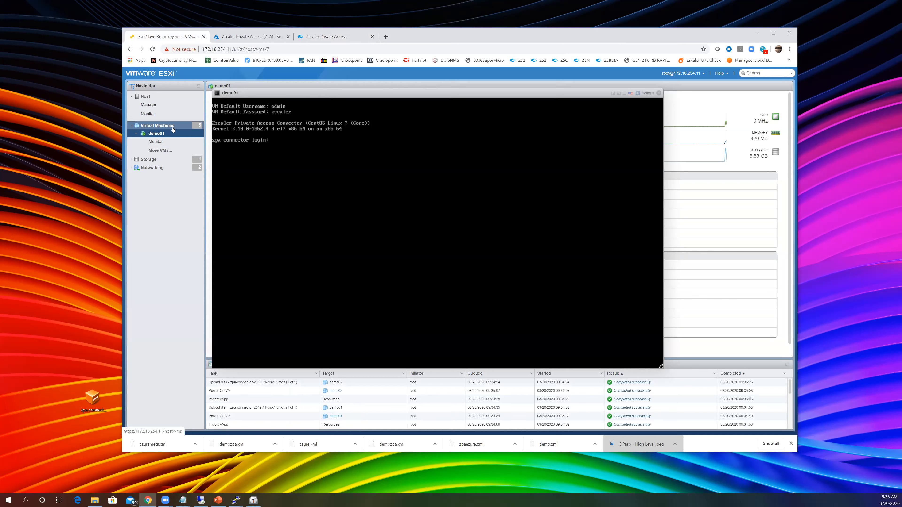
pyautogui.click(172, 128)
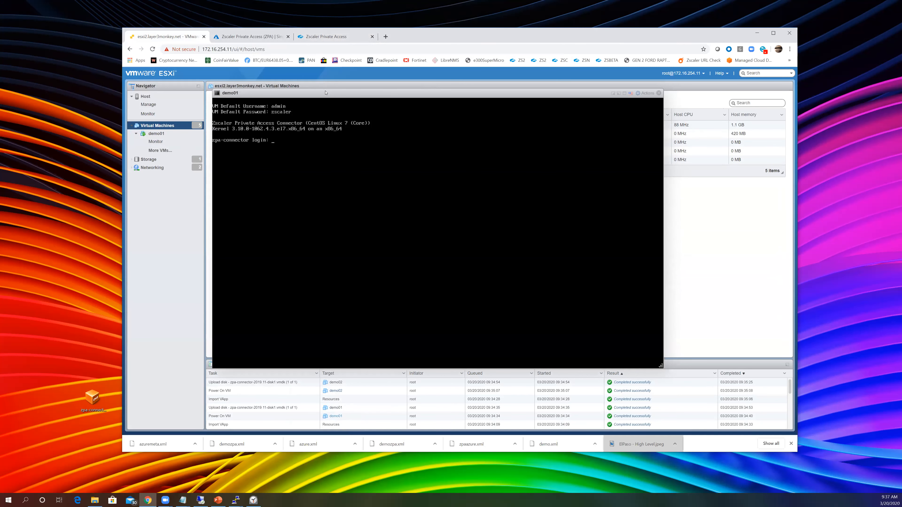
pyautogui.moveTo(325, 93); pyautogui.dragTo(403, 189)
# Open the demo02 console, move it aside, and return to the Zscaler Private Access page
pyautogui.click(234, 134)
pyautogui.click(234, 134)
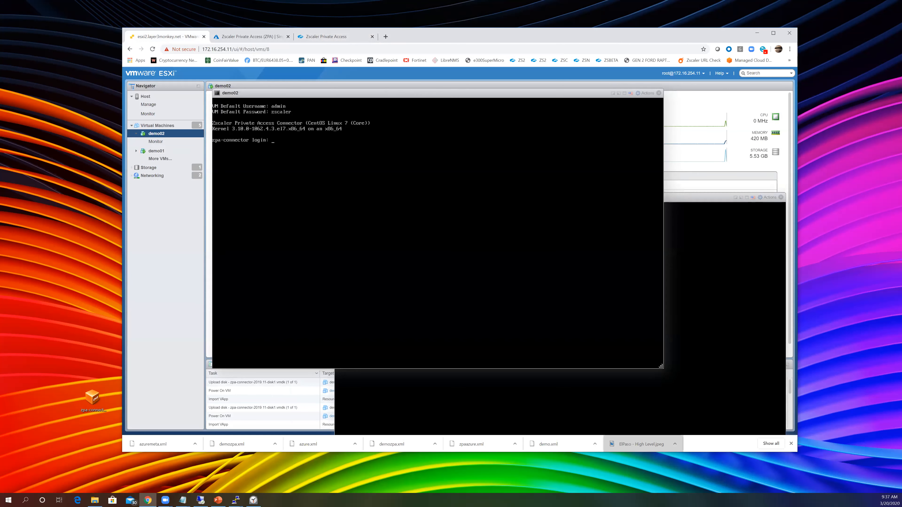
pyautogui.moveTo(324, 90); pyautogui.dragTo(259, 122)
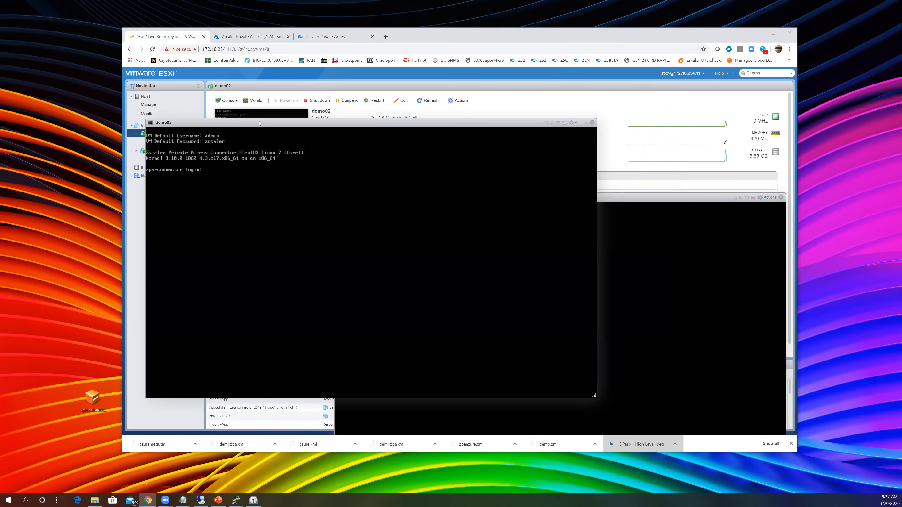
pyautogui.click(306, 39)
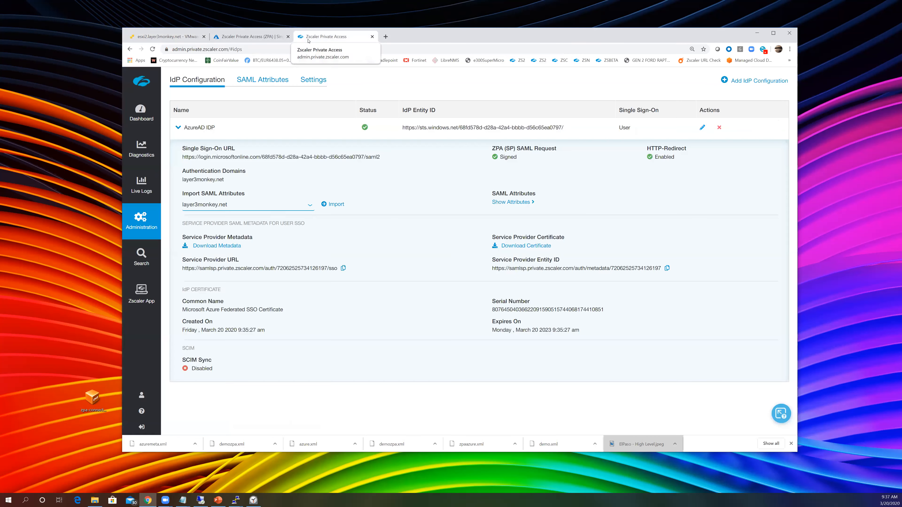
# Open the Connectors list under Administration and start the Add Connector wizard at Choose Key
pyautogui.moveTo(160, 217)
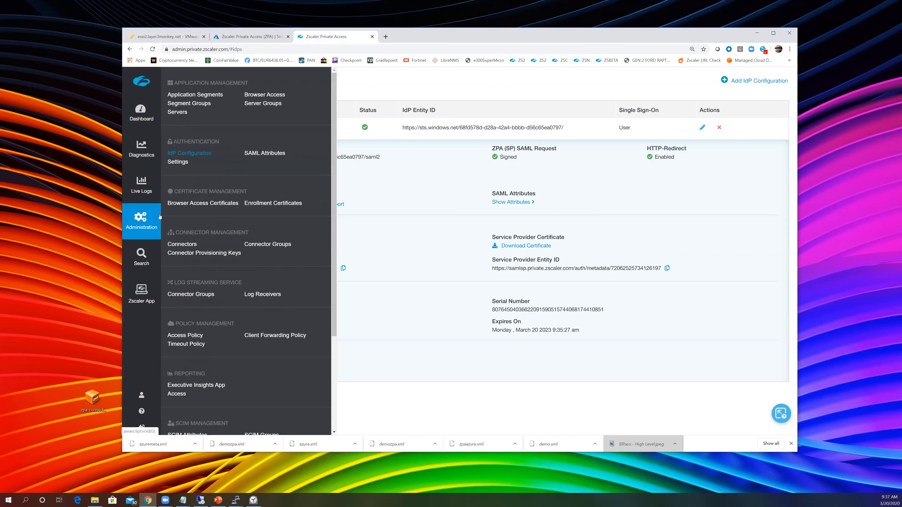
pyautogui.click(178, 243)
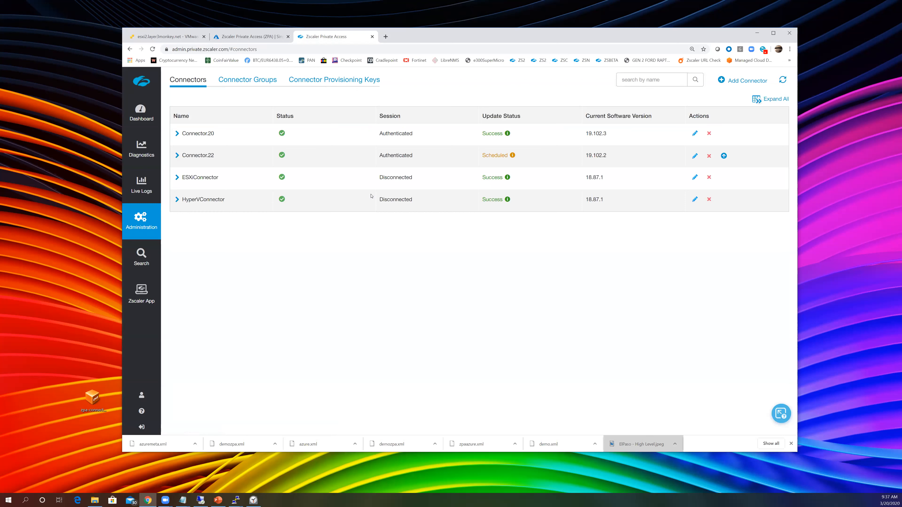
pyautogui.click(724, 83)
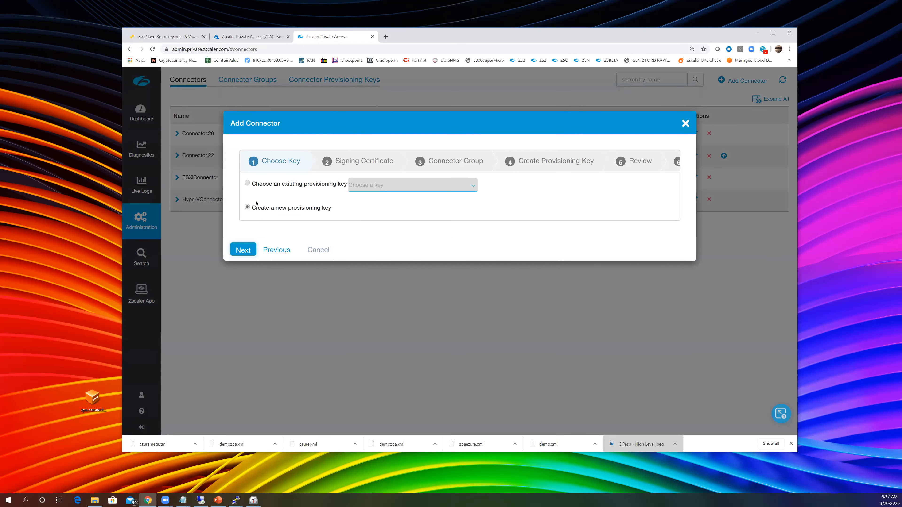
pyautogui.click(237, 251)
# Sign the new connector with SohoNewCert and open the Add Connector Group form
pyautogui.click(262, 187)
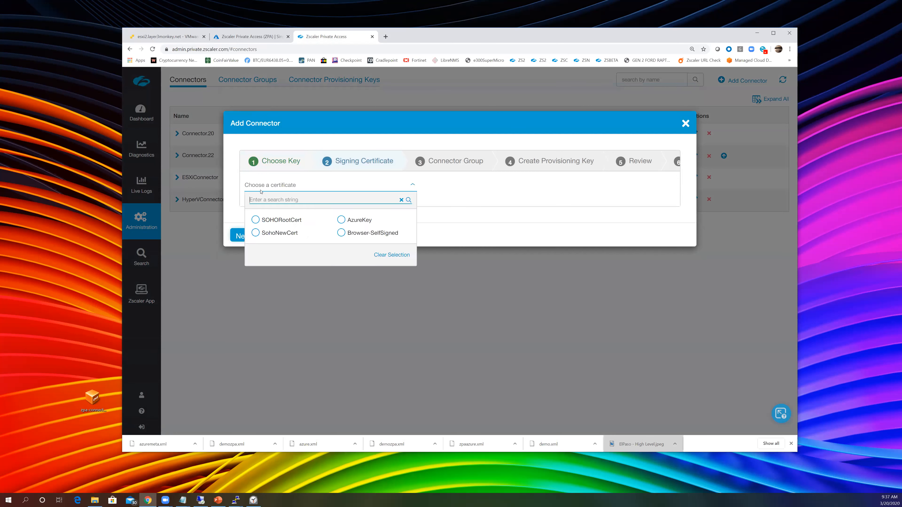
pyautogui.click(258, 234)
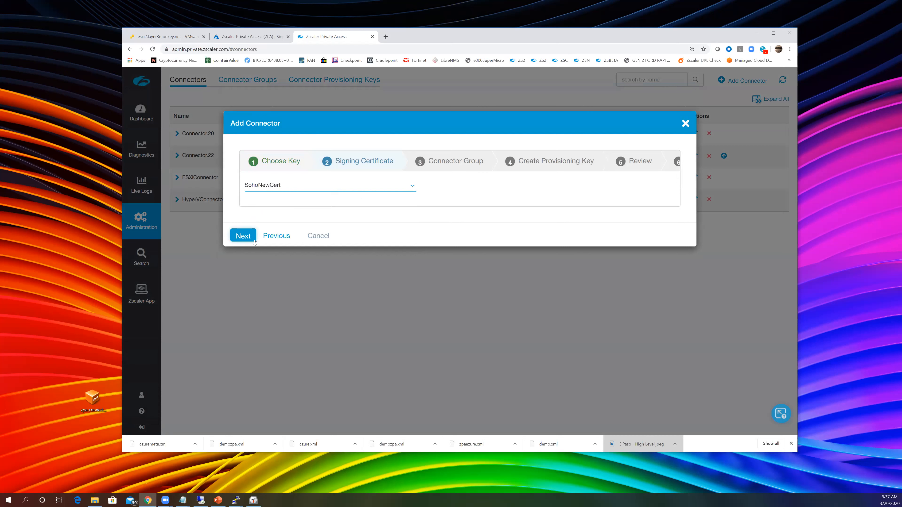
pyautogui.click(248, 241)
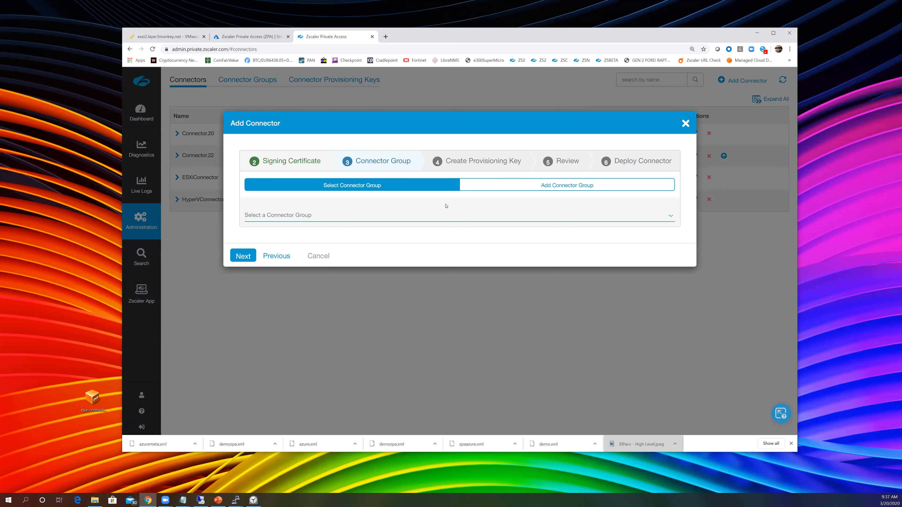
pyautogui.click(524, 190)
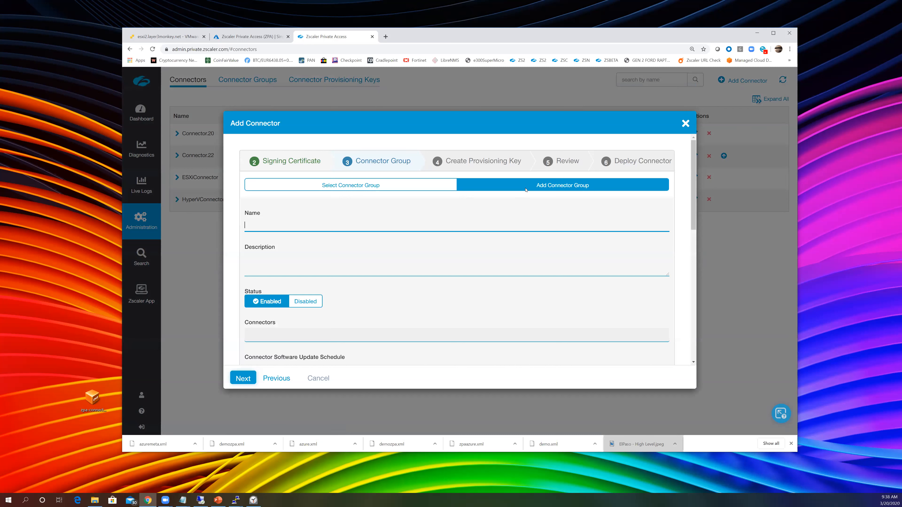
# Name the new connector group DemoConnectorGroup
pyautogui.write('DemoConnectorGroup')
pyautogui.scroll(-1, 526, 259)
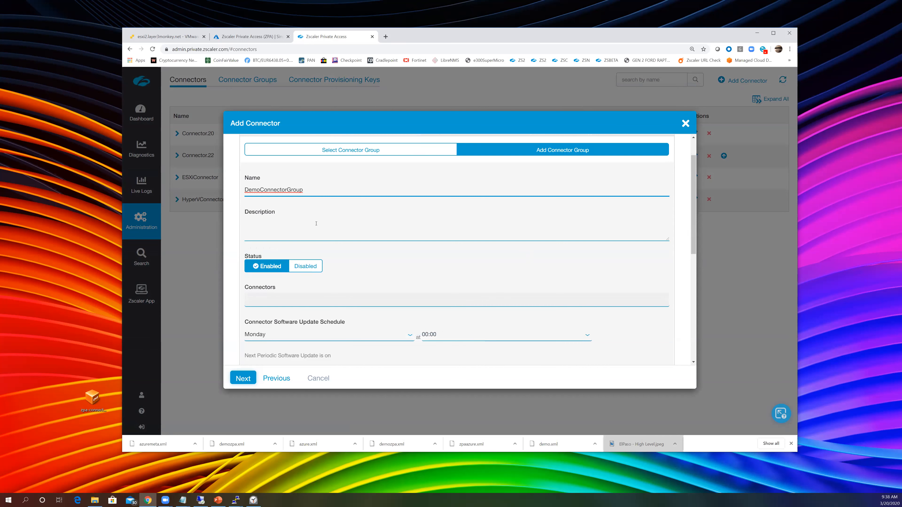
pyautogui.scroll(-4, 314, 266)
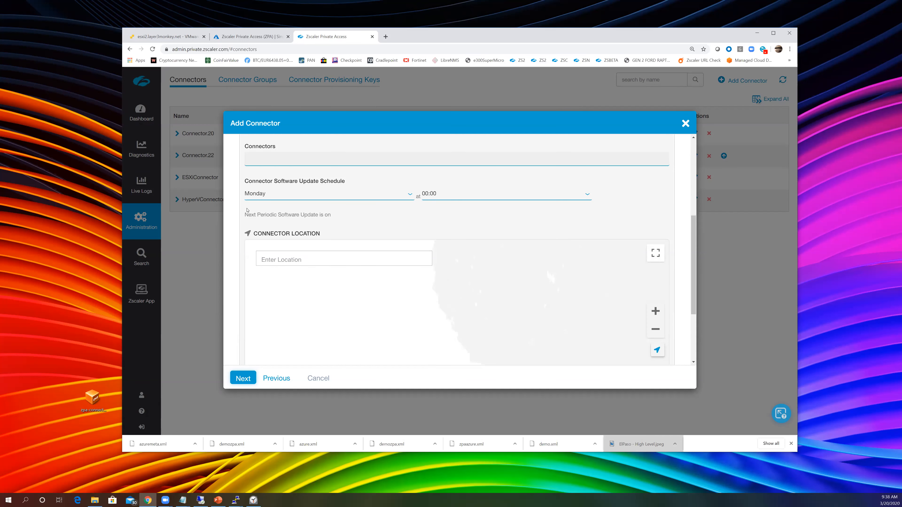
# Set the connector location to Raleigh, NC and continue to the provisioning key form
pyautogui.click(301, 262)
pyautogui.write('Rale')
pyautogui.click(285, 273)
pyautogui.click(243, 378)
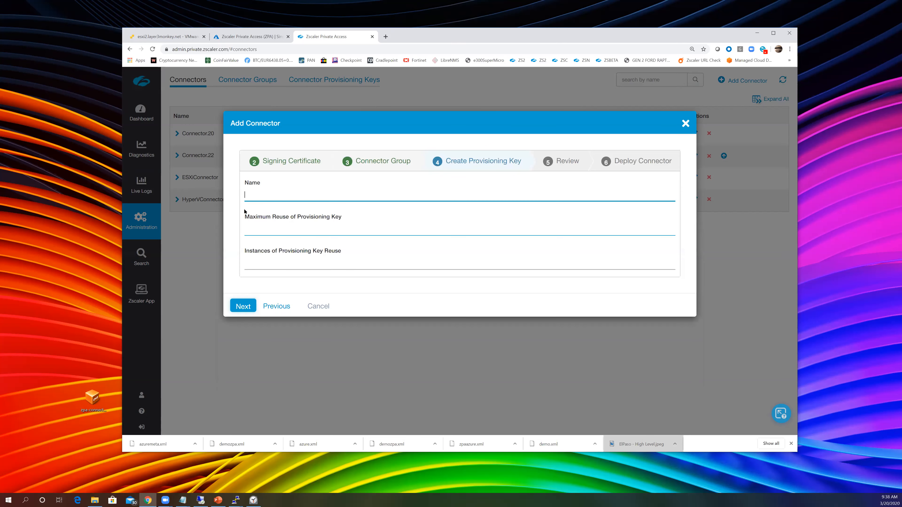
pyautogui.click(273, 199)
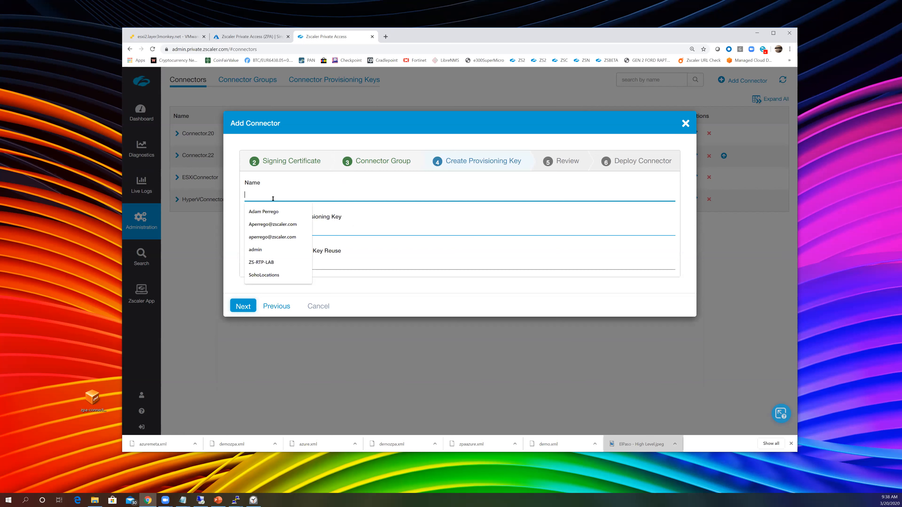
# Name the provisioning key DemoKey, attempt to save the connector, and dismiss the error
pyautogui.write('DemoKey')
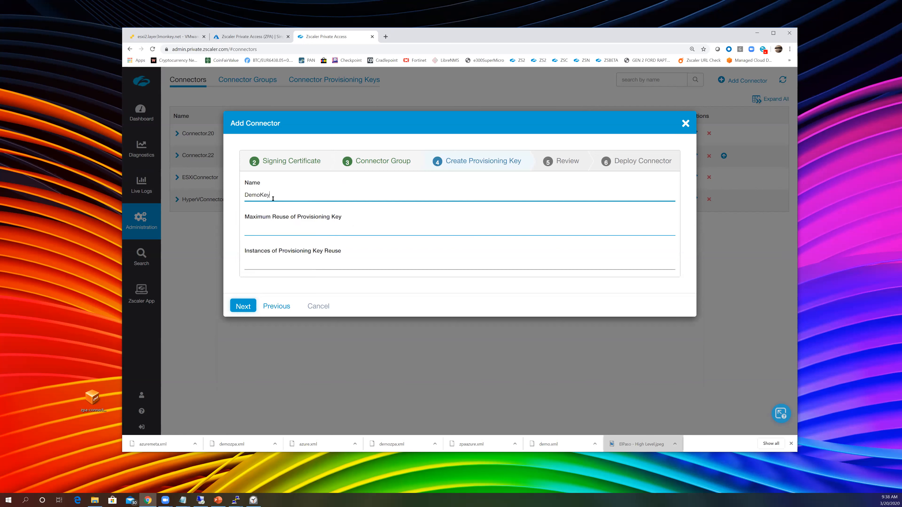
pyautogui.click(279, 232)
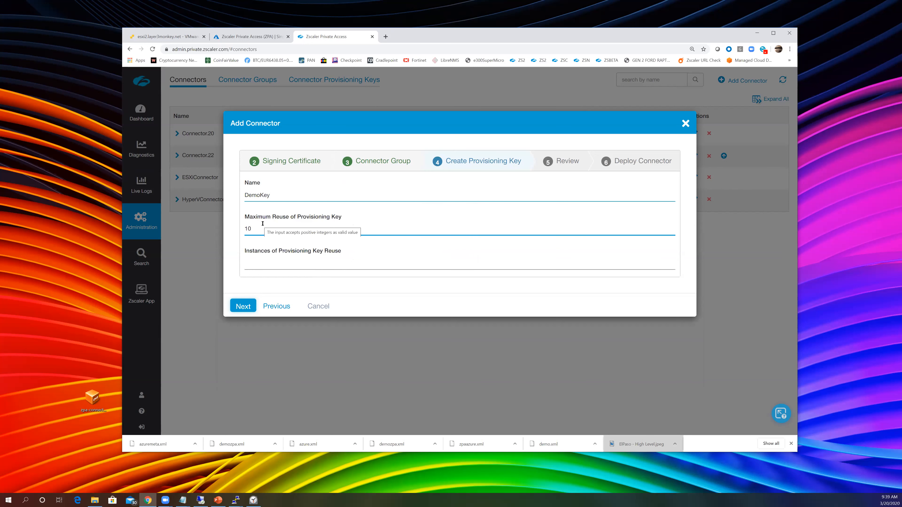
pyautogui.click(250, 306)
pyautogui.click(255, 290)
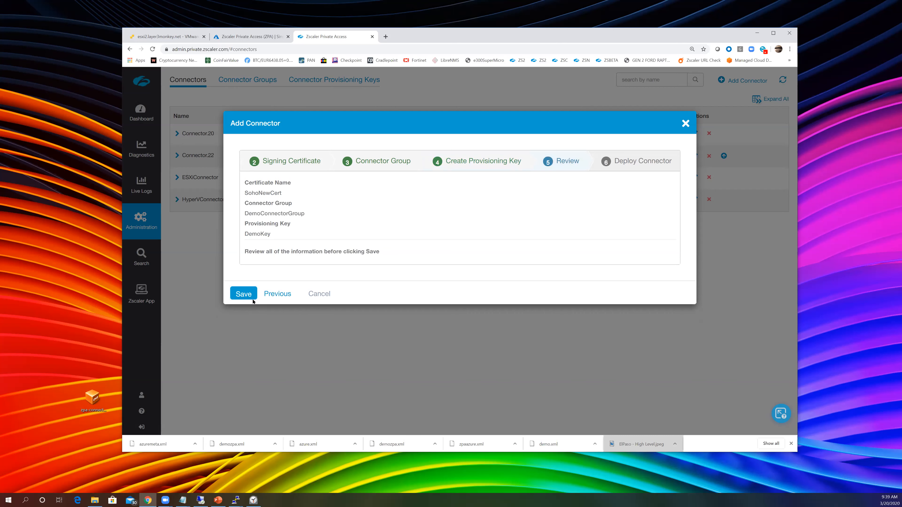
pyautogui.click(310, 172)
# Go back and rename the connector group to DemoGroup01, then return to Review
pyautogui.click(269, 293)
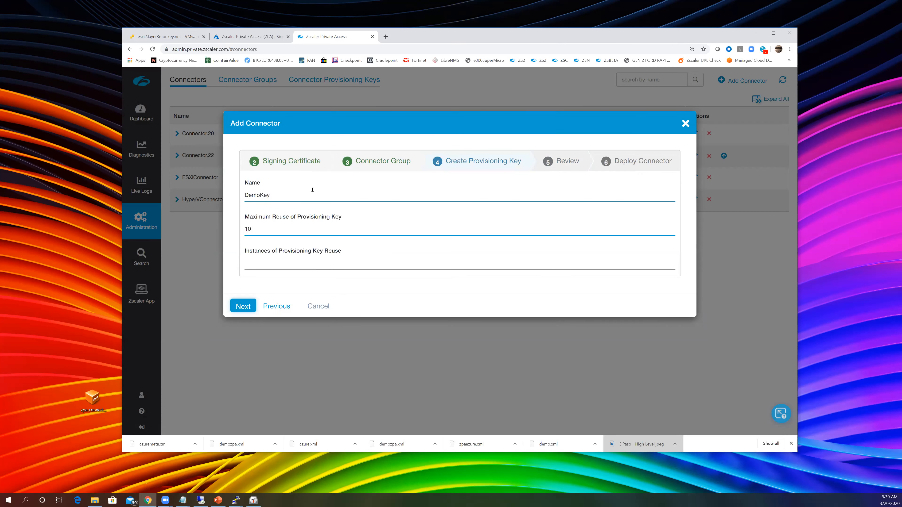
pyautogui.click(284, 306)
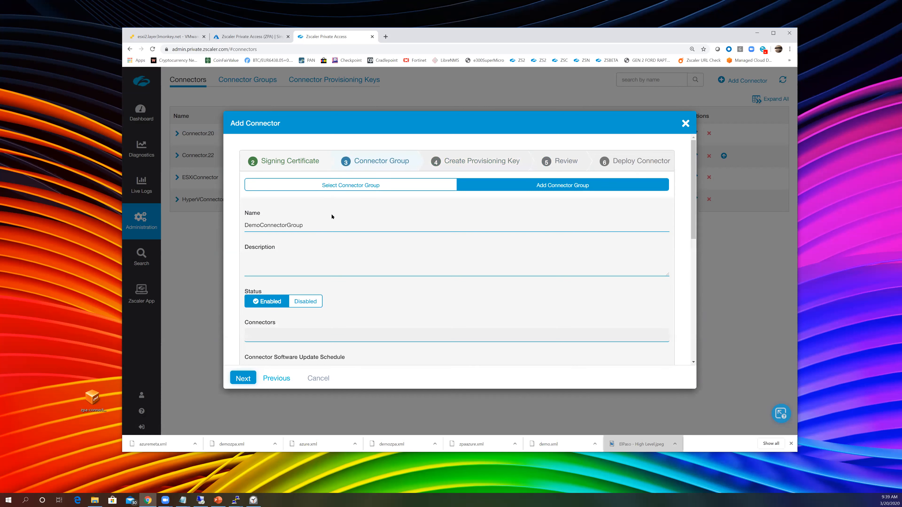
pyautogui.click(325, 224)
pyautogui.write('01')
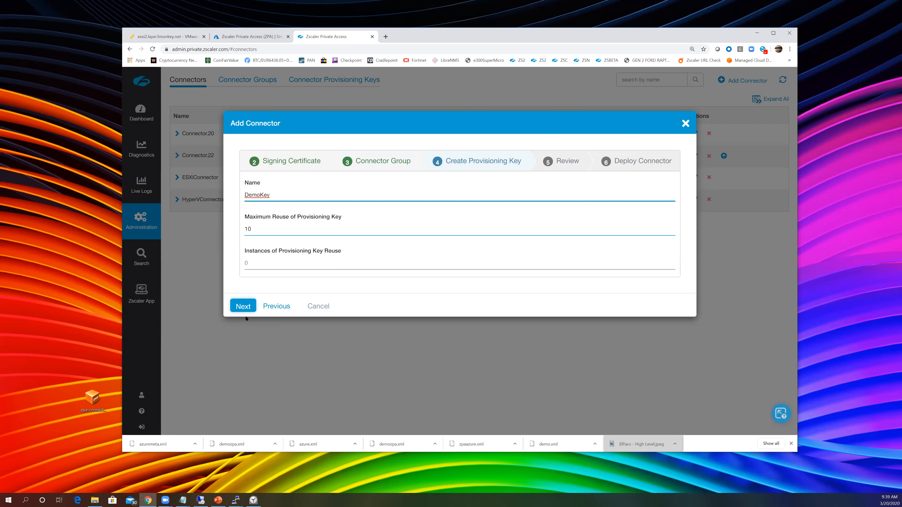
pyautogui.click(243, 308)
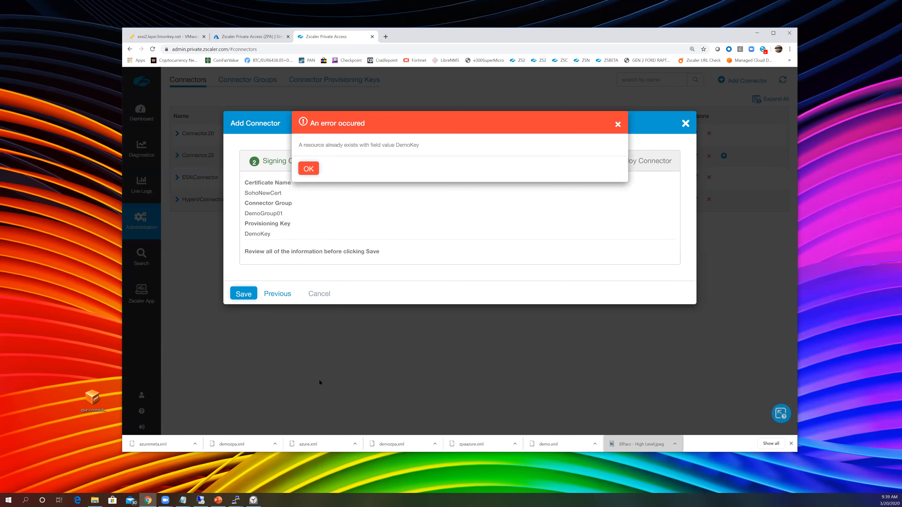
# Rename the provisioning key to DemoKeyLAb and save the connector
pyautogui.click(309, 169)
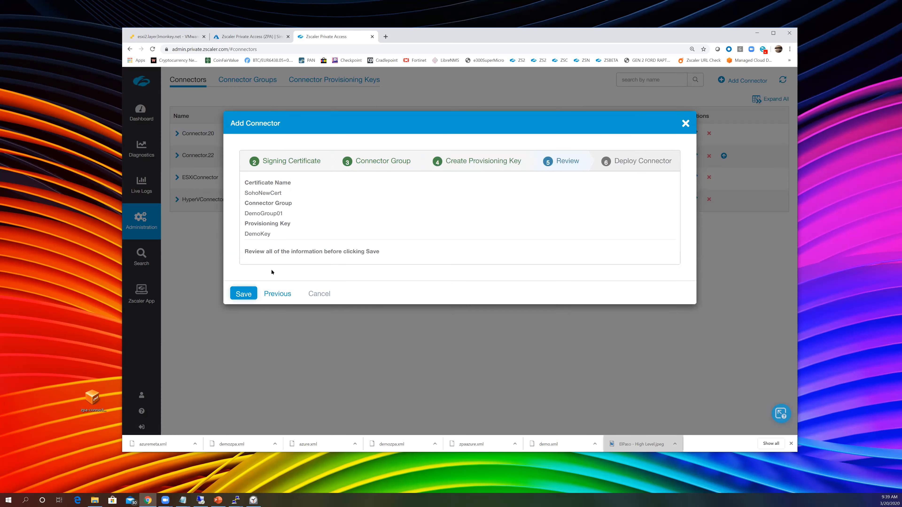
pyautogui.click(267, 293)
pyautogui.click(284, 193)
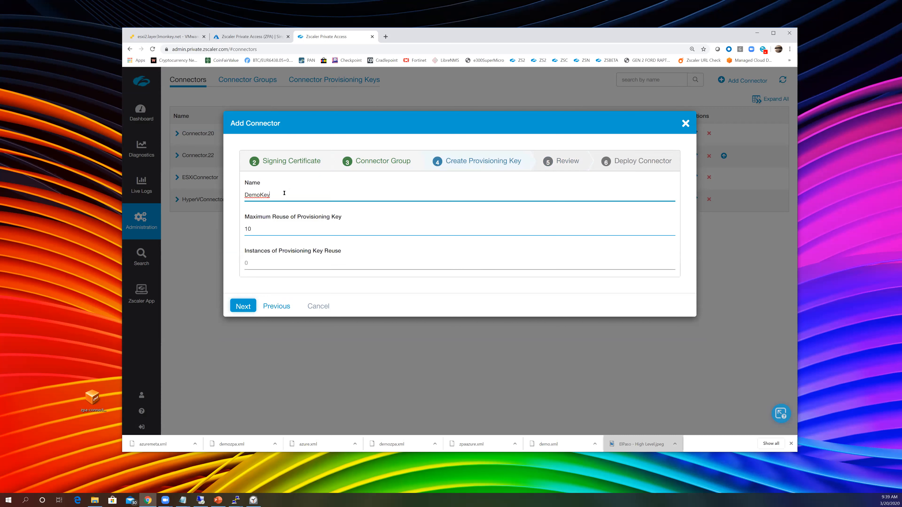
pyautogui.write('A')
pyautogui.write('Ab')
pyautogui.click(250, 306)
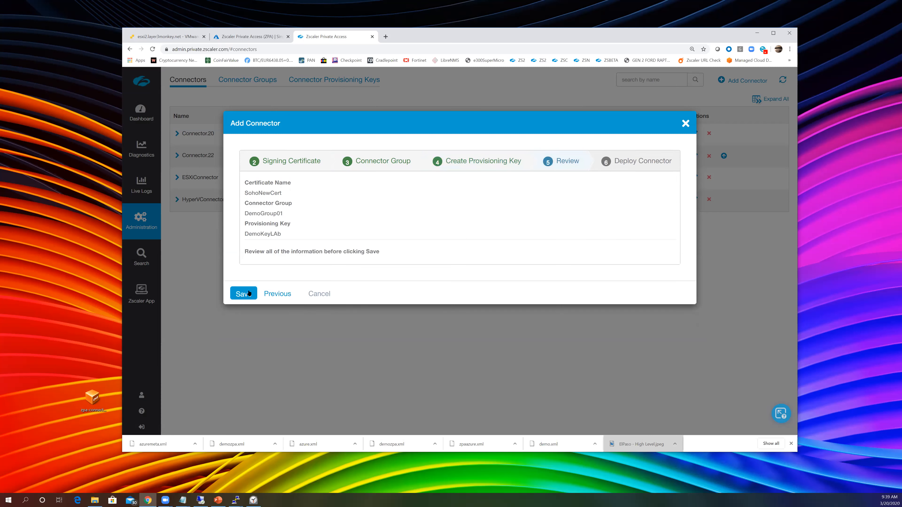
pyautogui.click(250, 294)
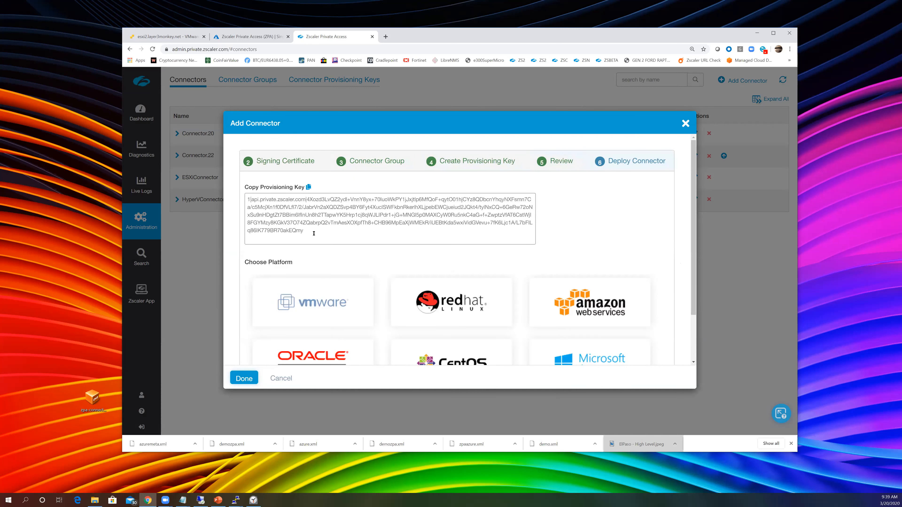
# Copy the generated provisioning key and close the Add Connector wizard
pyautogui.tripleClick(299, 230)
pyautogui.rightClick(299, 214)
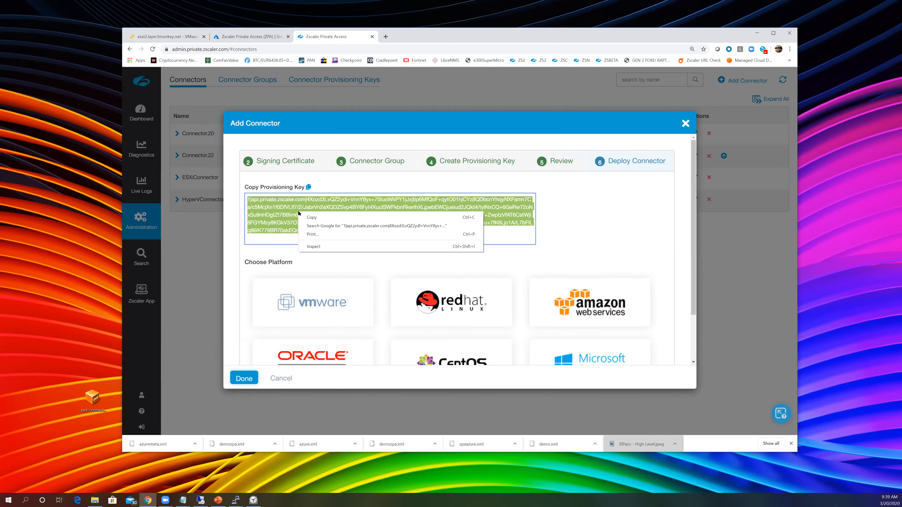
pyautogui.click(305, 217)
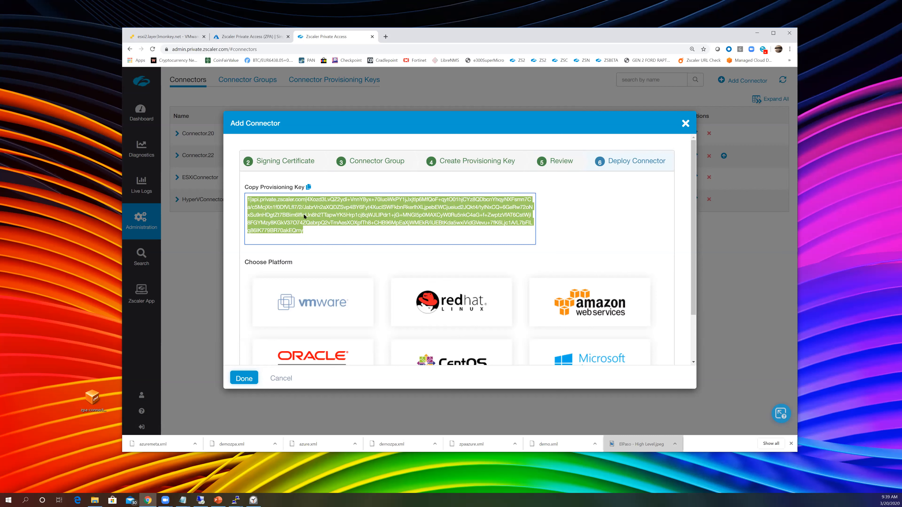
pyautogui.rightClick(304, 216)
pyautogui.click(309, 218)
pyautogui.click(260, 380)
pyautogui.click(254, 378)
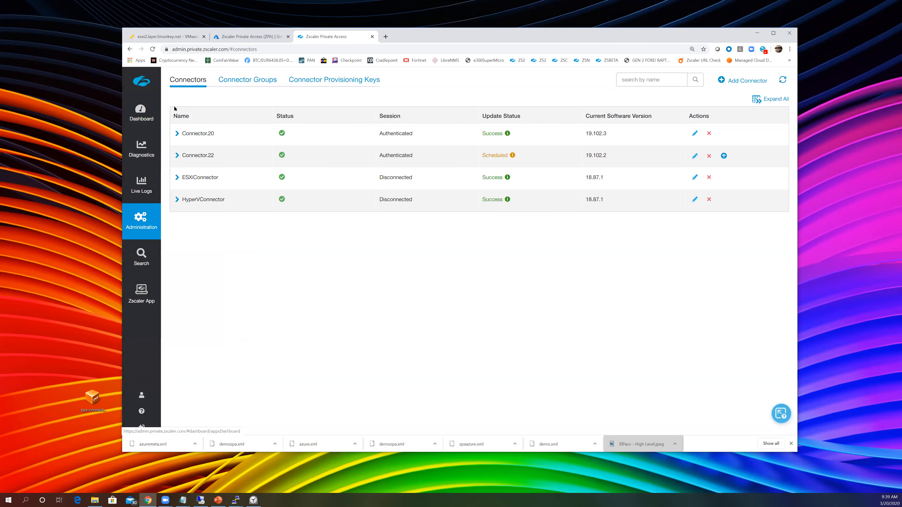
pyautogui.click(237, 85)
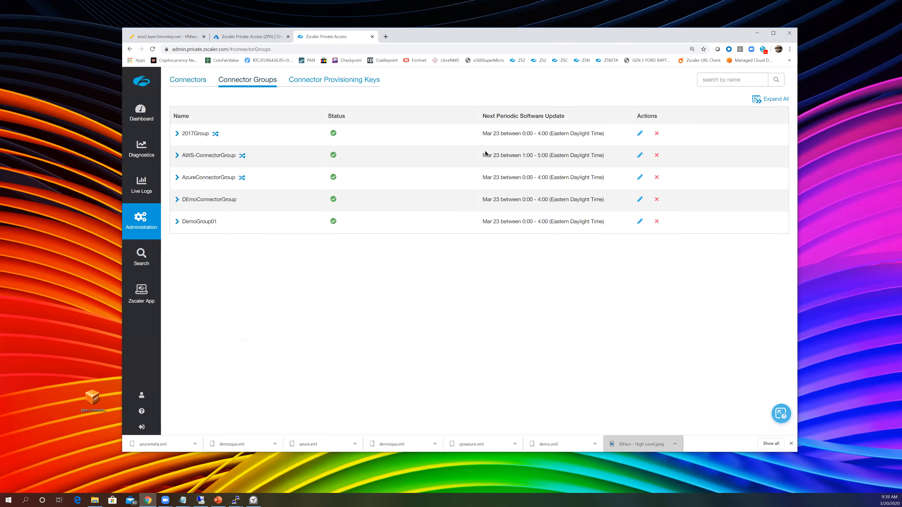
pyautogui.moveTo(232, 224); pyautogui.dragTo(182, 223)
pyautogui.click(181, 223)
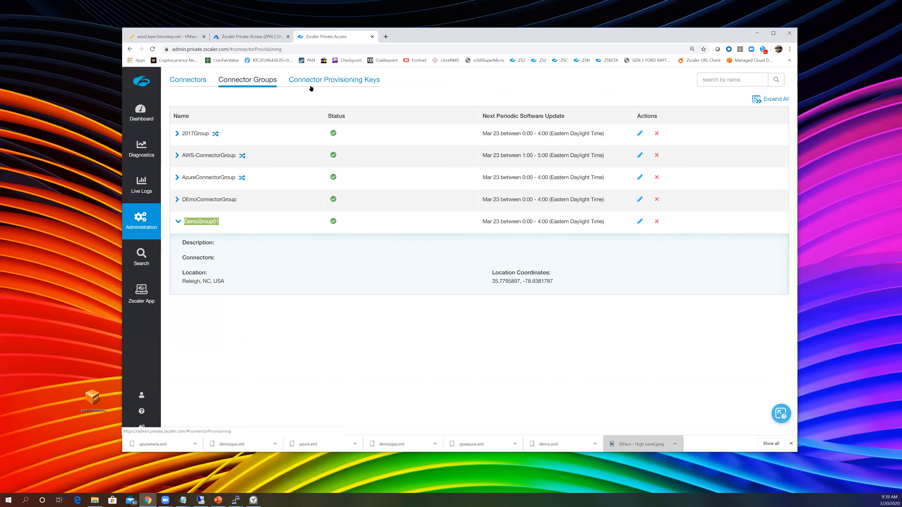
pyautogui.click(311, 86)
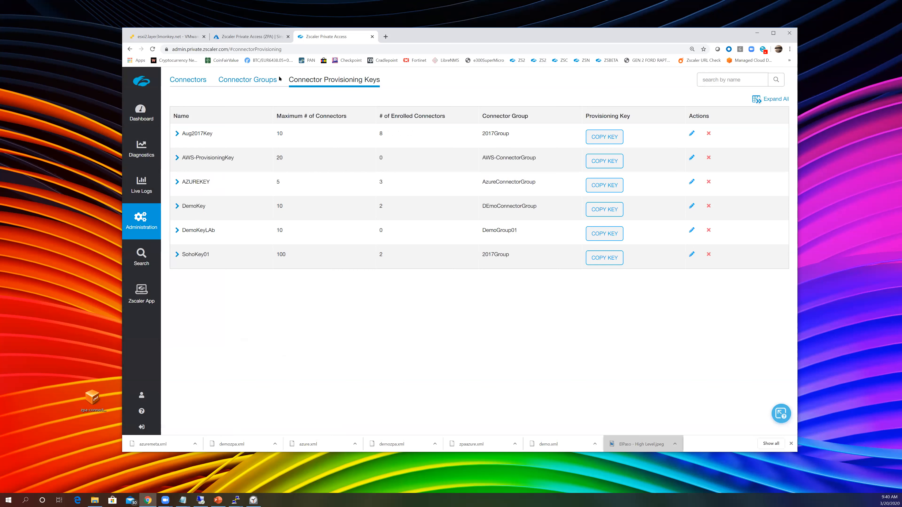
pyautogui.click(192, 80)
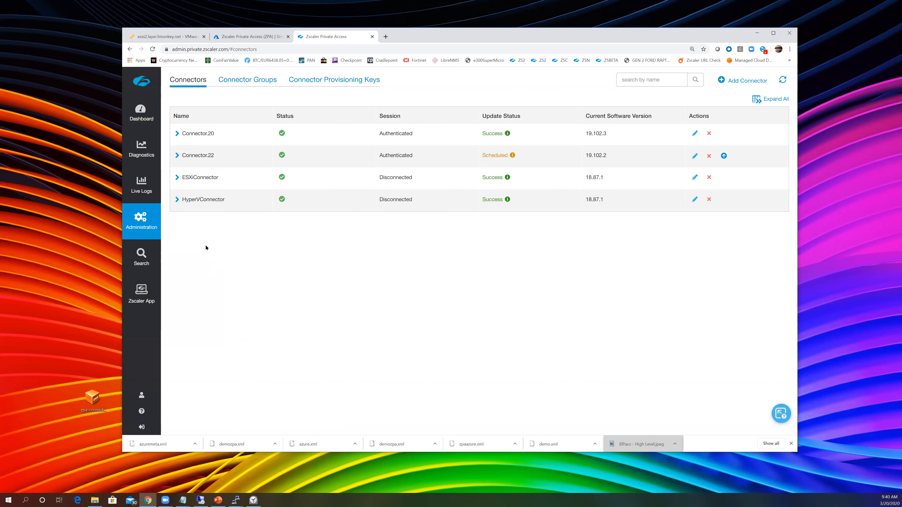
# Open Server Groups and add a new server group named DemoServerGroup
pyautogui.moveTo(143, 226)
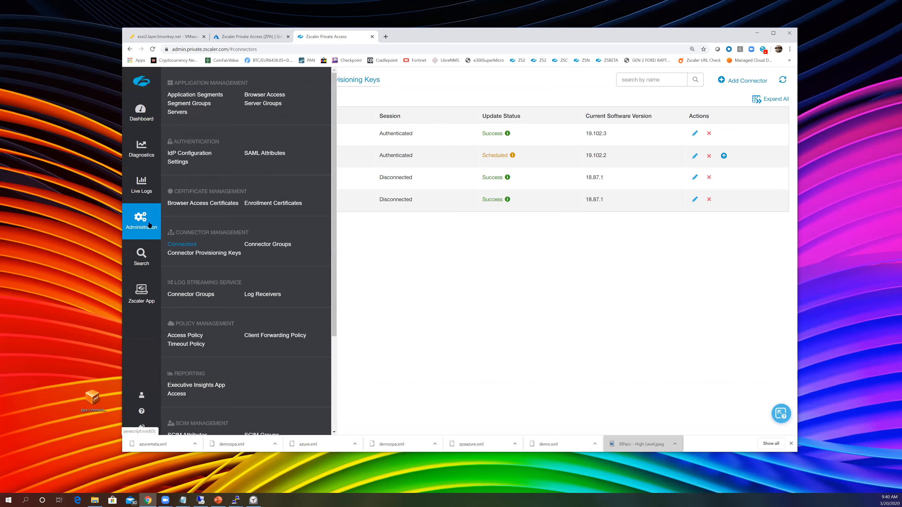
pyautogui.click(259, 105)
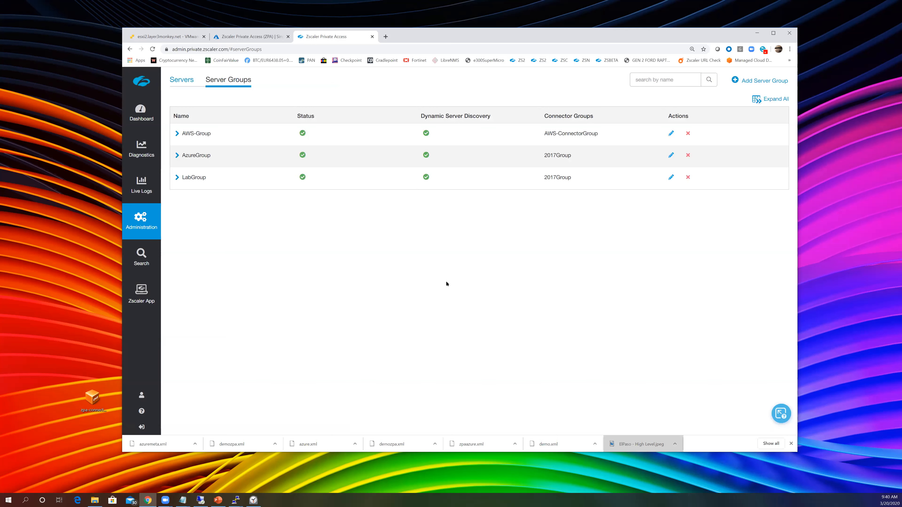
pyautogui.click(761, 81)
pyautogui.click(341, 163)
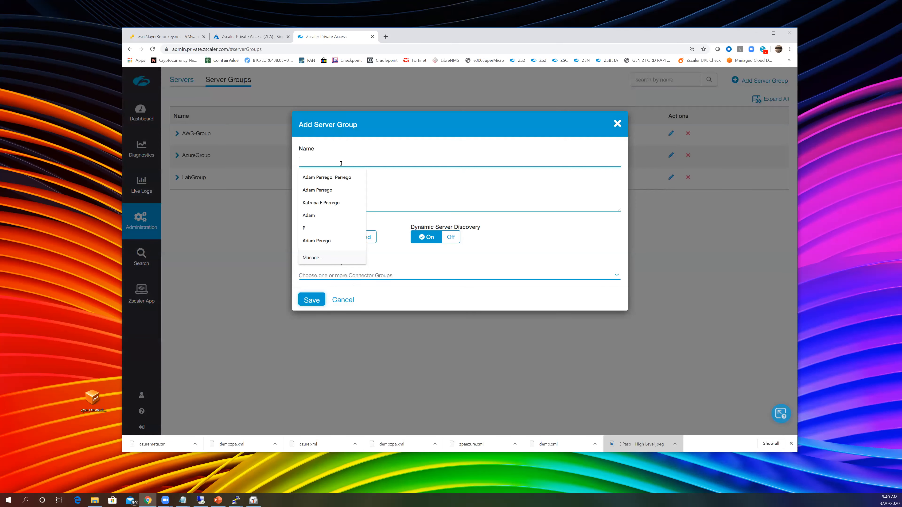
pyautogui.write('De')
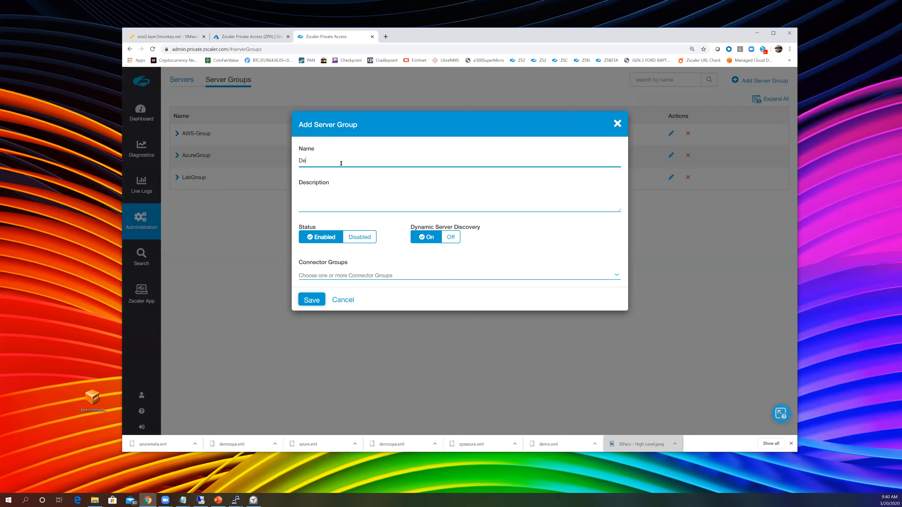
pyautogui.write('moServerGroup')
# Assign connector group DemoGroup01 to the server group and save it
pyautogui.click(354, 275)
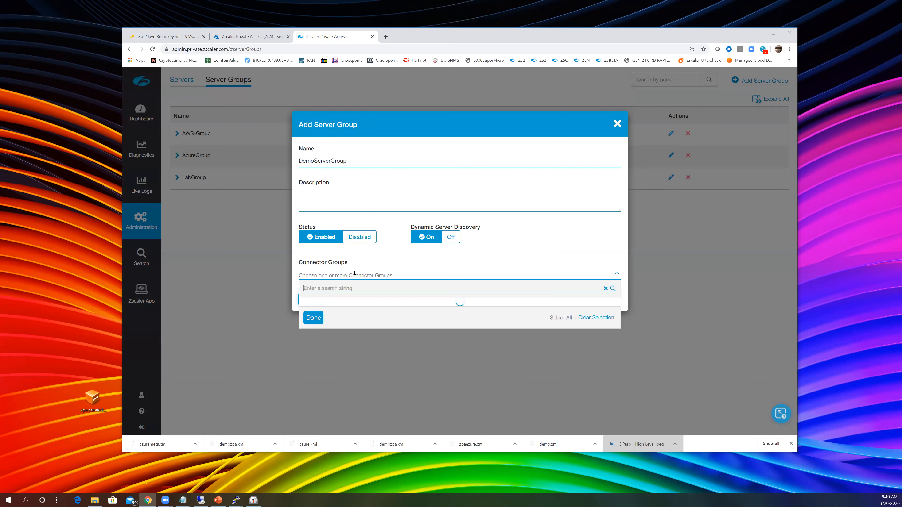
pyautogui.click(333, 336)
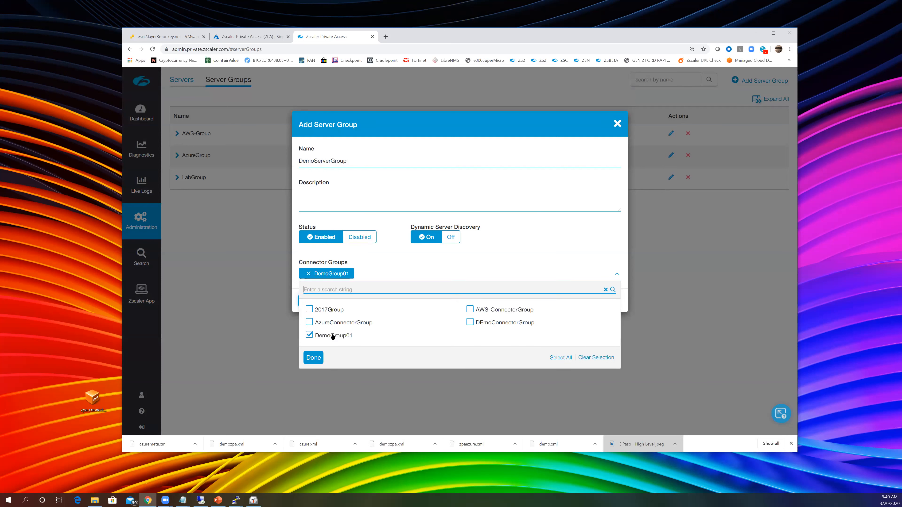
pyautogui.click(314, 358)
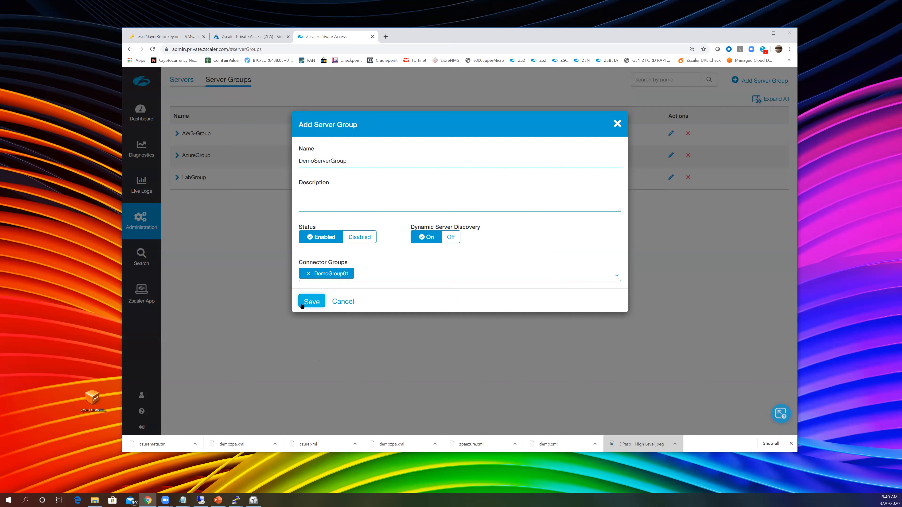
pyautogui.click(306, 302)
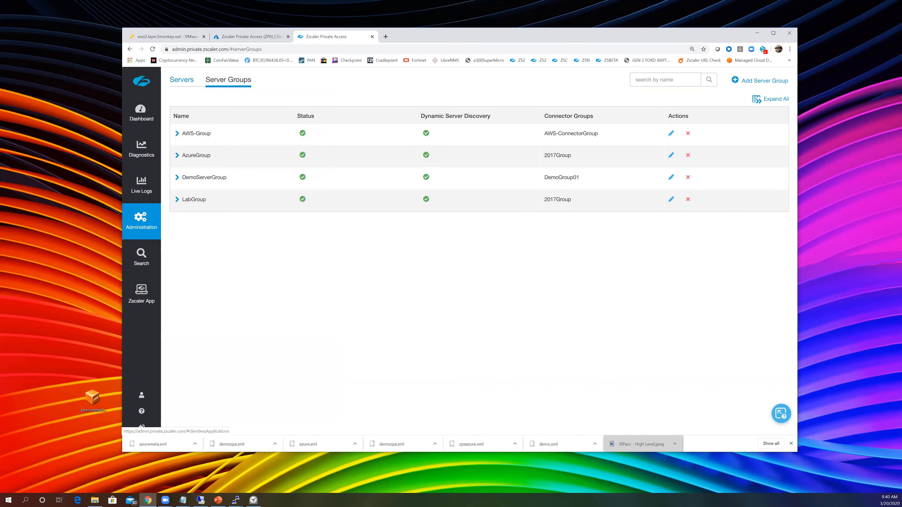
pyautogui.click(182, 37)
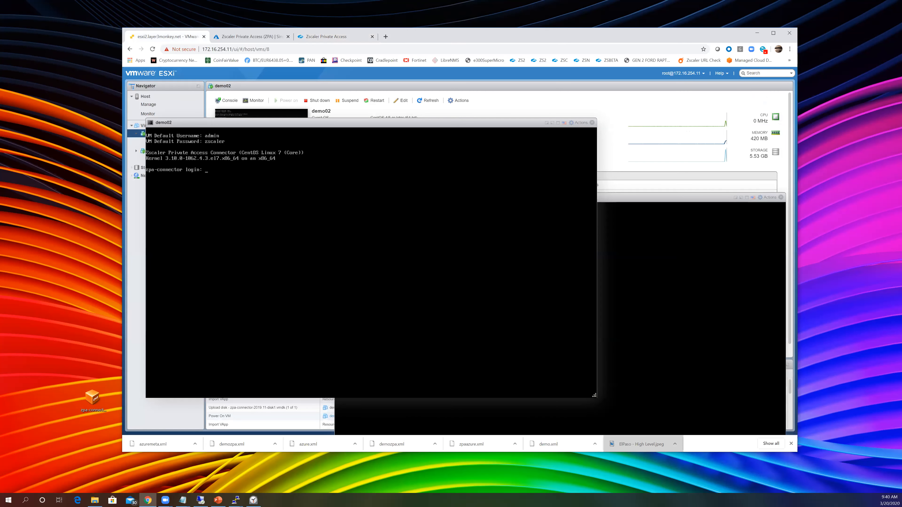
# Log in with the admin account on the demo02 and demo01 connector consoles
pyautogui.write('n')
pyautogui.press('Return')
pyautogui.click(657, 291)
pyautogui.write('admin')
pyautogui.press('Return')
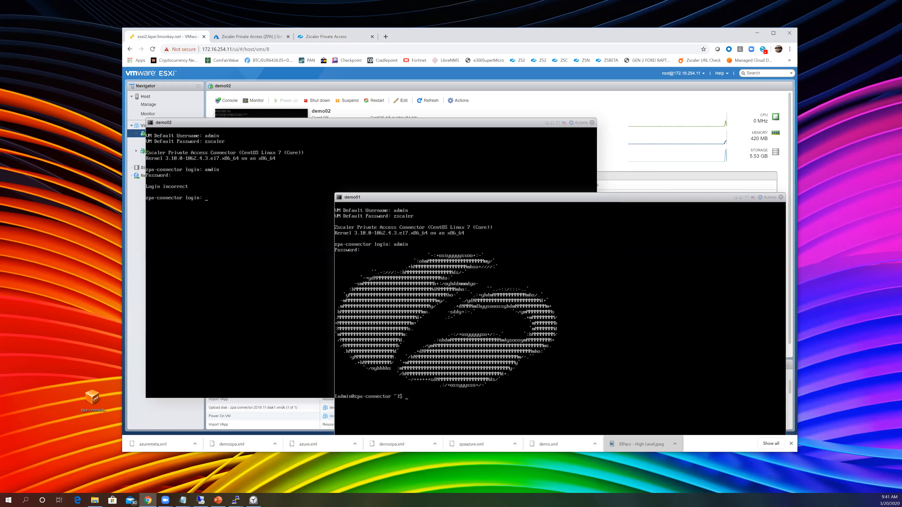
pyautogui.click(248, 270)
pyautogui.write('admin')
pyautogui.press('Return')
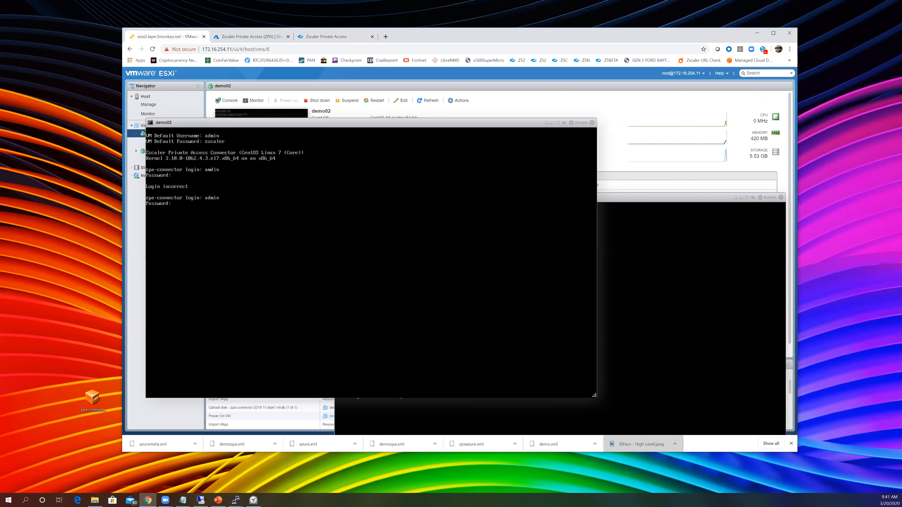
pyautogui.press('Return')
pyautogui.press('BackSpace')
pyautogui.press('BackSpace')
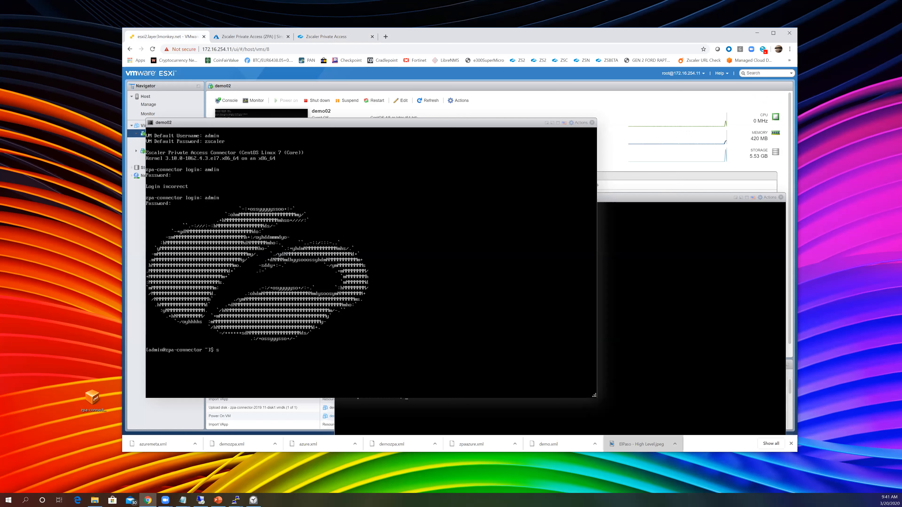
# Run sudo su on demo02 with the admin password, then sudo su on demo01
pyautogui.press('Return')
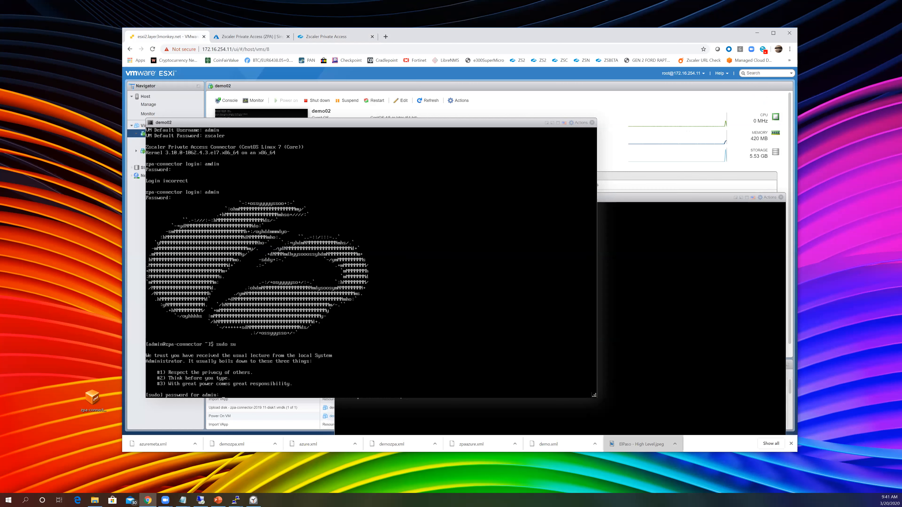
pyautogui.press('Return')
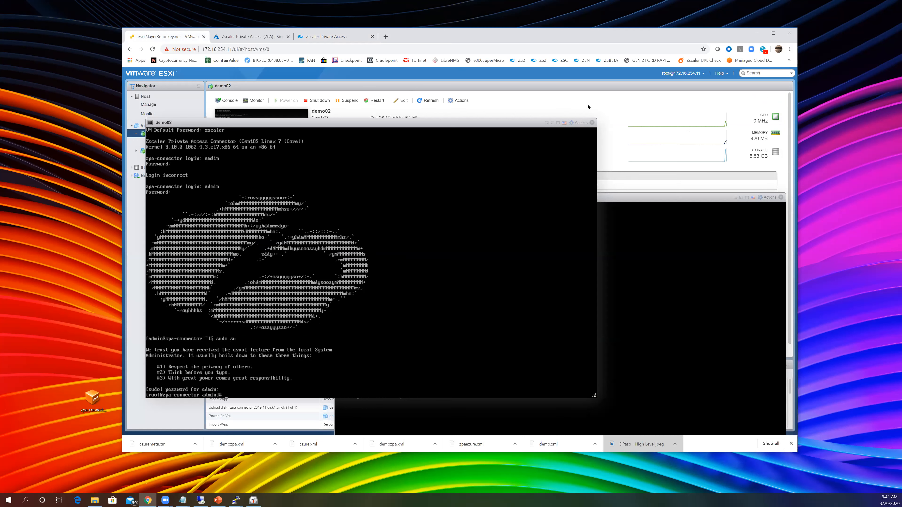
pyautogui.click(661, 295)
pyautogui.write('sudo su')
pyautogui.press('Return')
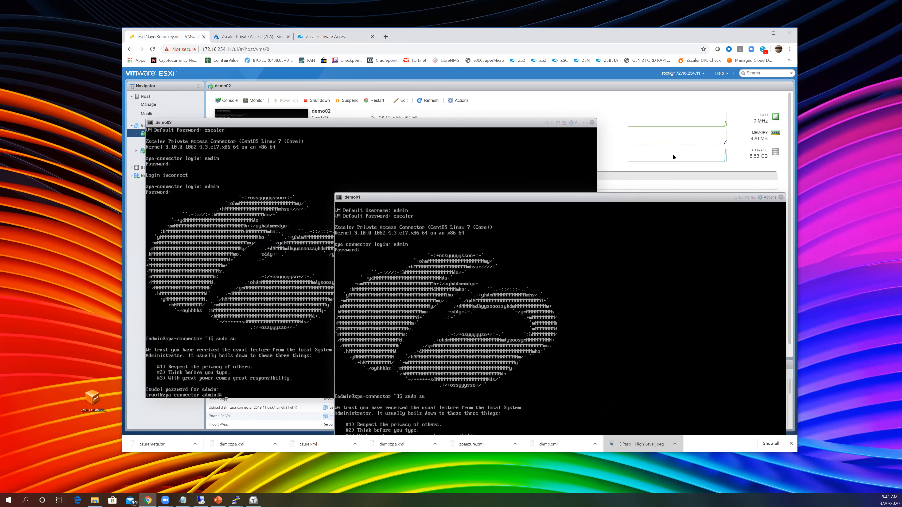
pyautogui.moveTo(622, 191); pyautogui.dragTo(603, 105)
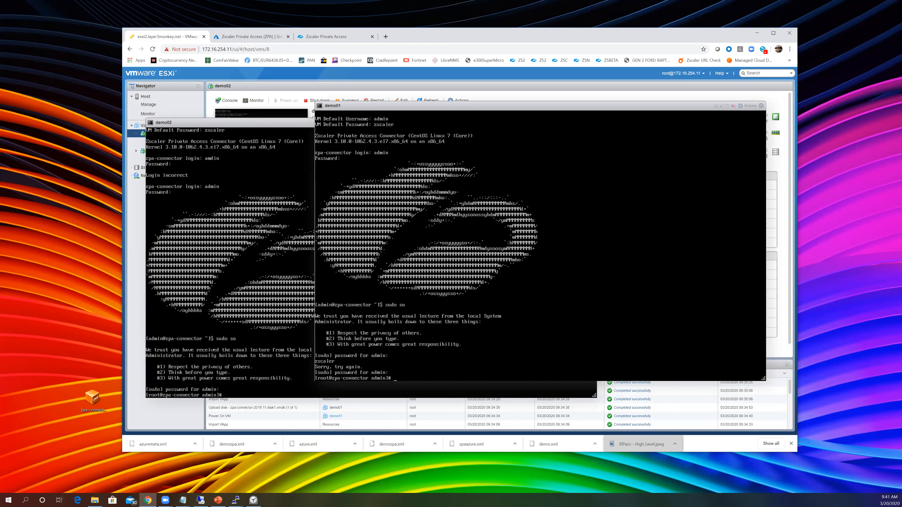
# Run ifconfig on demo01 and demo02 to check their IP addresses
pyautogui.write('onfig')
pyautogui.press('Return')
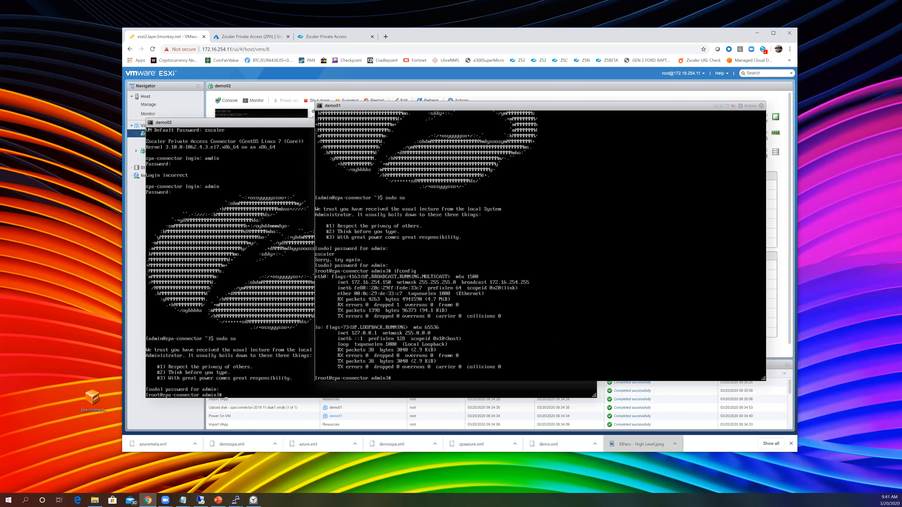
pyautogui.moveTo(337, 106); pyautogui.dragTo(414, 134)
pyautogui.write('config')
pyautogui.press('Return')
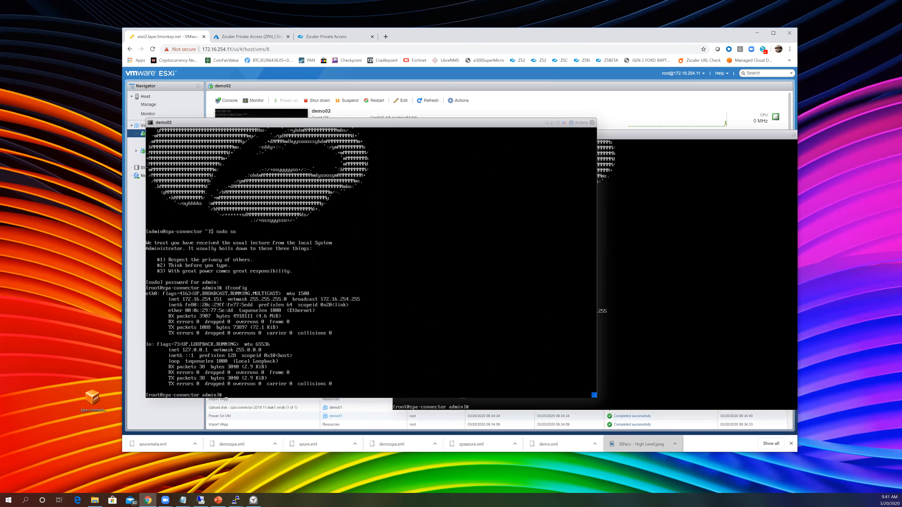
# Start the SSH service with systemctl start sshd on demo02 and demo01
pyautogui.write('systemct start sshd')
pyautogui.press('Return')
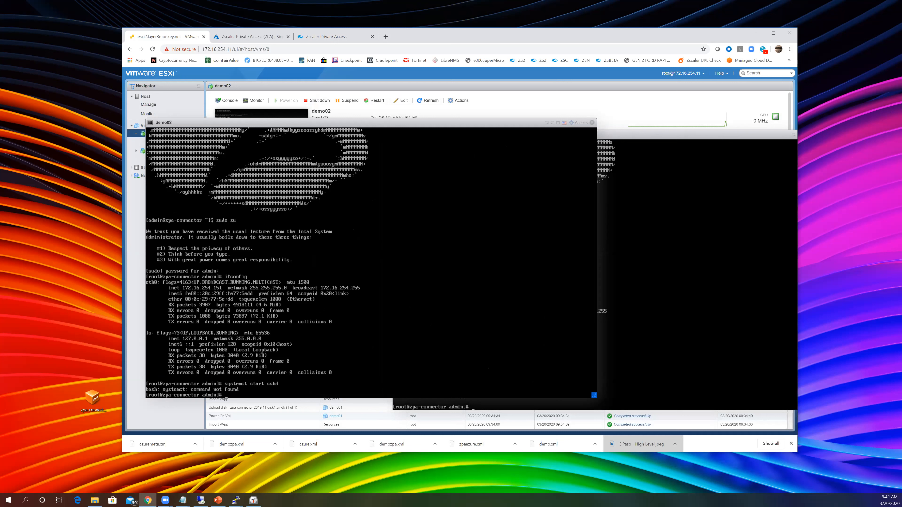
pyautogui.write('systemctl start sshd')
pyautogui.press('Return')
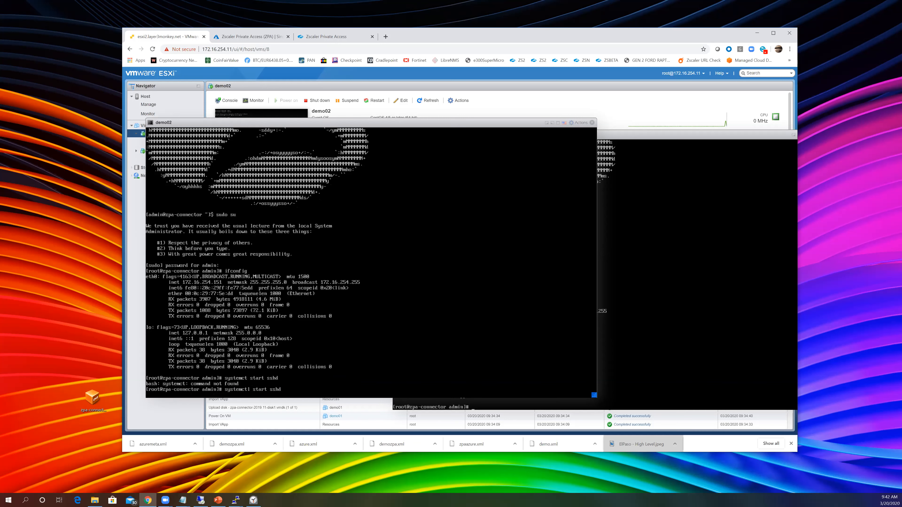
pyautogui.click(661, 292)
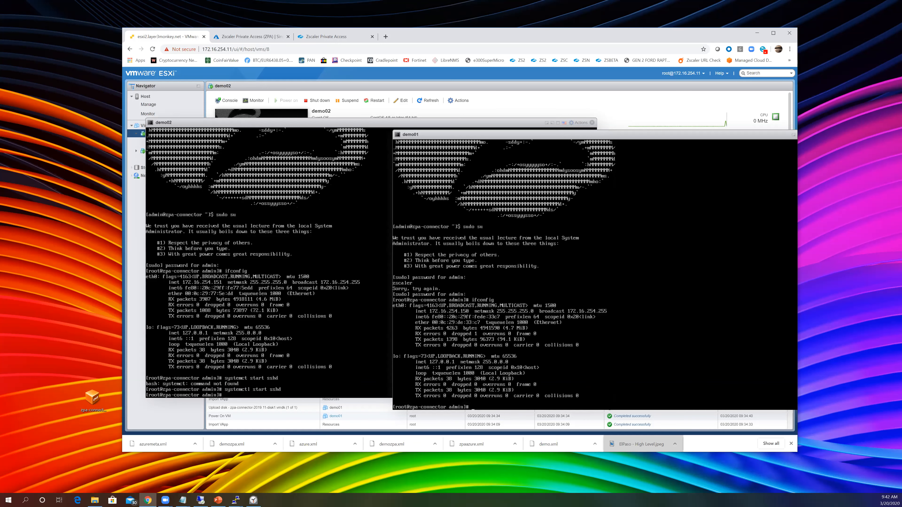
pyautogui.write('systemcr')
pyautogui.press('BackSpace')
pyautogui.write('tyl ssh')
pyautogui.press('BackSpace')
pyautogui.press('BackSpace')
pyautogui.write('tart sshd')
pyautogui.press('Return')
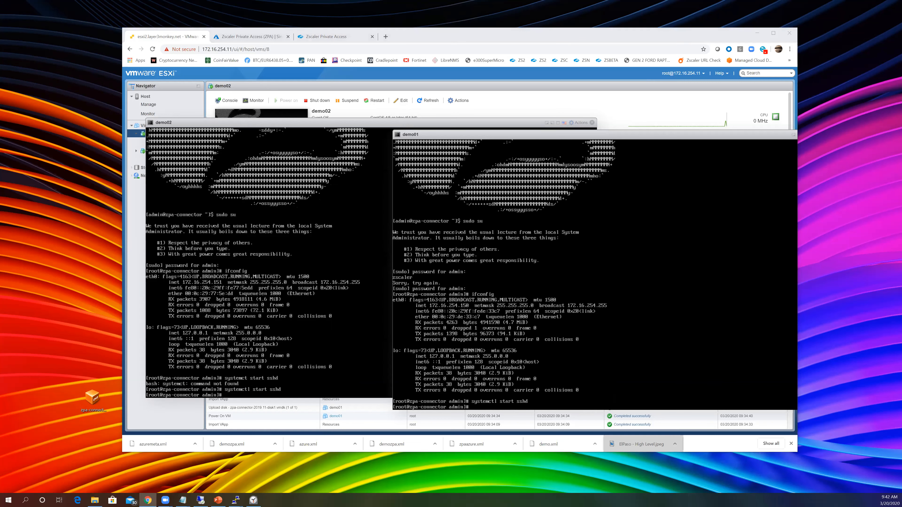
pyautogui.hotkey('alt', 'Tab')
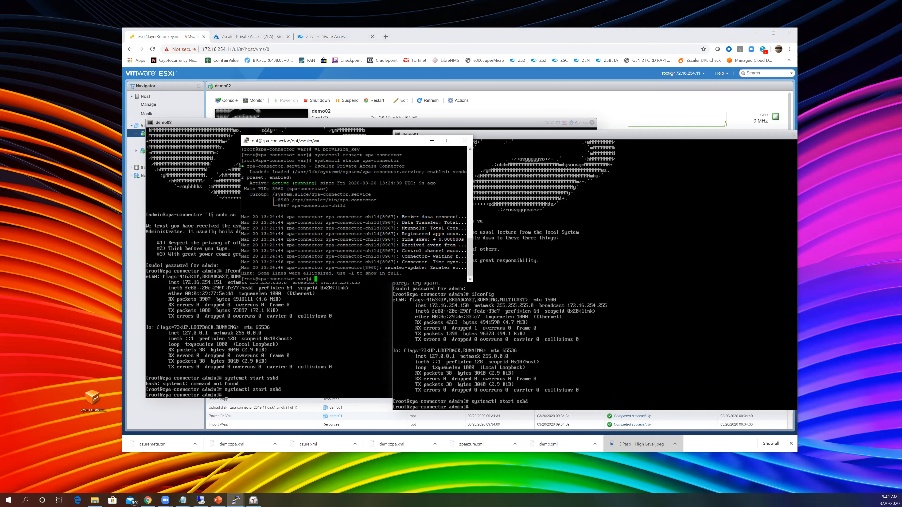
# Open a new PuTTY SSH session and close the old root session
pyautogui.click(245, 140)
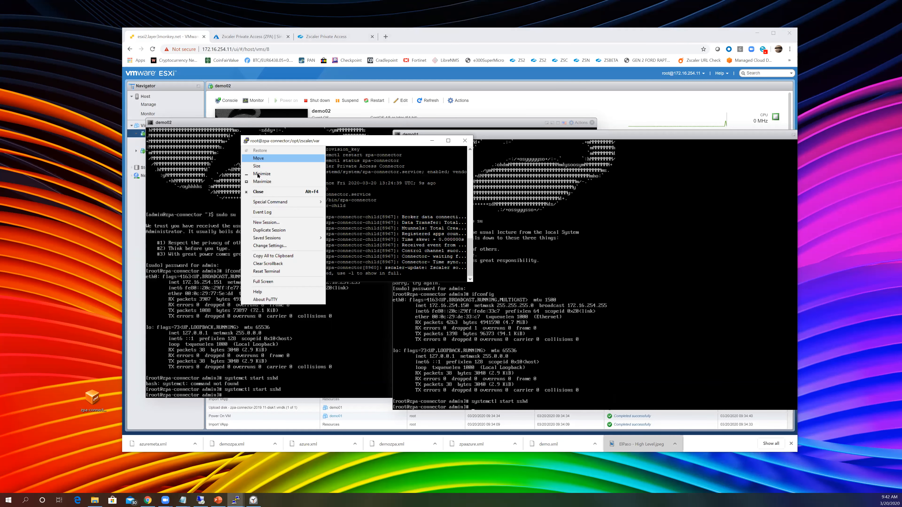
pyautogui.click(262, 223)
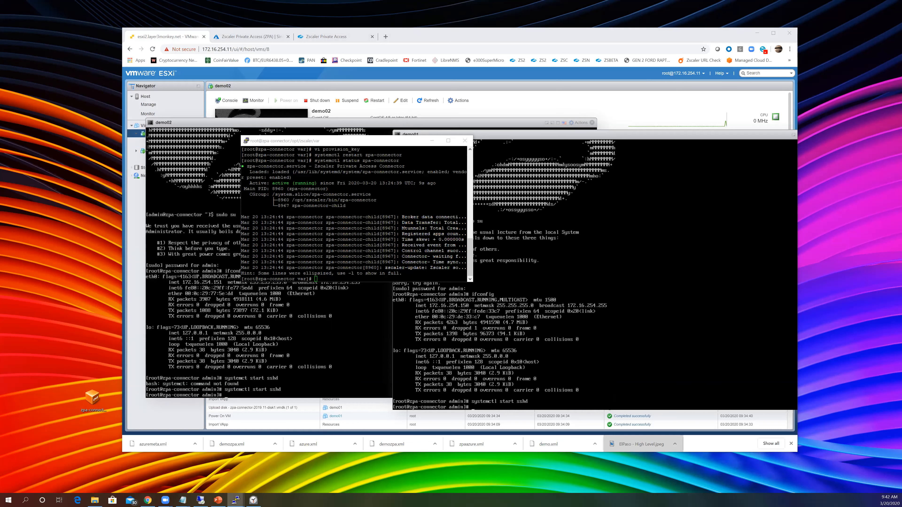
pyautogui.moveTo(1, 26); pyautogui.dragTo(363, 99)
pyautogui.click(465, 141)
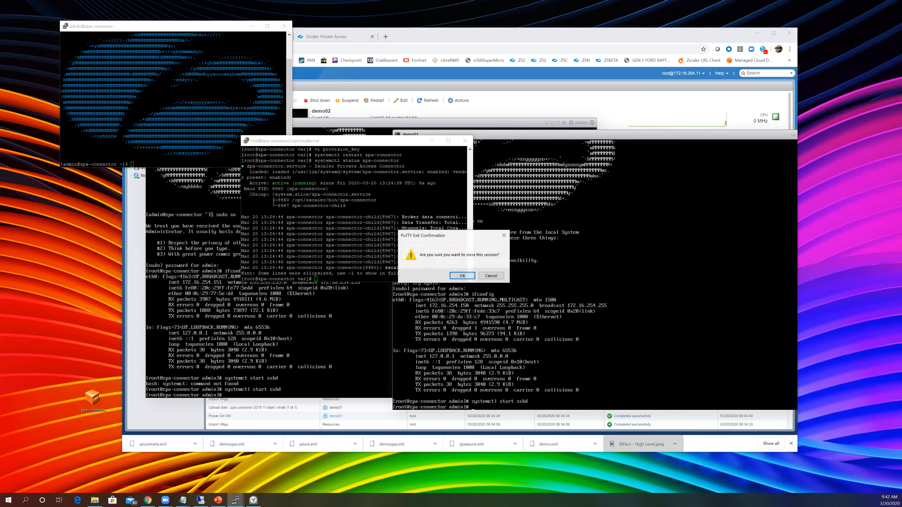
pyautogui.click(461, 276)
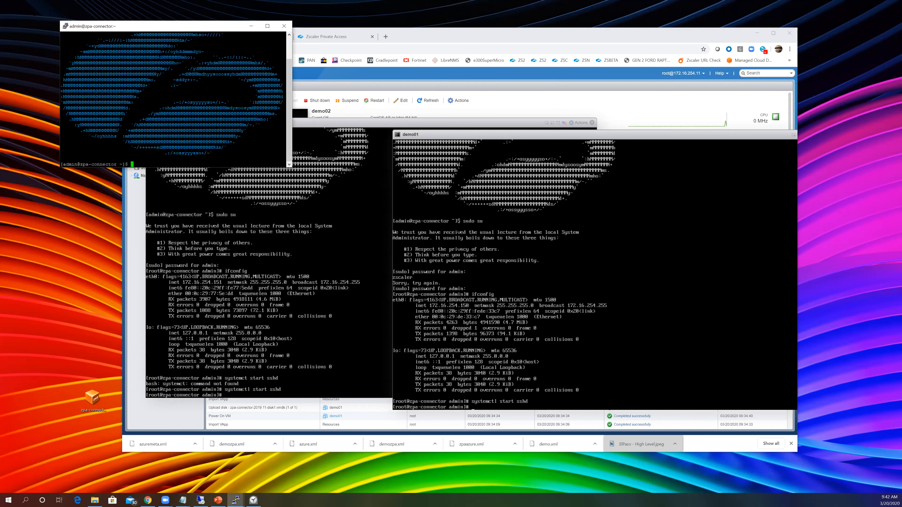
# Open a second PuTTY session and elevate both sessions to root with sudo su
pyautogui.click(63, 28)
pyautogui.click(55, 108)
pyautogui.write('sudo su')
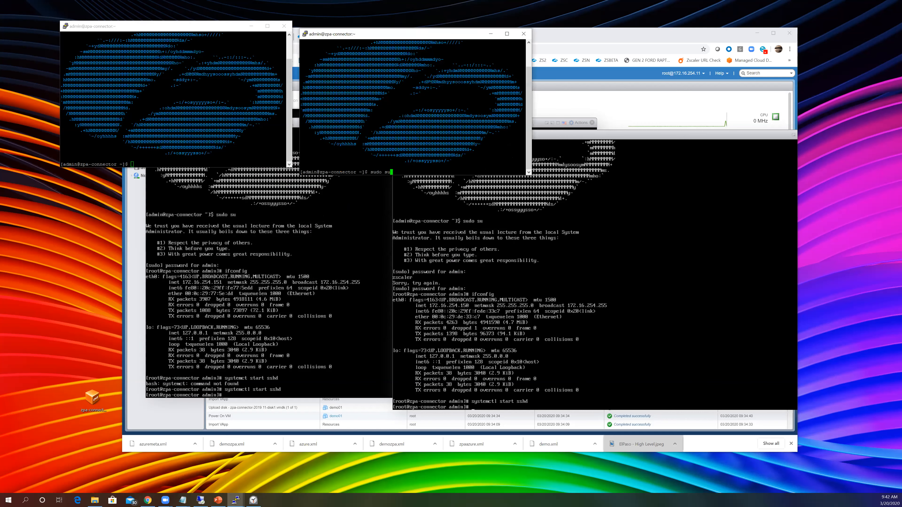
pyautogui.press('Return')
pyautogui.click(132, 164)
pyautogui.write('sudo su')
pyautogui.press('Return')
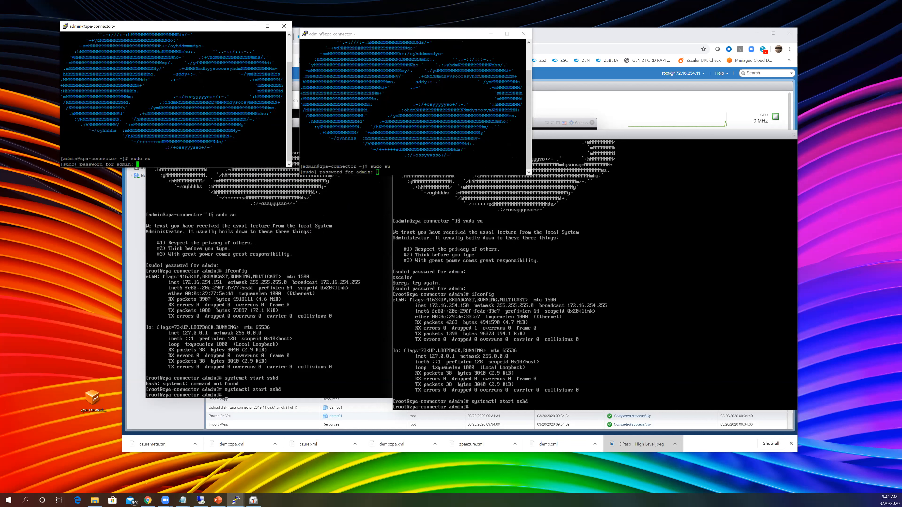
pyautogui.press('Return')
pyautogui.click(394, 100)
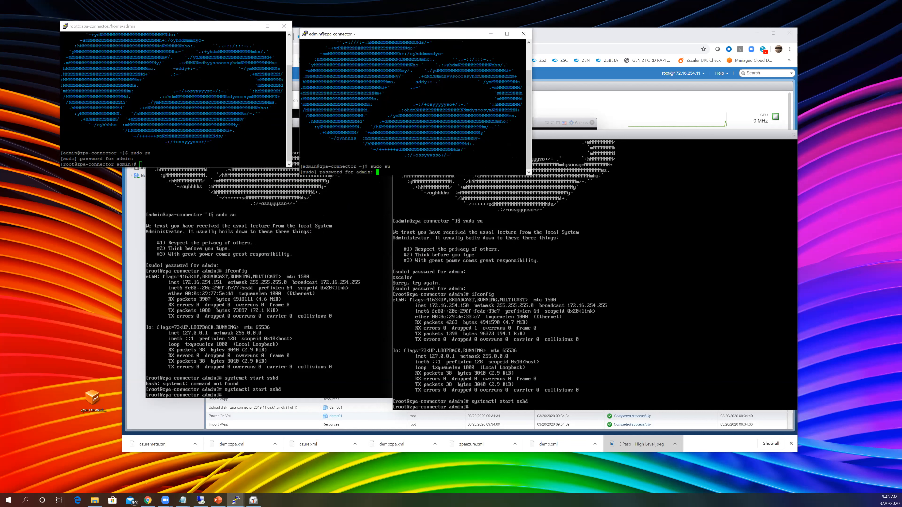
pyautogui.press('Return')
# Bring the browser with the ESXi consoles forward and move it below the terminals
pyautogui.click(320, 249)
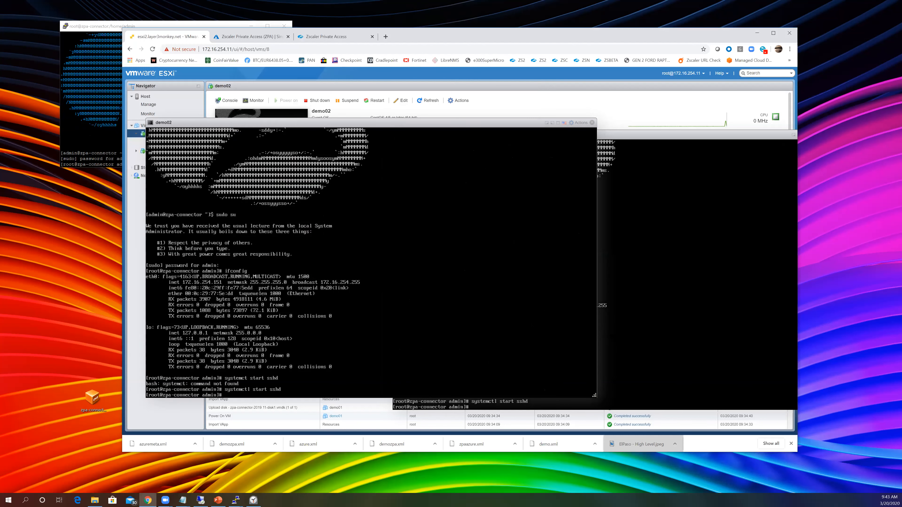
pyautogui.moveTo(424, 35); pyautogui.dragTo(394, 250)
pyautogui.click(394, 138)
# Change into /opt/zscaler/var in both connector sessions and list its files
pyautogui.write('cd')
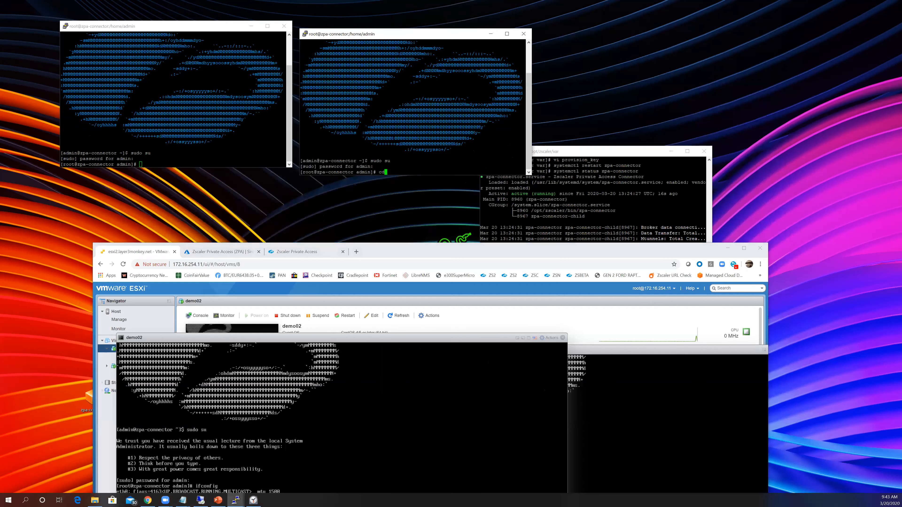
pyautogui.write('/opt/zscaler/var')
pyautogui.press('Return')
pyautogui.write('cd /opt/')
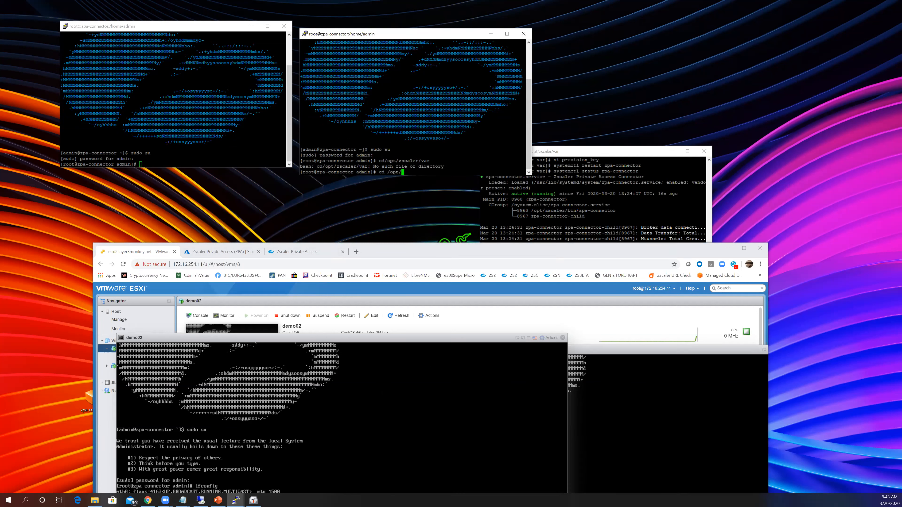
pyautogui.write('zscaler/var')
pyautogui.press('Return')
pyautogui.click(201, 107)
pyautogui.write('cd /opt/zsc')
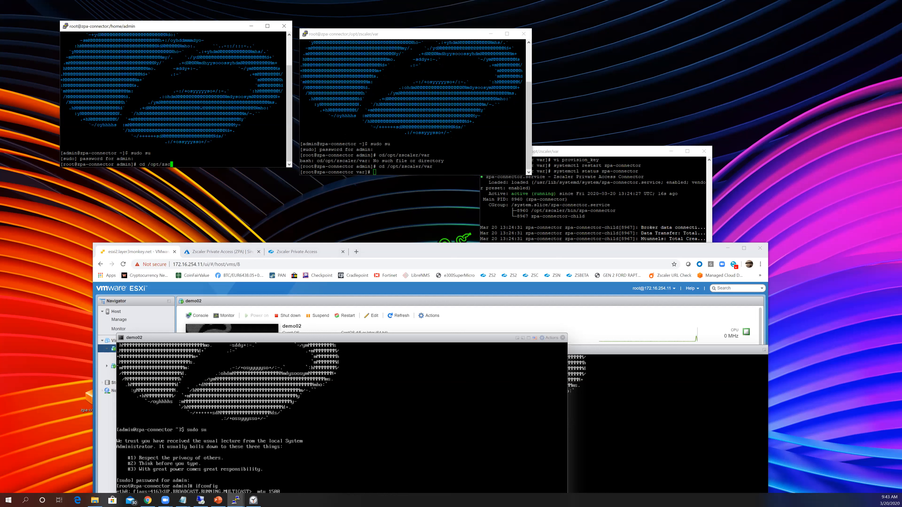
pyautogui.press('Tab')
pyautogui.write('var')
pyautogui.press('Return')
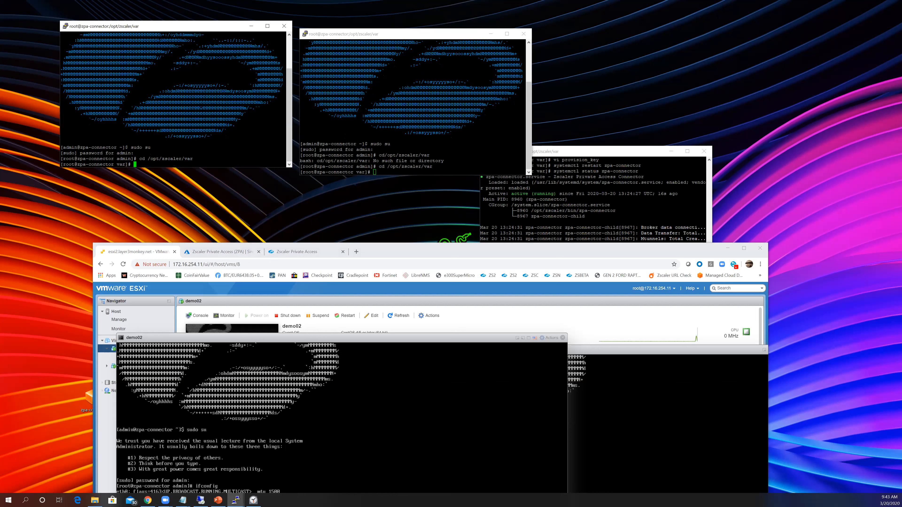
pyautogui.write('ls')
pyautogui.press('Return')
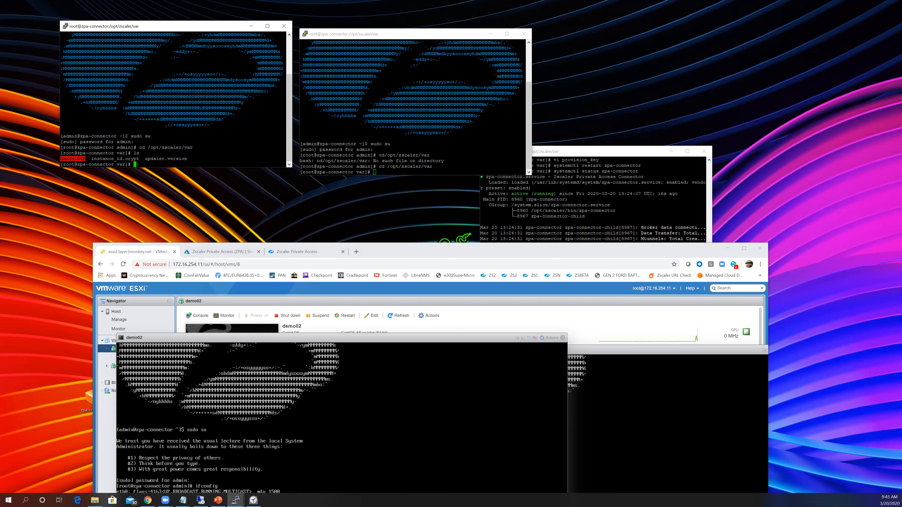
# Paste the provisioning key into provision_key with vi and save it
pyautogui.press('Return')
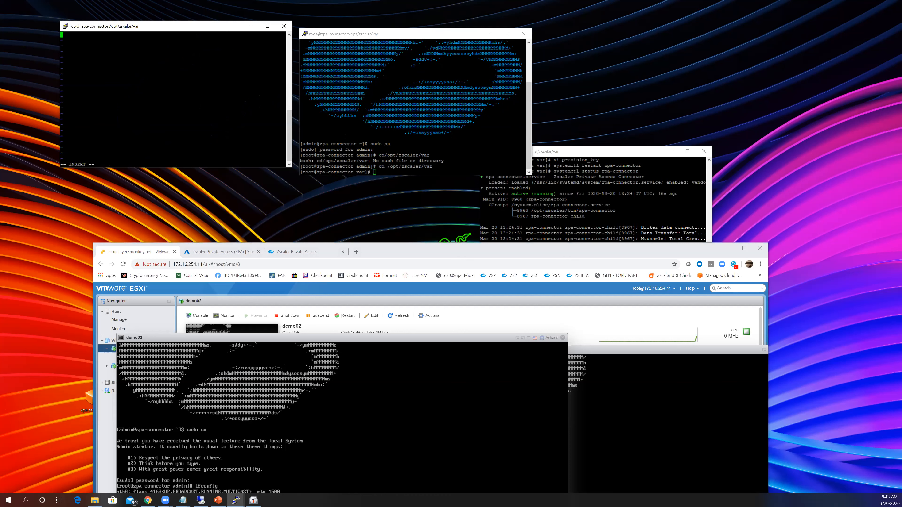
pyautogui.press('Escape')
pyautogui.press('Return')
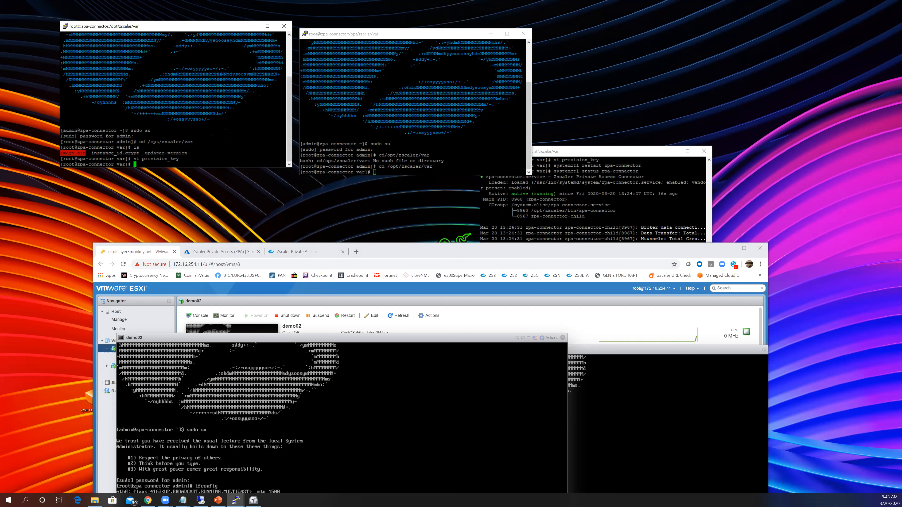
# Open provision_key in vi on the middle connector session, clearing stray characters
pyautogui.click(443, 110)
pyautogui.write('vi provision_key')
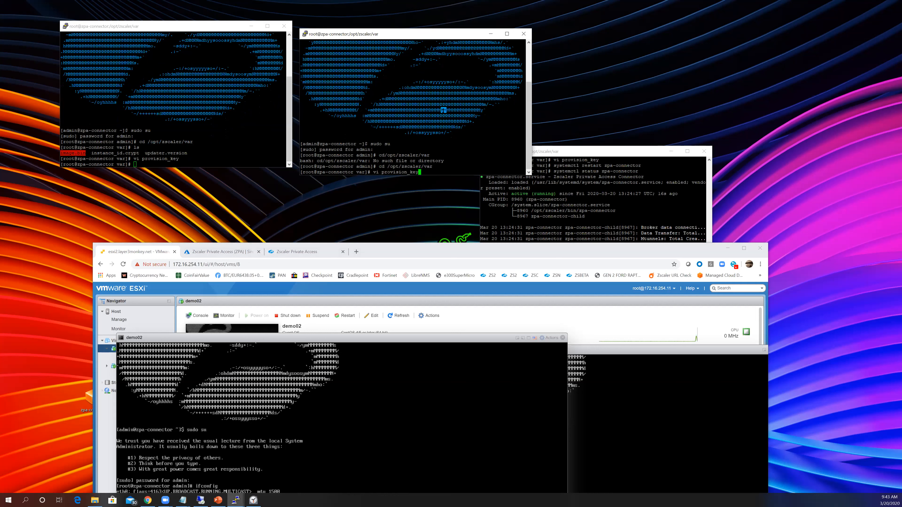
pyautogui.press('Return')
pyautogui.press('i')
pyautogui.press('BackSpace')
pyautogui.write('MM')
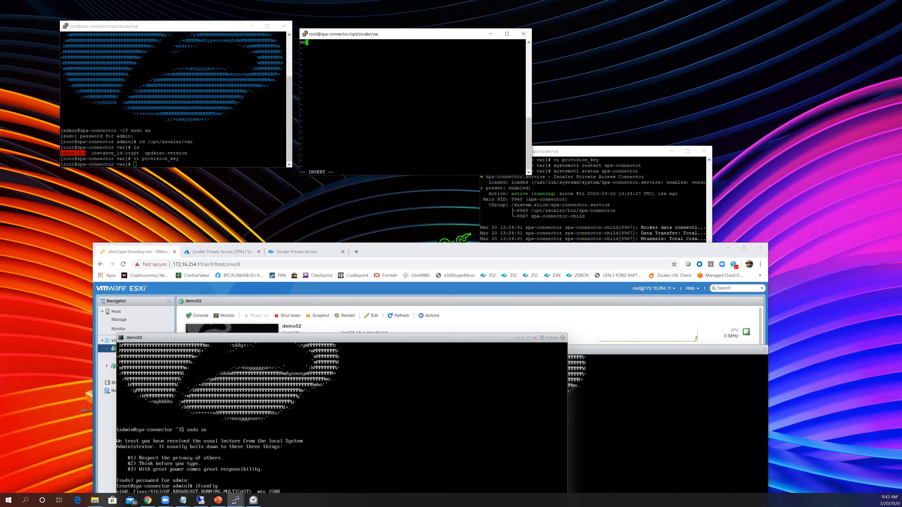
pyautogui.press('BackSpace')
pyautogui.press('BackSpace')
# Open the Connector Provisioning Keys list, expand DemoKeyLAb and bring up its key
pyautogui.click(305, 251)
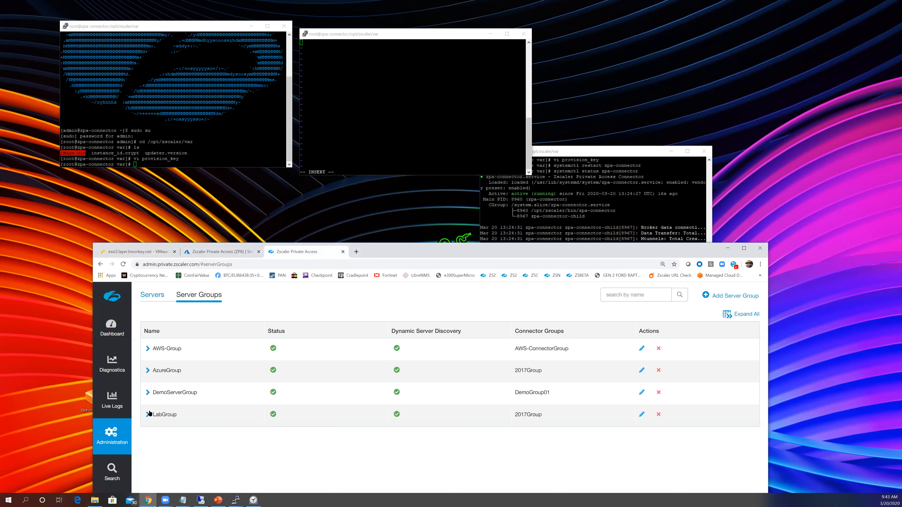
pyautogui.moveTo(129, 435)
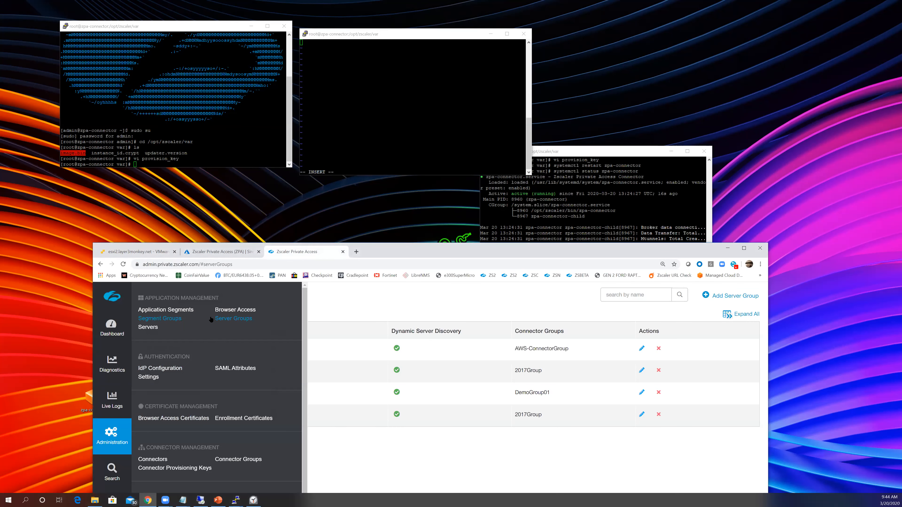
pyautogui.click(153, 460)
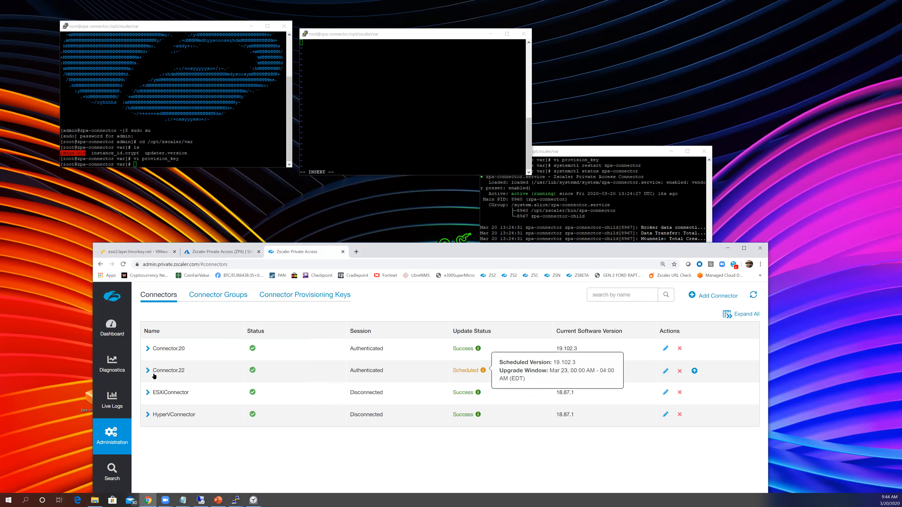
pyautogui.click(267, 297)
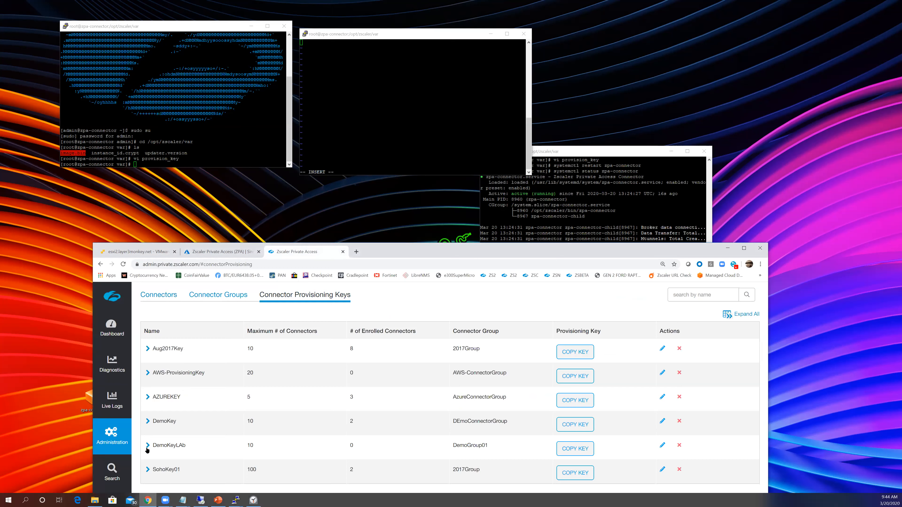
pyautogui.click(148, 446)
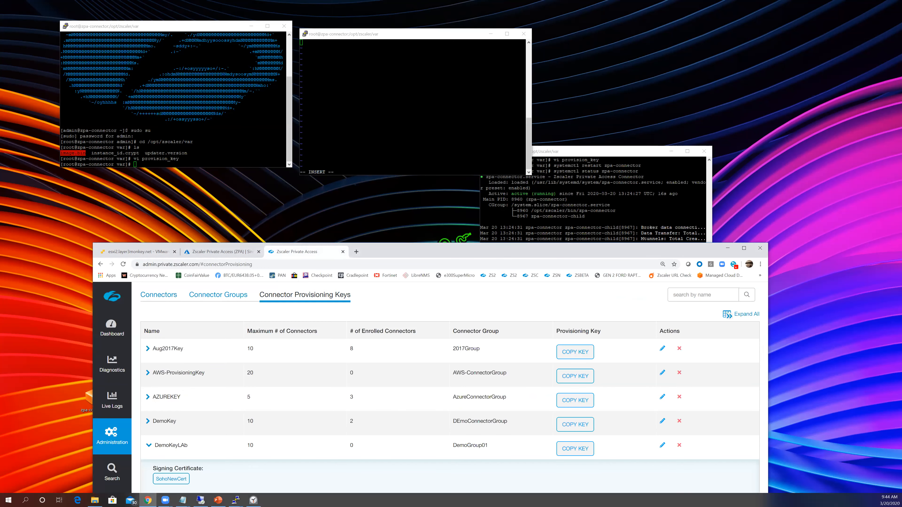
pyautogui.moveTo(480, 251); pyautogui.dragTo(467, 149)
pyautogui.click(552, 349)
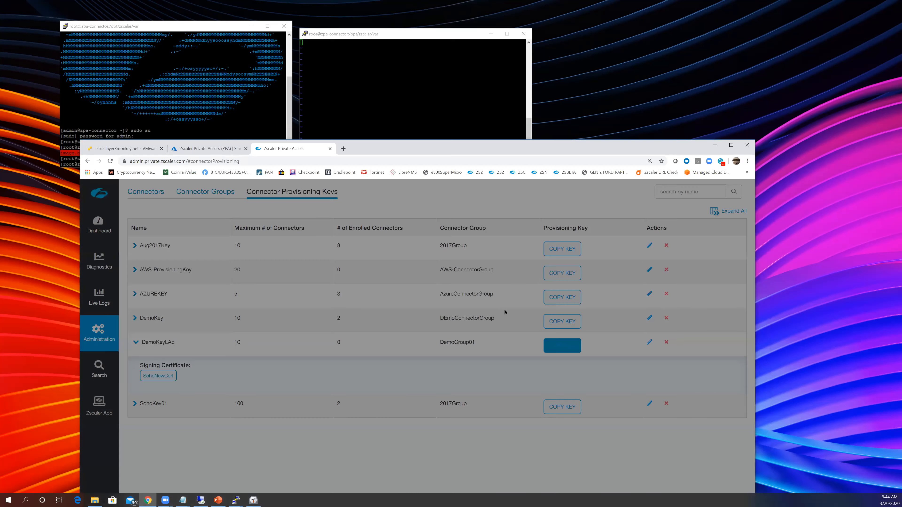
# Copy the DemoKeyLAb key, paste it into provision_key and save the file
pyautogui.moveTo(489, 281); pyautogui.dragTo(256, 257)
pyautogui.rightClick(267, 264)
pyautogui.click(284, 269)
pyautogui.rightClick(360, 59)
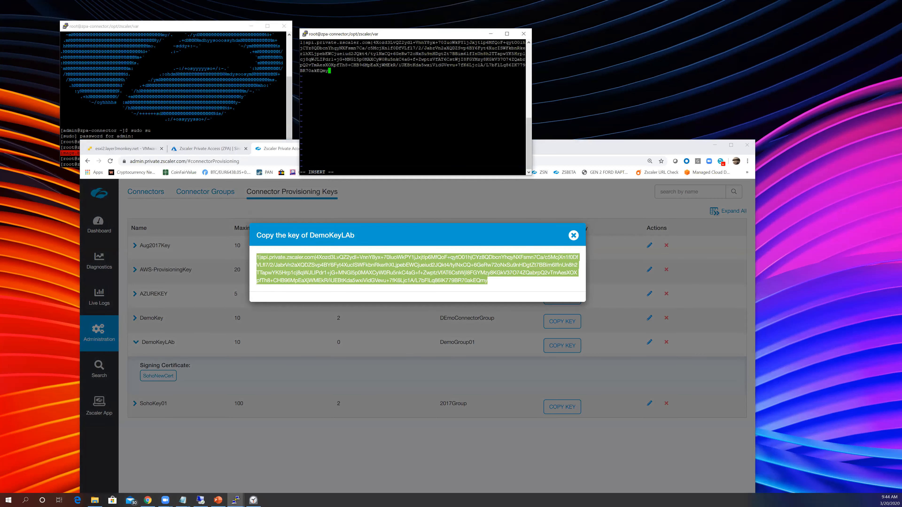
pyautogui.press('Escape')
pyautogui.press('Return')
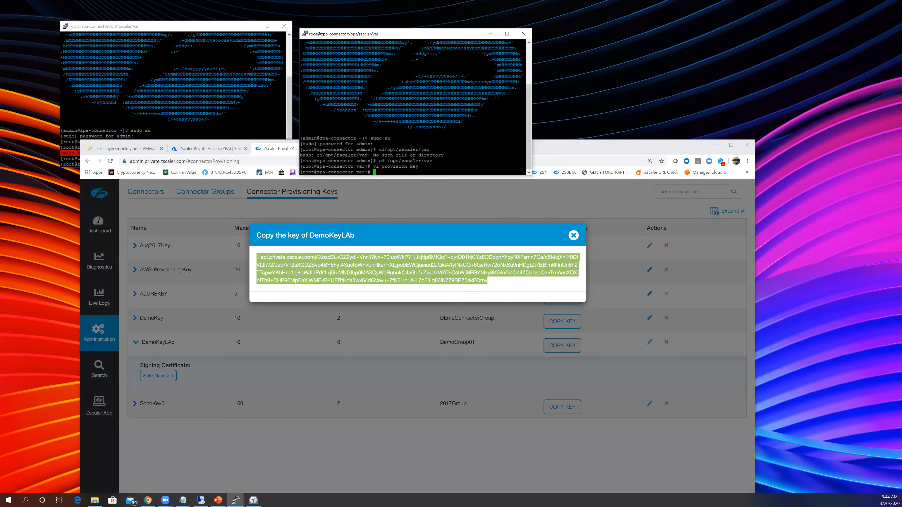
# Check that the zpa-connector service is active (running) on this connector
pyautogui.write('systemctl status zpa-connector')
pyautogui.press('Return')
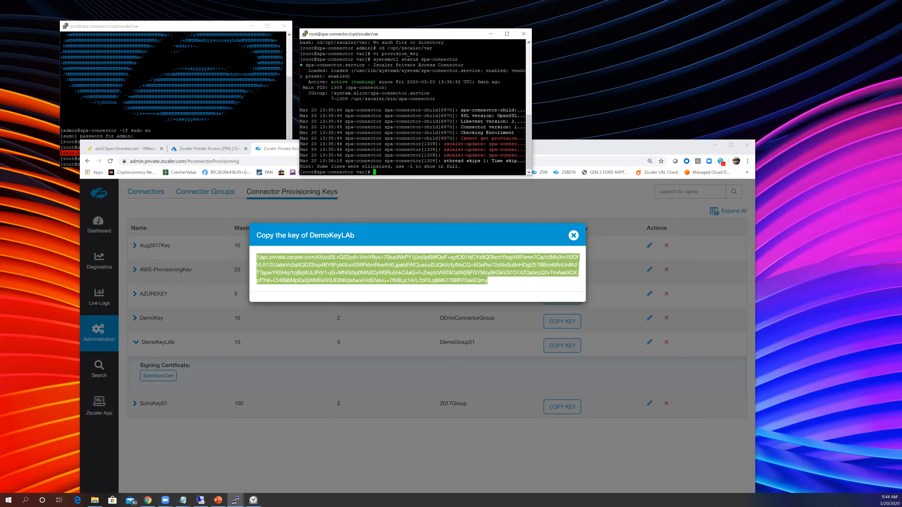
pyautogui.moveTo(600, 152); pyautogui.dragTo(610, 284)
pyautogui.click(191, 149)
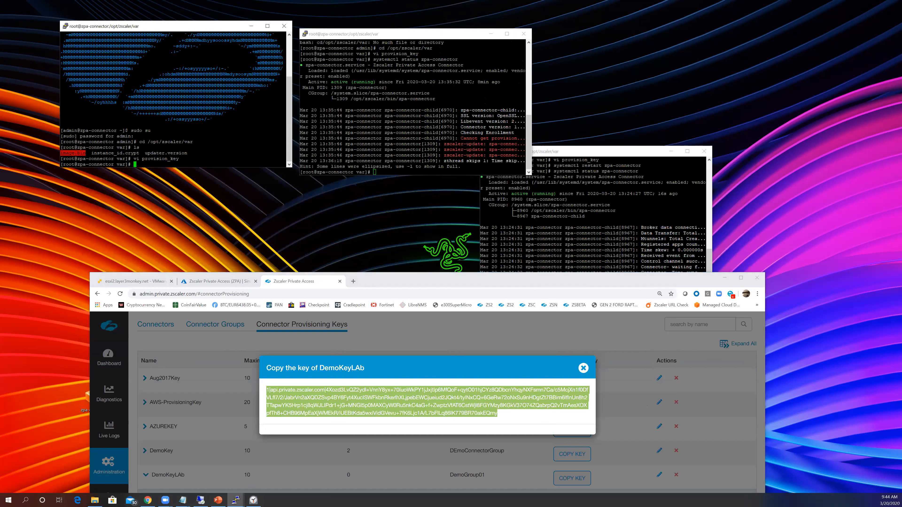
# Check and restart the zpa-connector service on the left connector
pyautogui.write('systemctl status zpa-connector')
pyautogui.press('Return')
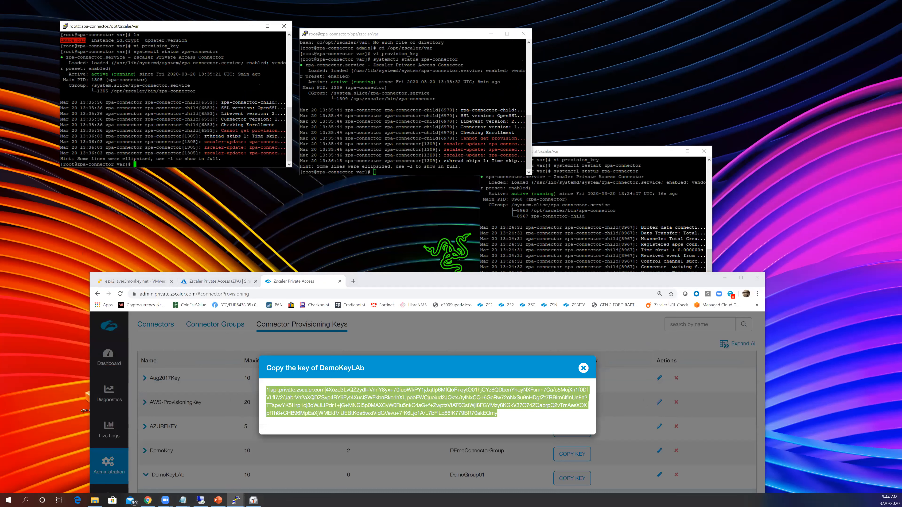
pyautogui.write('system')
pyautogui.write('ctl resta')
pyautogui.write('rt zpa-')
pyautogui.write('conenctor')
pyautogui.press('BackSpace')
pyautogui.press('BackSpace')
pyautogui.press('BackSpace')
pyautogui.press('BackSpace')
pyautogui.press('BackSpace')
pyautogui.press('BackSpace')
pyautogui.write('nettor')
pyautogui.press('Return')
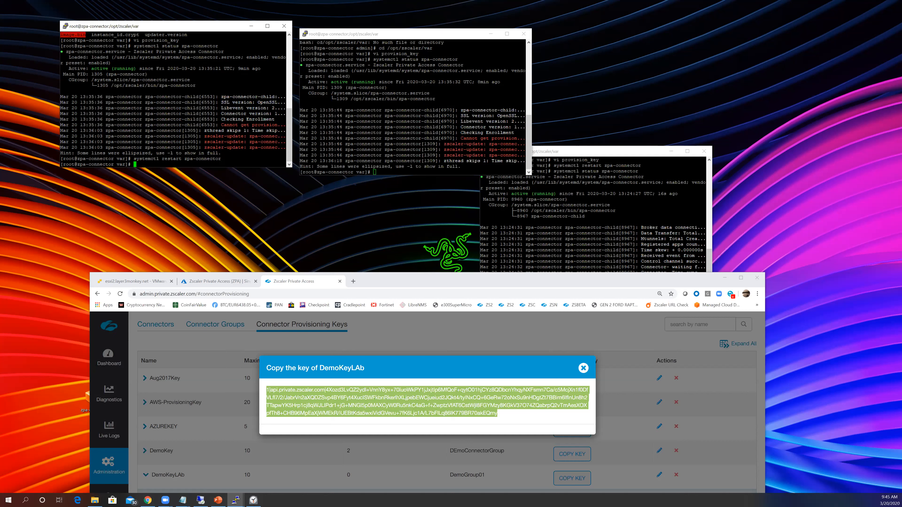
# Restart zpa-connector on the middle connector and confirm both show active (running)
pyautogui.moveTo(286, 159); pyautogui.dragTo(135, 159)
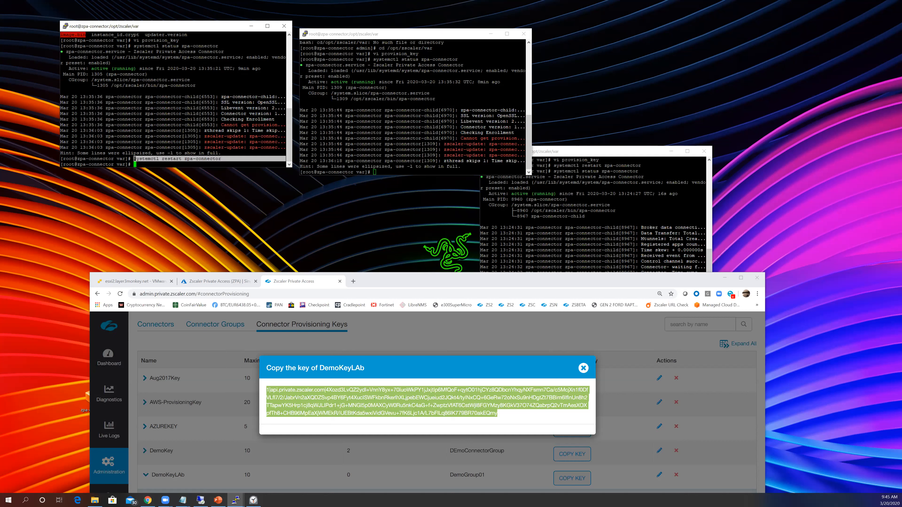
pyautogui.rightClick(391, 135)
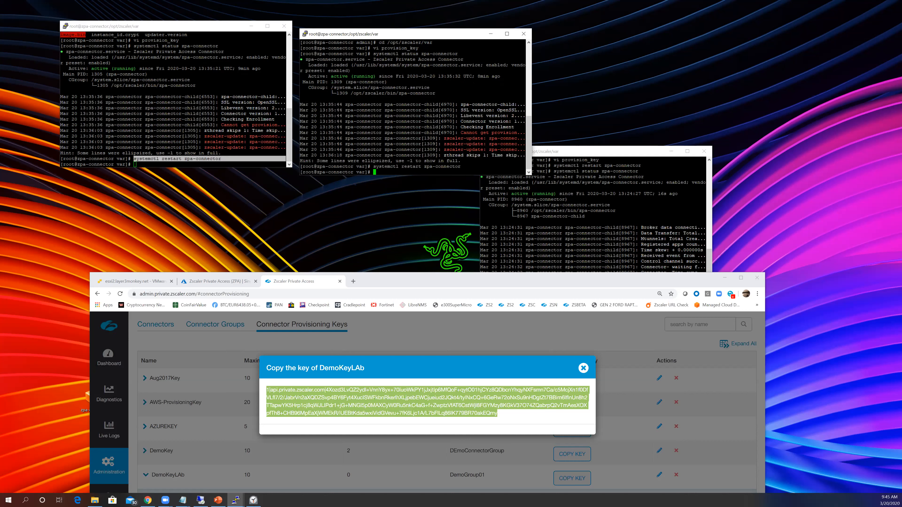
pyautogui.press('Up')
pyautogui.press('Up')
pyautogui.press('Return')
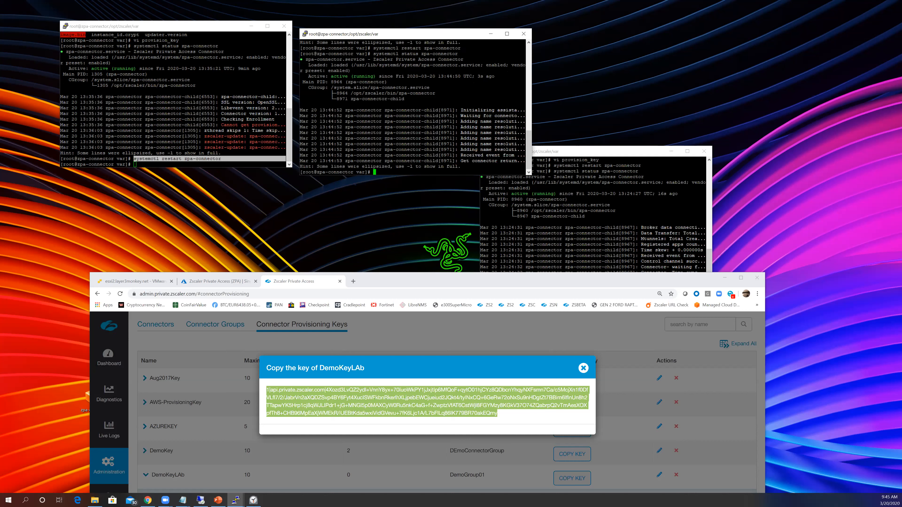
pyautogui.click(212, 142)
pyautogui.press('Up')
pyautogui.press('Up')
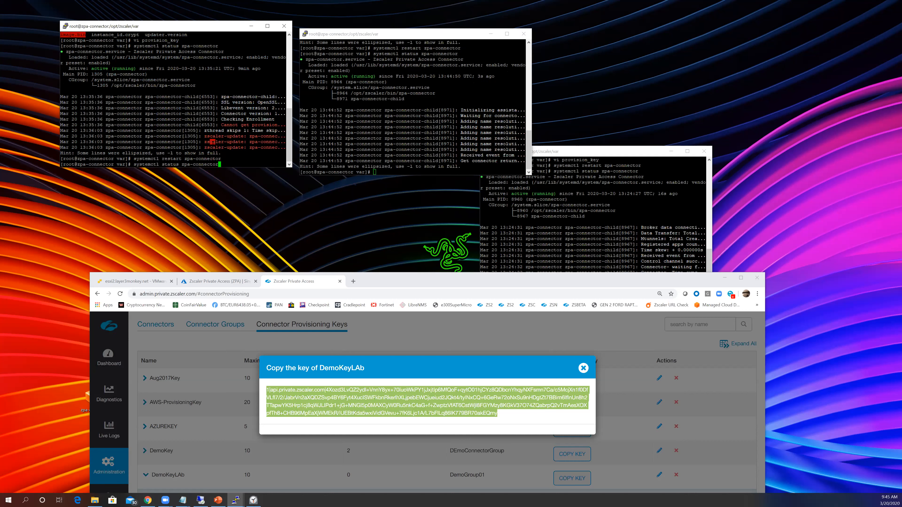
pyautogui.press('Return')
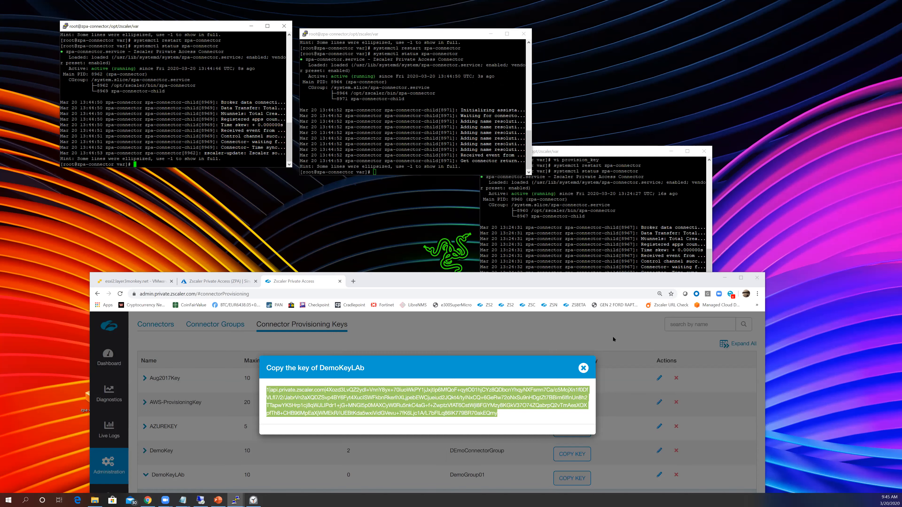
pyautogui.click(584, 367)
# Expand DemoKeyLAb-1 and DemoKeyLAb-2 in Connectors and review their private IPs, e.g. 172.16.254.150
pyautogui.moveTo(496, 280); pyautogui.dragTo(523, 93)
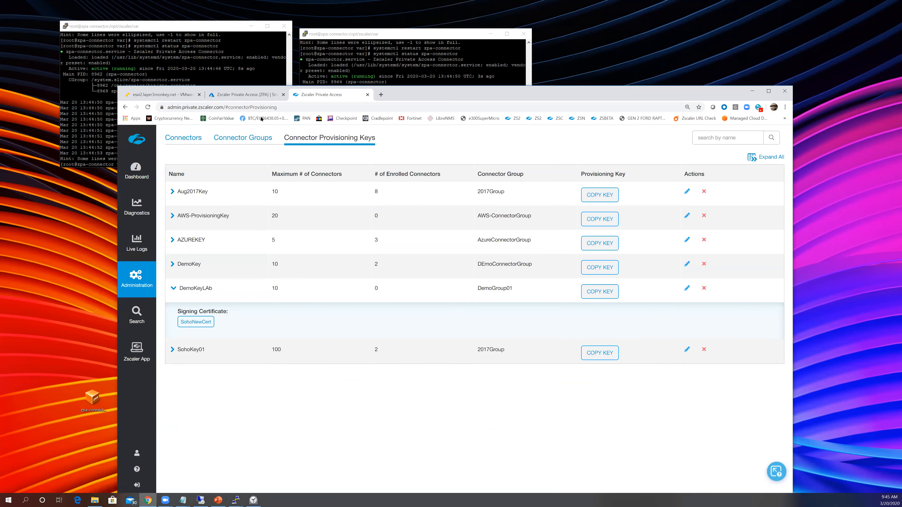
pyautogui.click(196, 137)
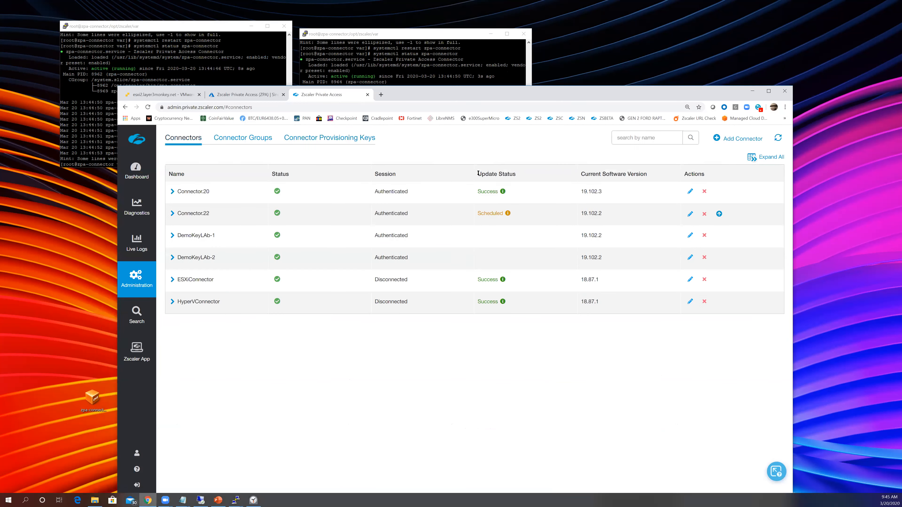
pyautogui.click(176, 236)
pyautogui.click(172, 387)
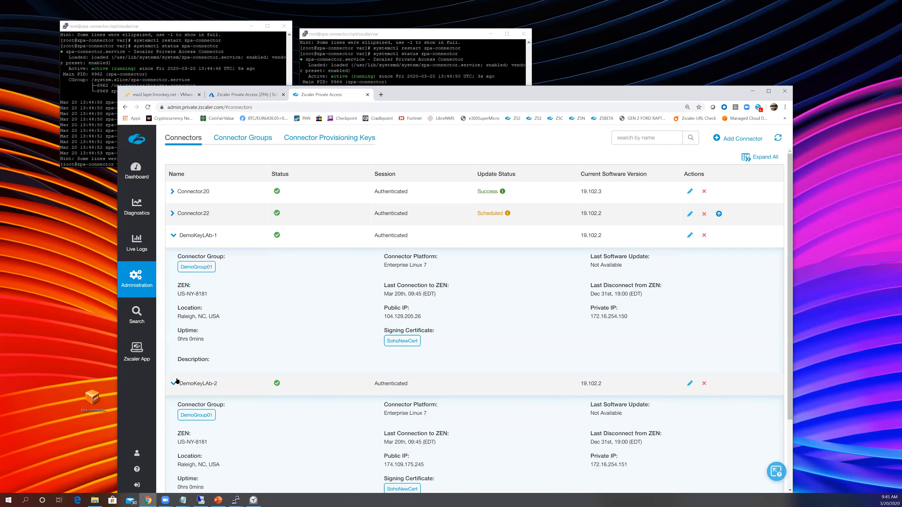
pyautogui.scroll(-2, 322, 306)
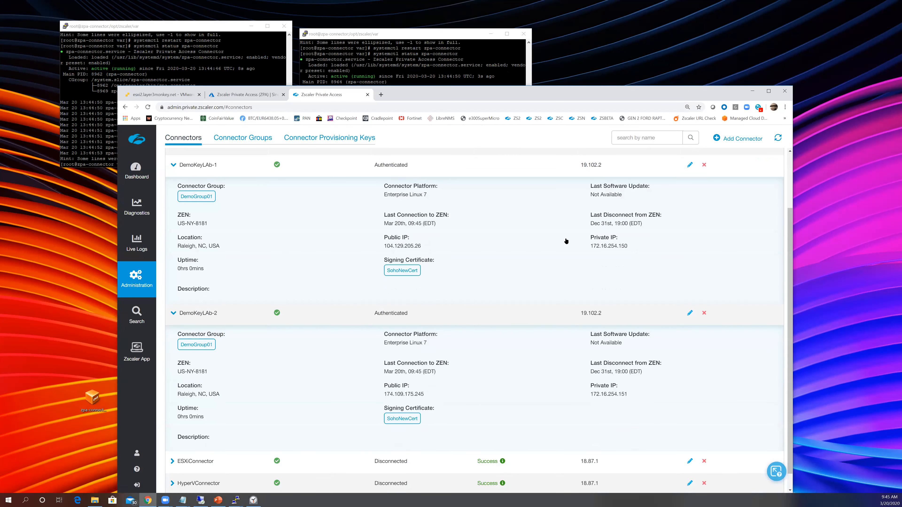
pyautogui.moveTo(630, 248); pyautogui.dragTo(586, 250)
pyautogui.moveTo(637, 398); pyautogui.dragTo(598, 396)
pyautogui.click(655, 386)
pyautogui.moveTo(504, 97); pyautogui.dragTo(495, 50)
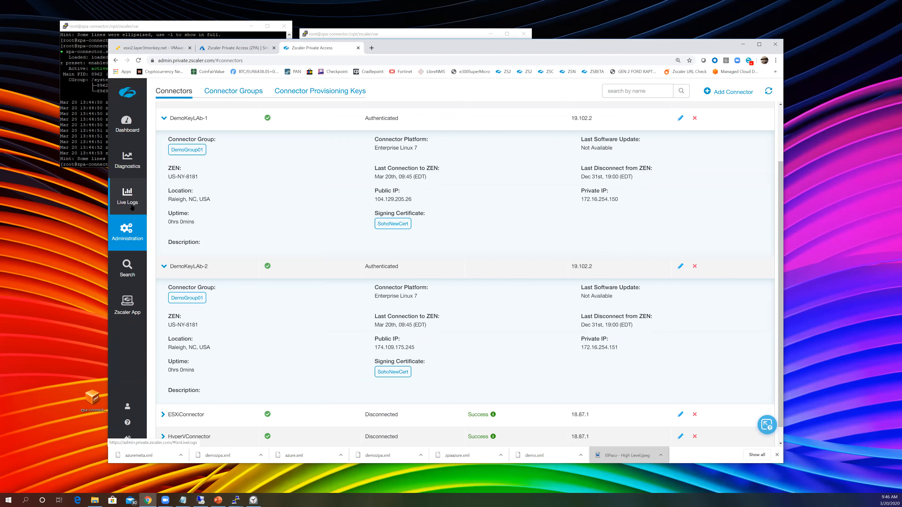
# Start a new application segment named DemoAccessFullVPN with application 172.16.254.0/24
pyautogui.moveTo(127, 232)
pyautogui.click(181, 106)
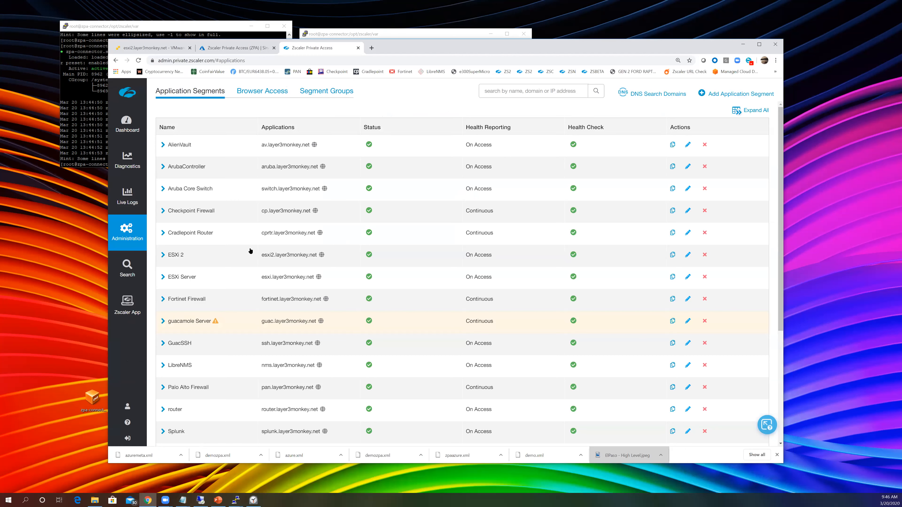
pyautogui.scroll(-5, 227, 319)
pyautogui.scroll(5, 260, 214)
pyautogui.click(716, 93)
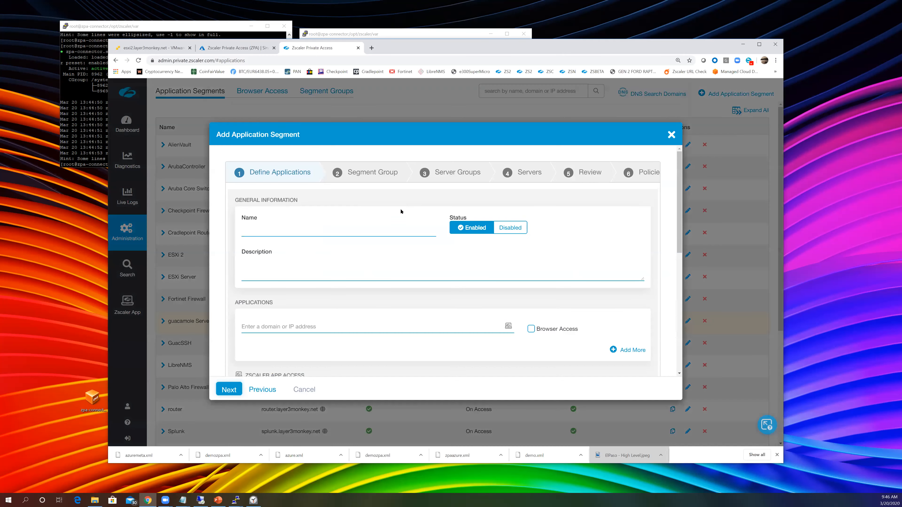
pyautogui.click(373, 228)
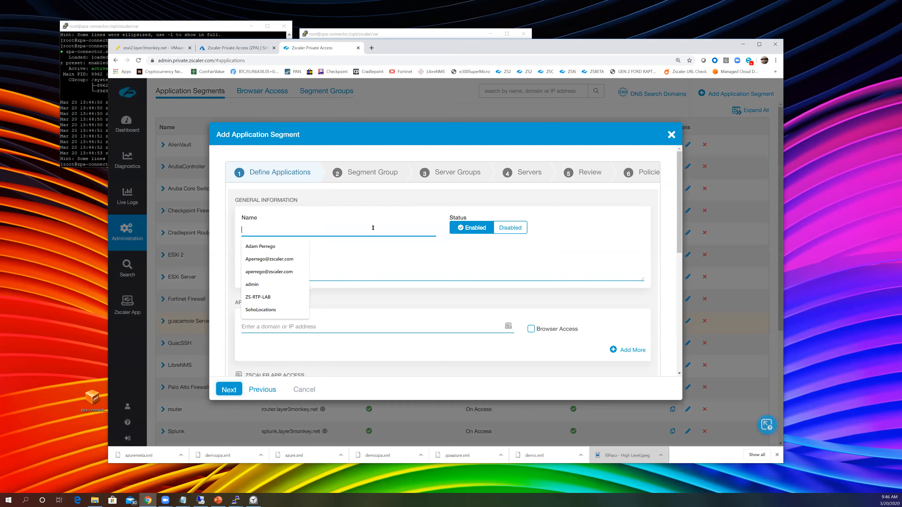
pyautogui.write('DemoA')
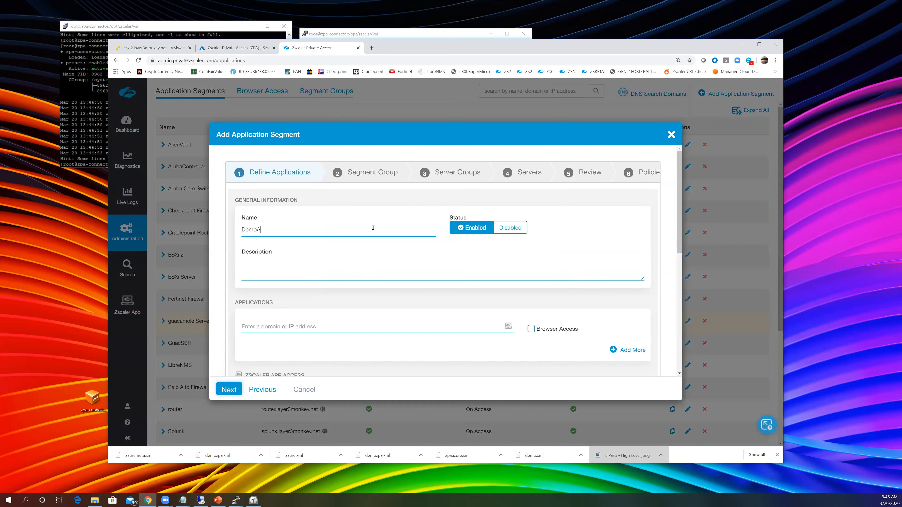
pyautogui.write('ccessFullVPN')
pyautogui.click(268, 324)
pyautogui.scroll(-2, 362, 242)
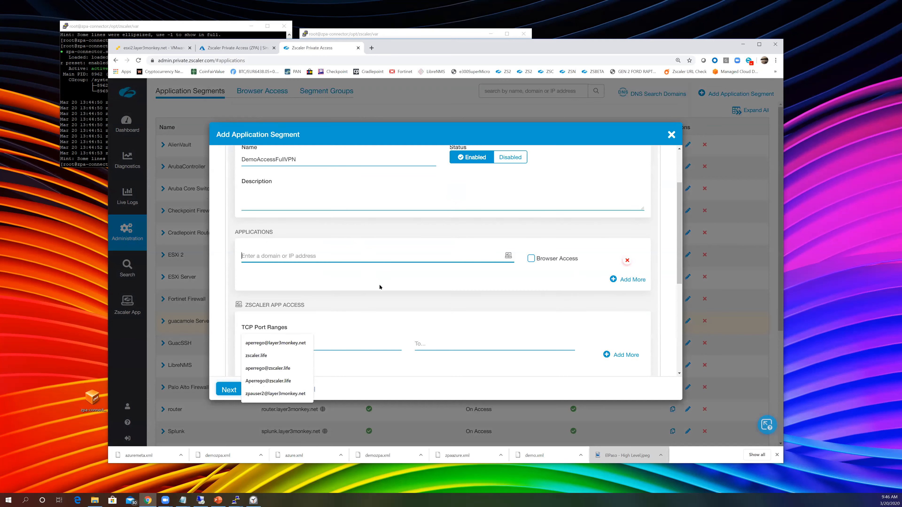
pyautogui.scroll(-1, 382, 281)
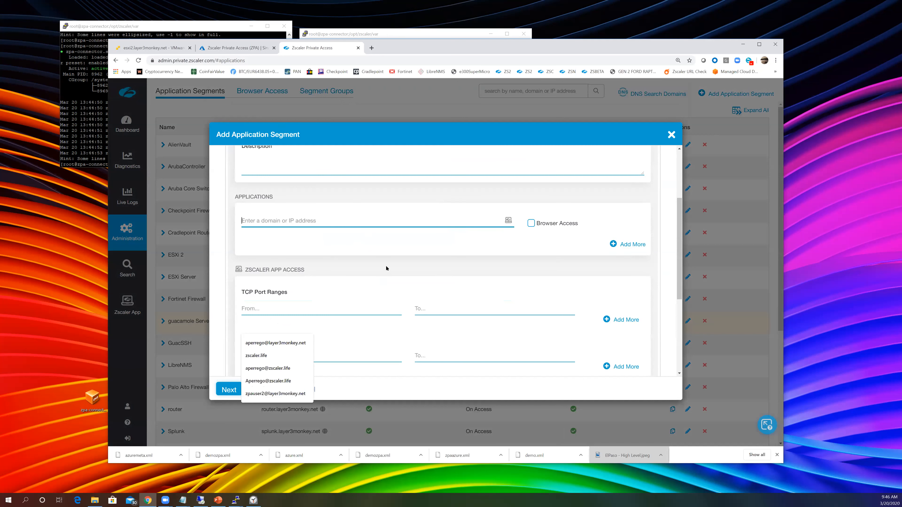
pyautogui.write('172.16.2')
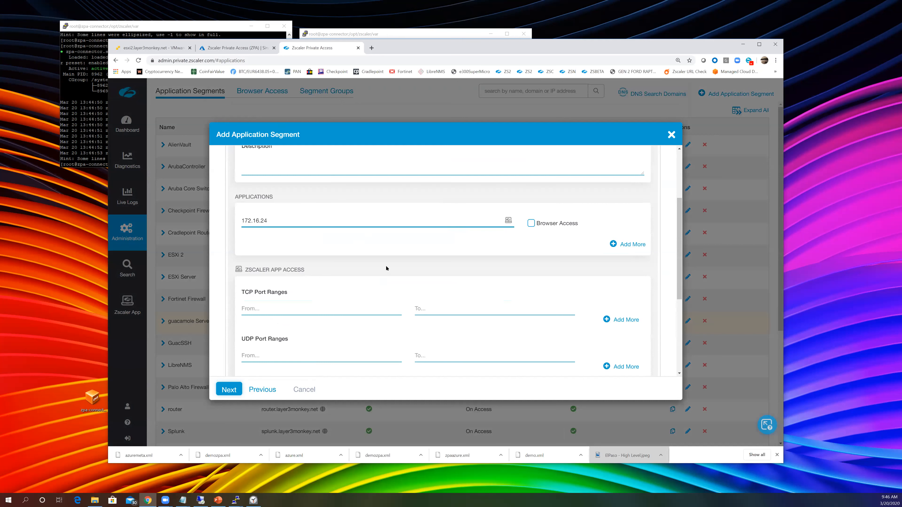
pyautogui.write('54.0/24')
pyautogui.click(626, 244)
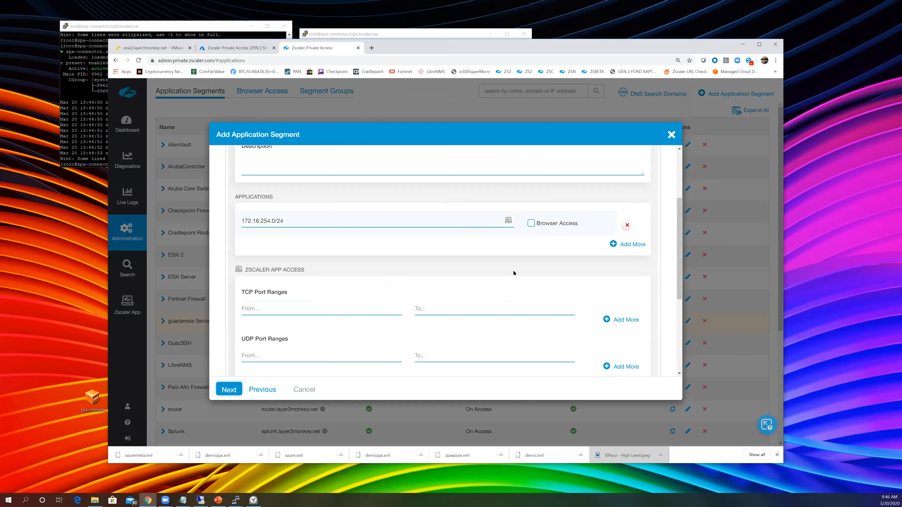
# Add *.layer3monkey.net as a second application entry
pyautogui.click(614, 245)
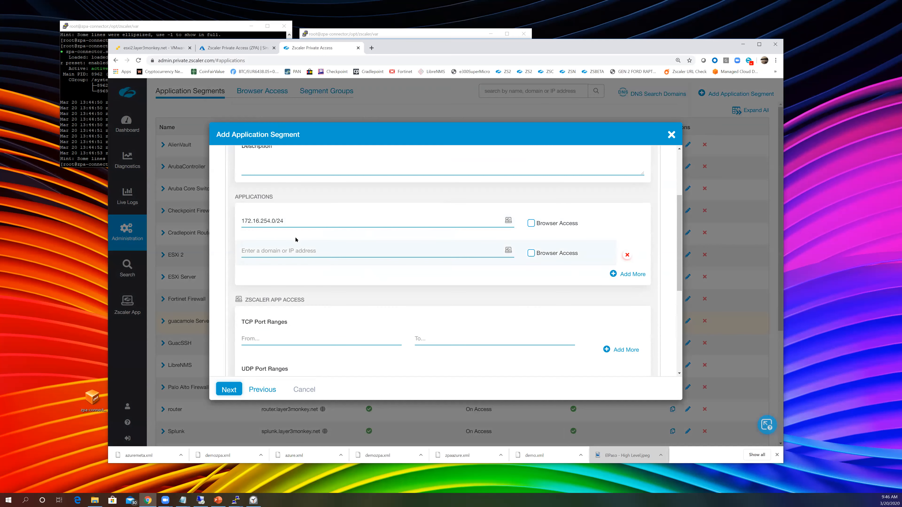
pyautogui.click(297, 251)
pyautogui.write('1')
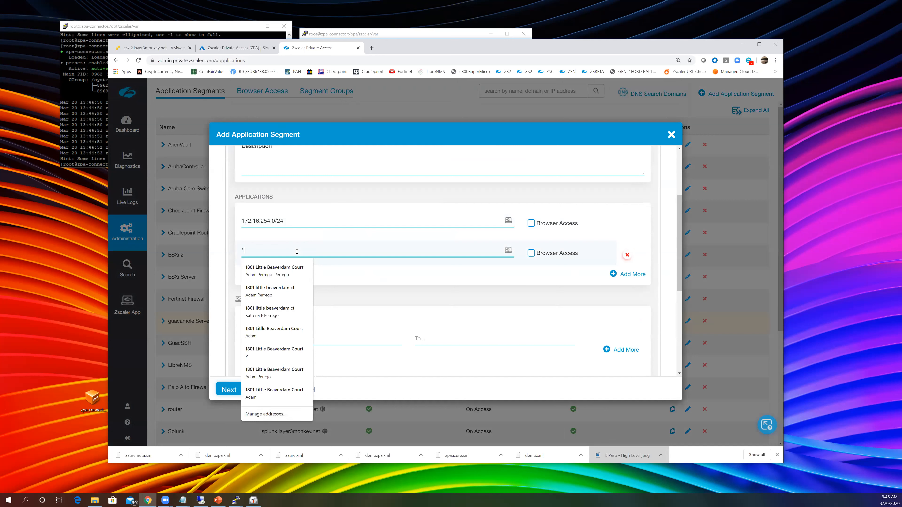
pyautogui.write('.layer3moknkey.')
pyautogui.press('BackSpace')
pyautogui.press('BackSpace')
pyautogui.press('BackSpace')
pyautogui.press('BackSpace')
pyautogui.press('BackSpace')
pyautogui.write('key.net')
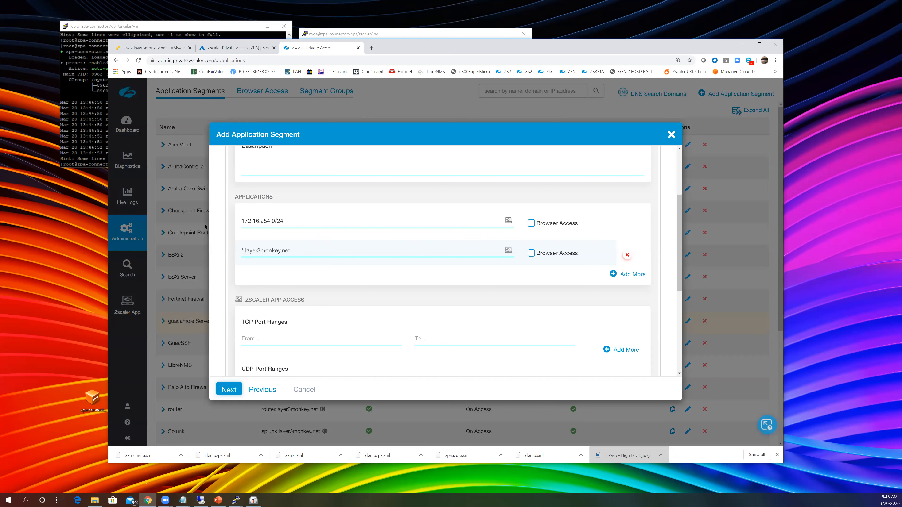
pyautogui.click(266, 334)
# Set both TCP and UDP port ranges to 1–65535
pyautogui.scroll(-1, 269, 318)
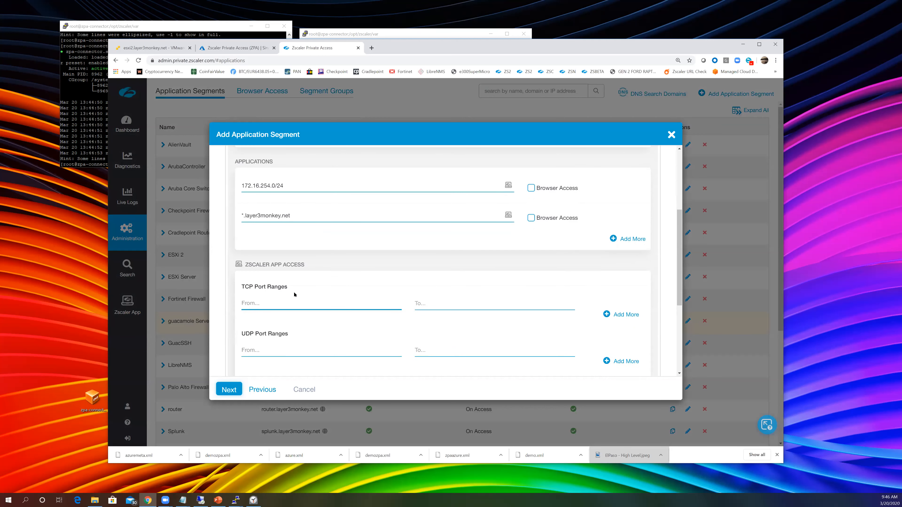
pyautogui.write('1')
pyautogui.press('Tab')
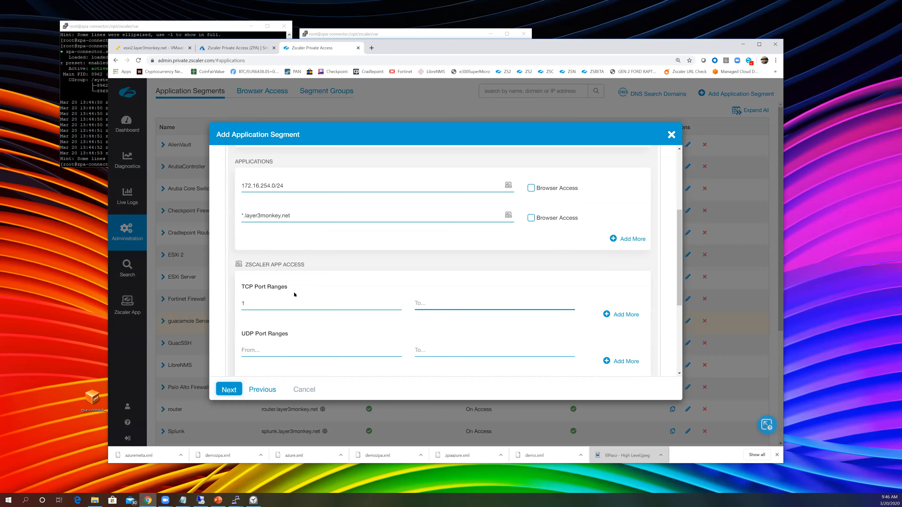
pyautogui.write('65535')
pyautogui.click(292, 348)
pyautogui.write('1')
pyautogui.press('Tab')
pyautogui.write('65535')
pyautogui.click(340, 262)
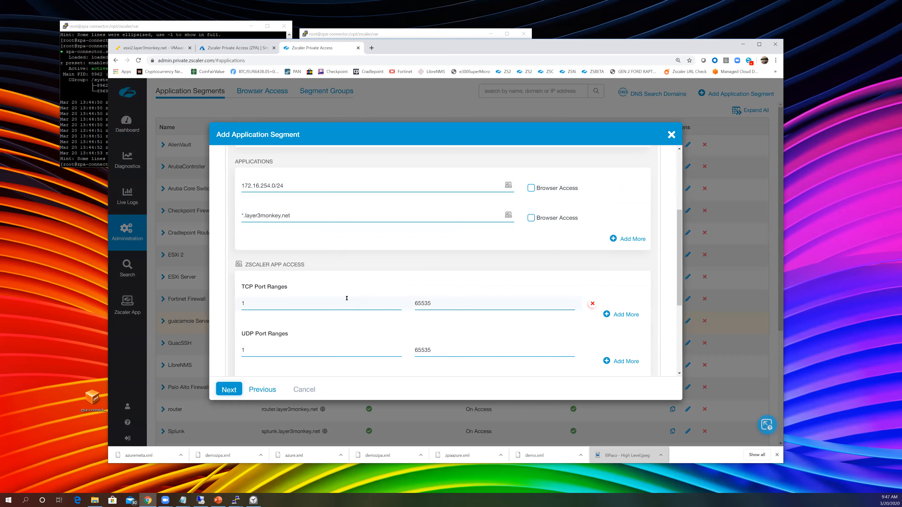
# Accept the DNS port 53 warning and create new segment group AllAccessPASS
pyautogui.scroll(-2, 346, 299)
pyautogui.scroll(2, 344, 300)
pyautogui.scroll(-4, 455, 308)
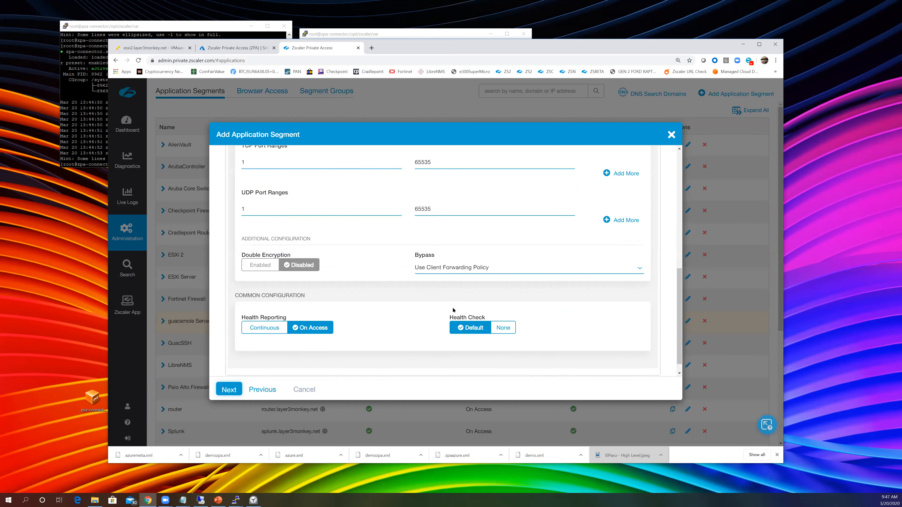
pyautogui.scroll(-1, 453, 310)
pyautogui.scroll(4, 453, 311)
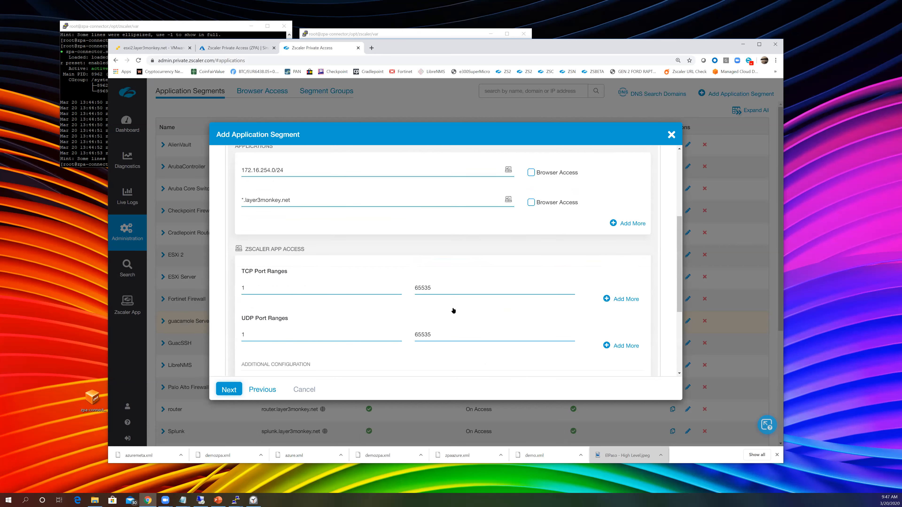
pyautogui.click(229, 389)
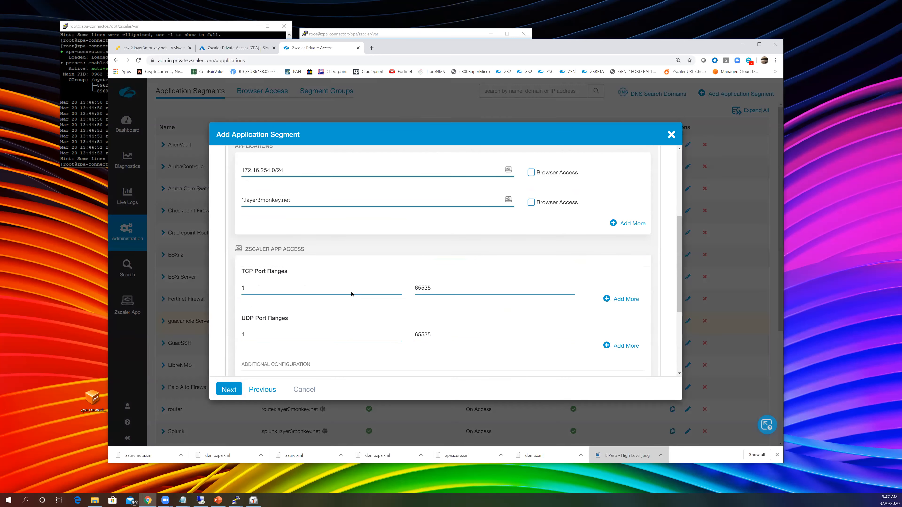
pyautogui.click(318, 181)
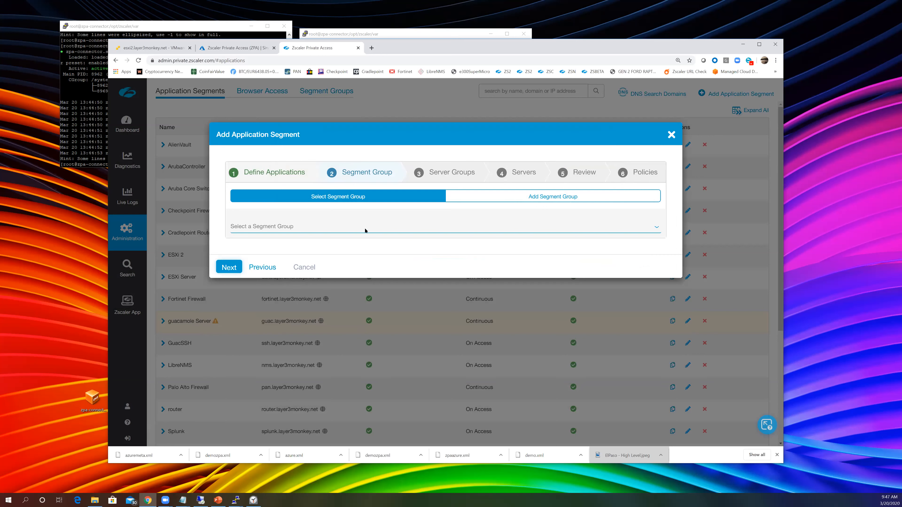
pyautogui.click(480, 198)
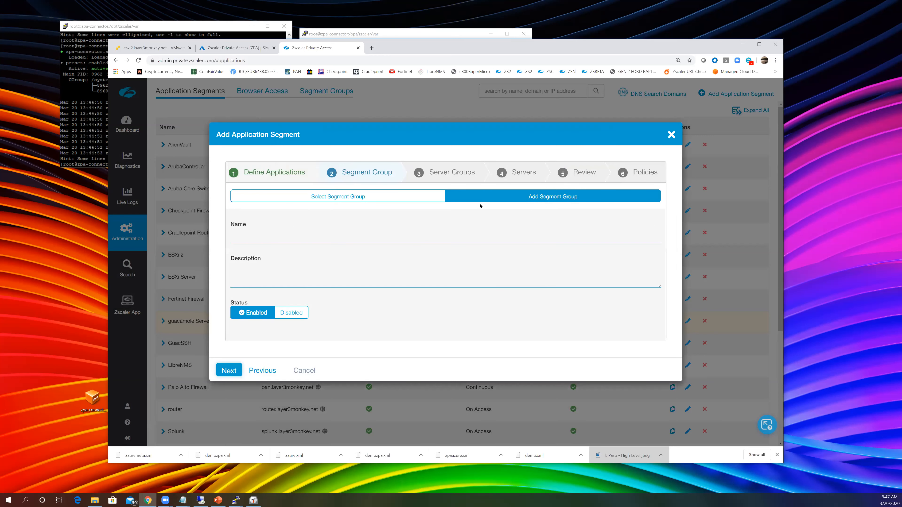
pyautogui.click(373, 239)
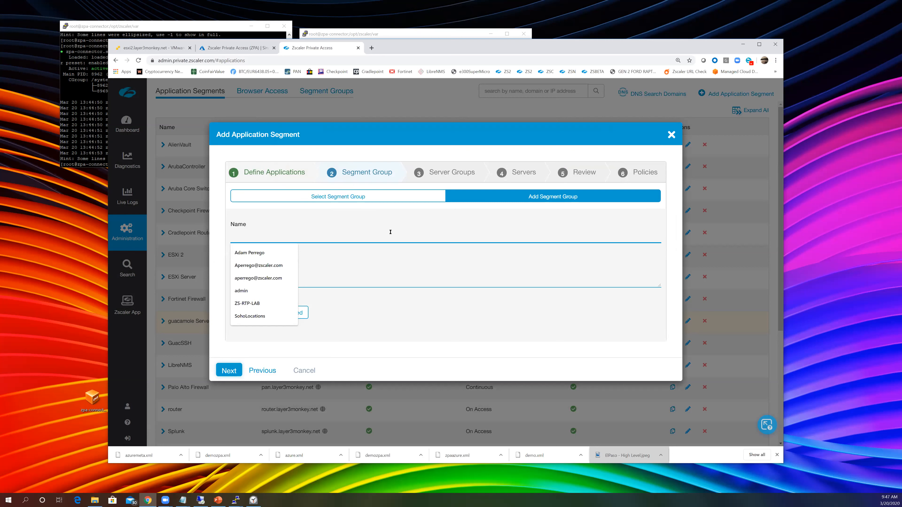
pyautogui.write('AllAccessPASS')
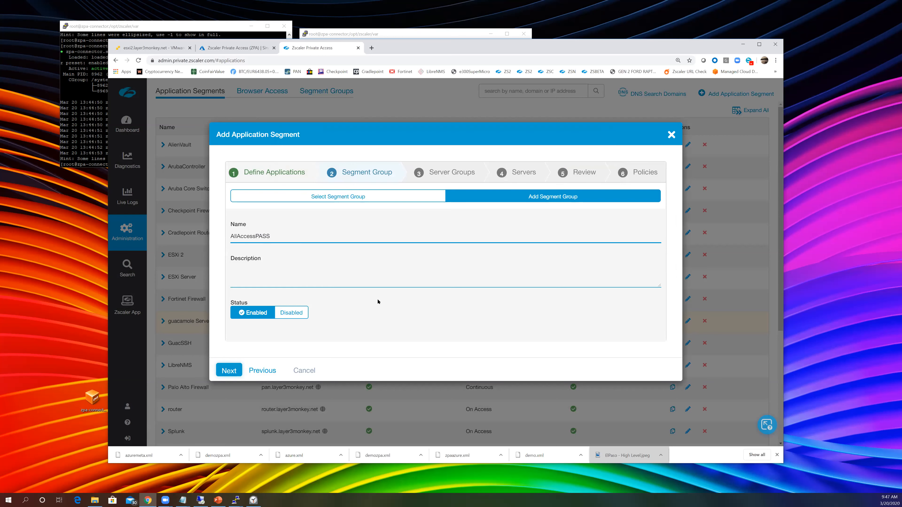
# Assign DemoServerGroup, save the segment, and open the AllowALL access policy rule
pyautogui.click(229, 370)
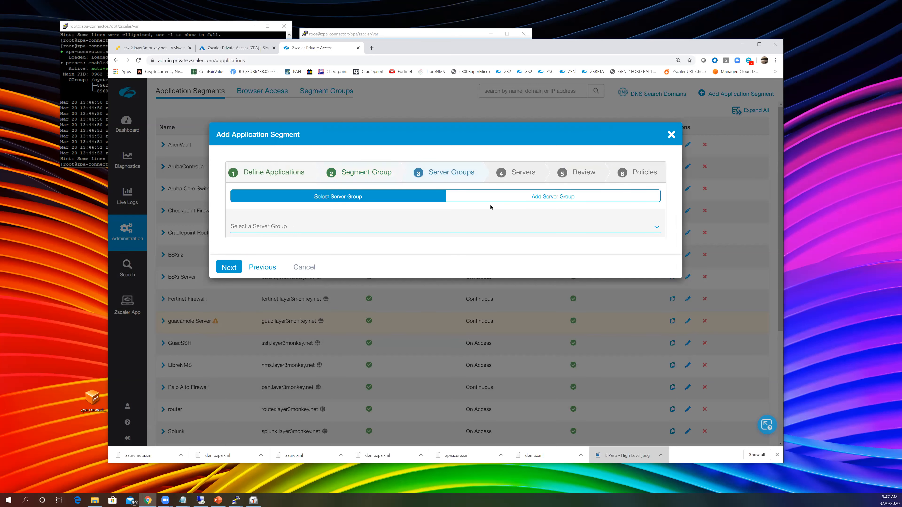
pyautogui.click(467, 222)
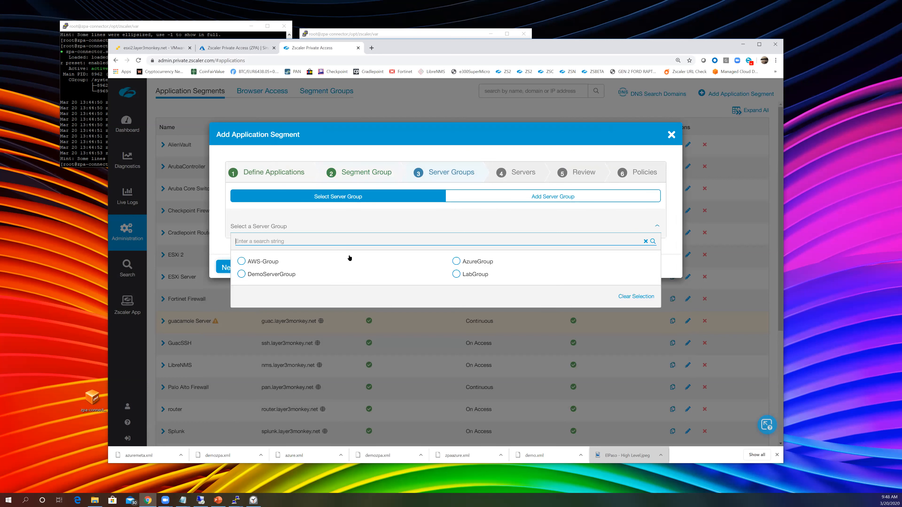
pyautogui.click(242, 275)
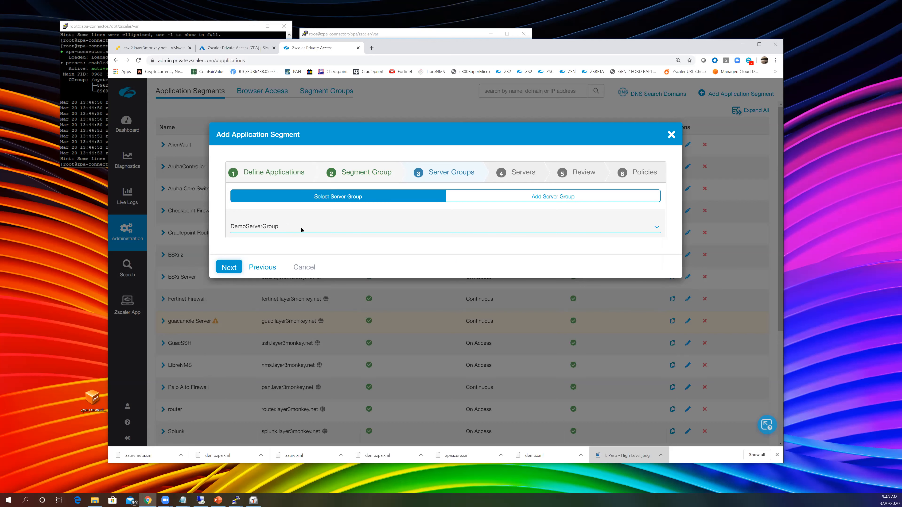
pyautogui.click(237, 273)
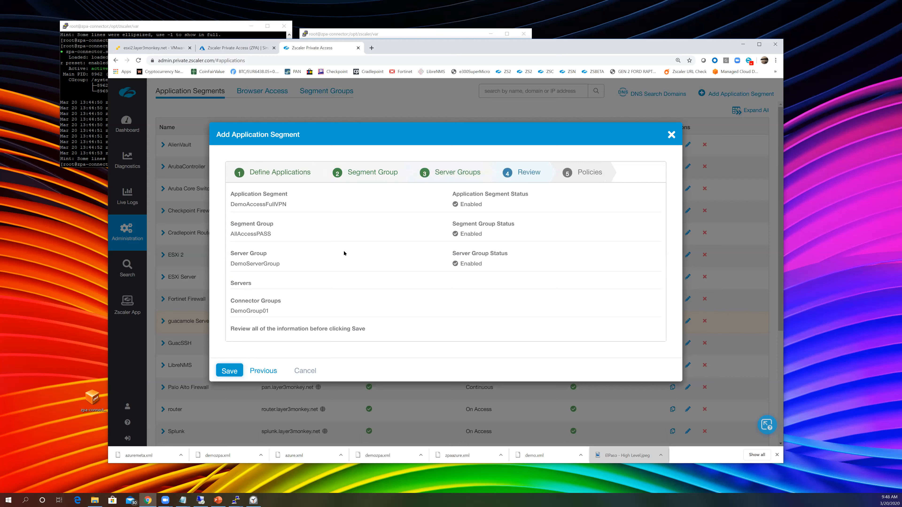
pyautogui.click(229, 372)
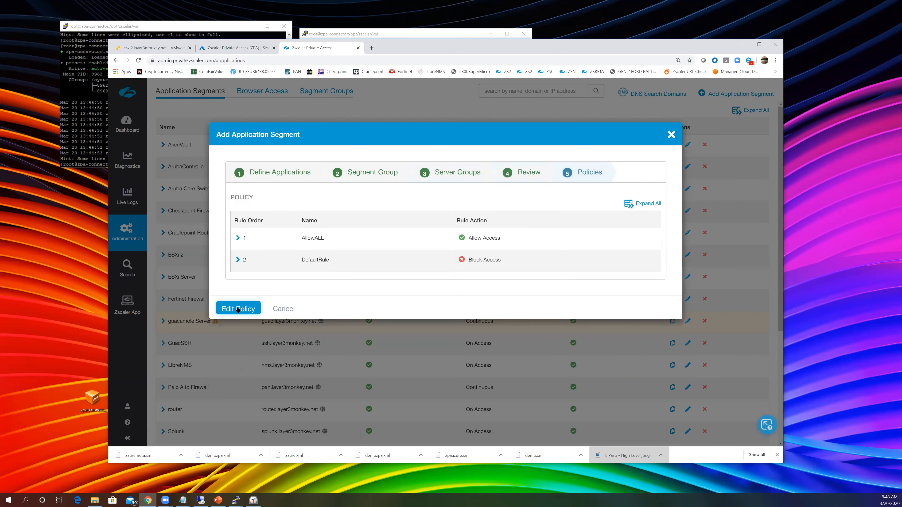
pyautogui.click(252, 310)
pyautogui.click(163, 145)
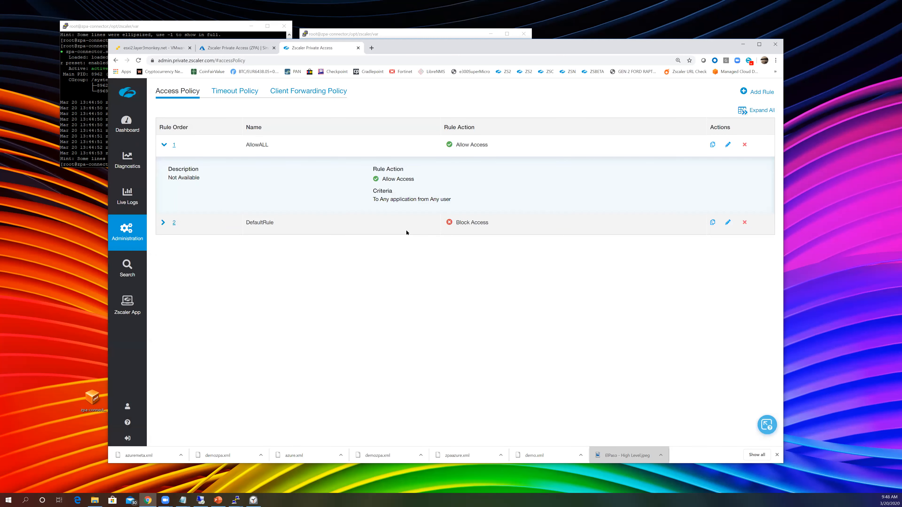
# Review and re-save the AllowALL rule unchanged, permitting any application for any user
pyautogui.click(728, 145)
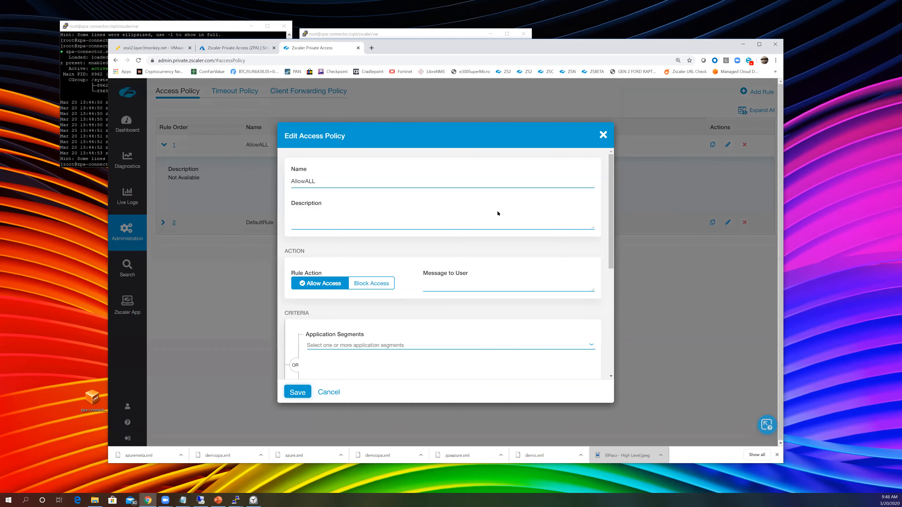
pyautogui.scroll(-5, 454, 246)
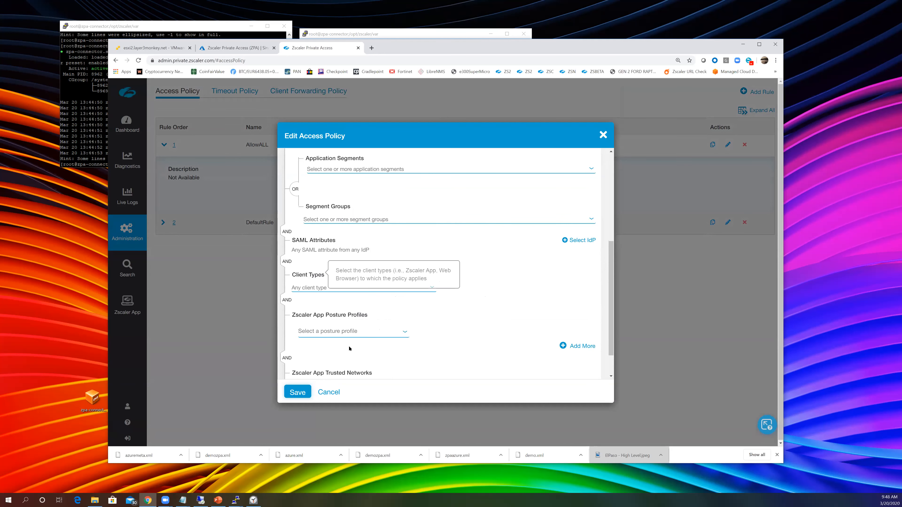
pyautogui.scroll(-1, 334, 348)
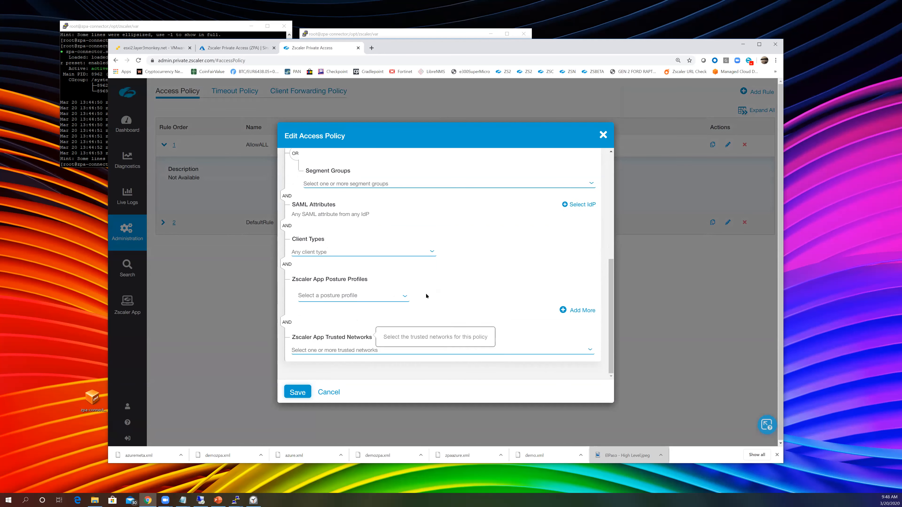
pyautogui.scroll(8, 426, 296)
pyautogui.scroll(-2, 427, 296)
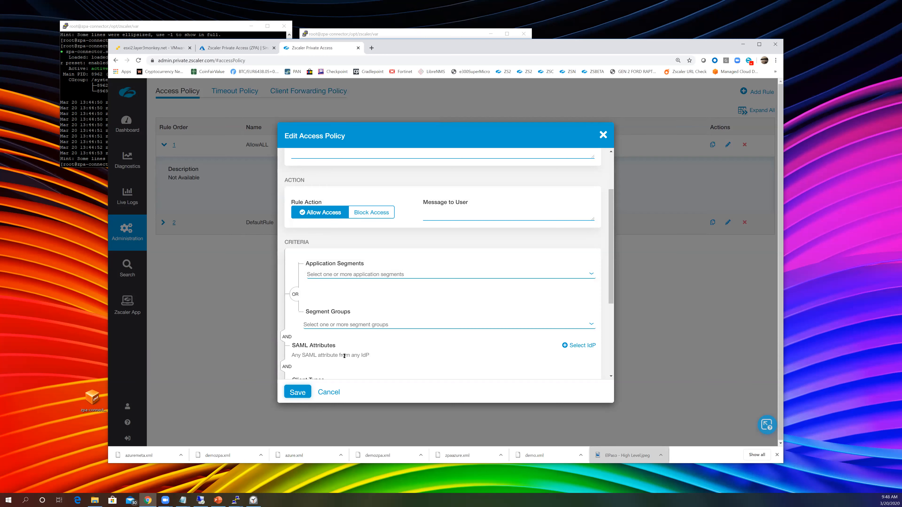
pyautogui.scroll(-2, 344, 355)
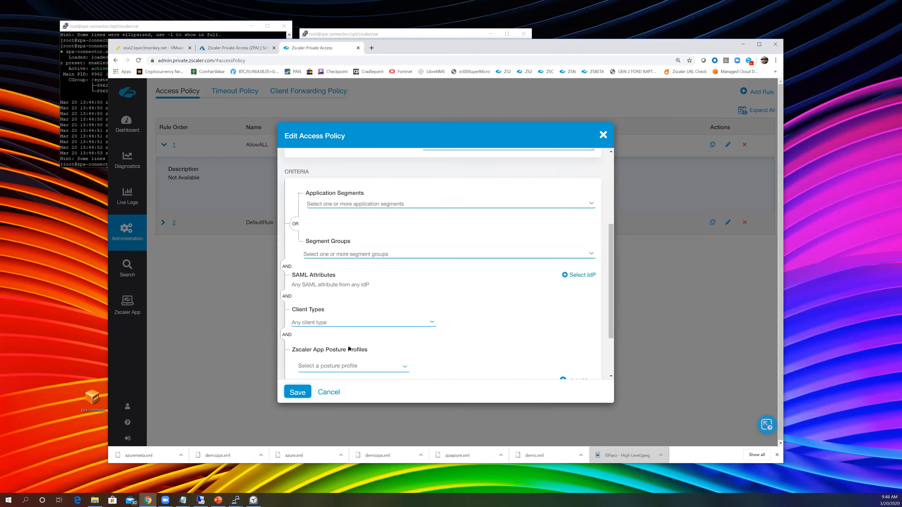
pyautogui.click(290, 395)
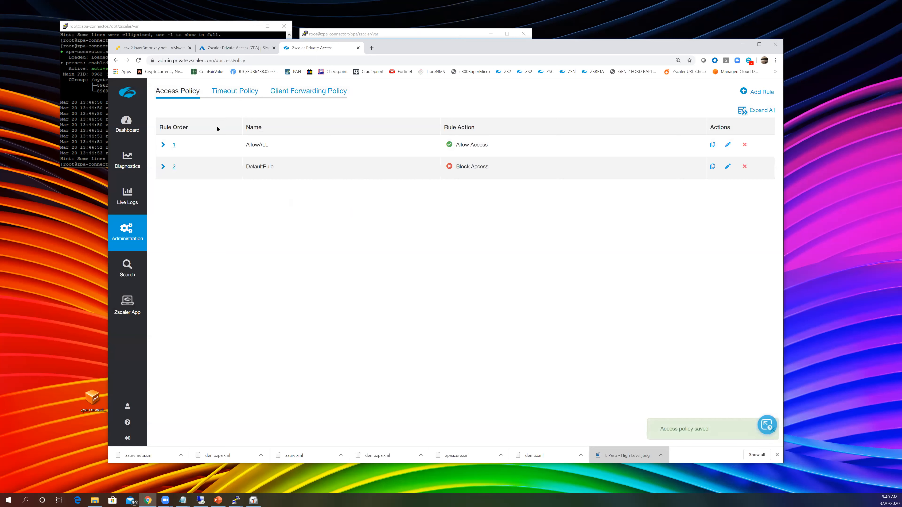
pyautogui.click(163, 144)
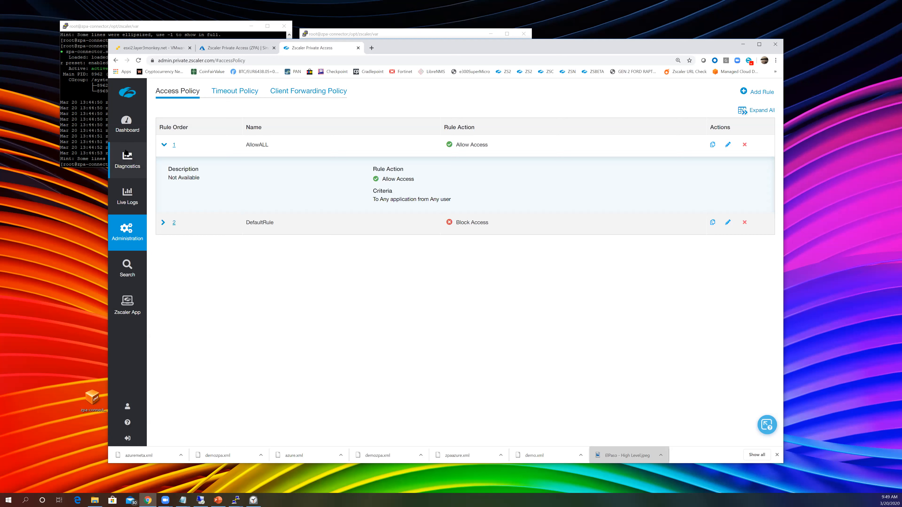
pyautogui.click(129, 198)
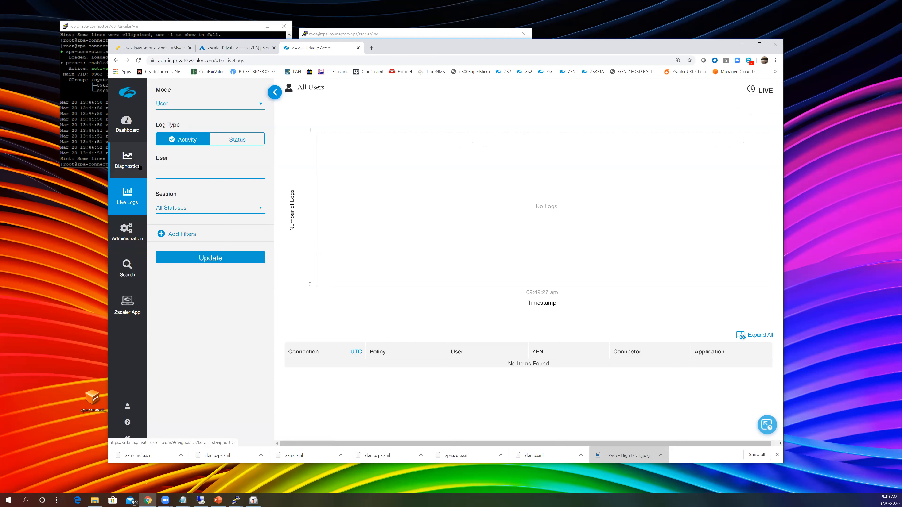
# Visit Diagnostics briefly, then return to Live Logs, which shows no logs yet
pyautogui.click(127, 160)
pyautogui.click(130, 206)
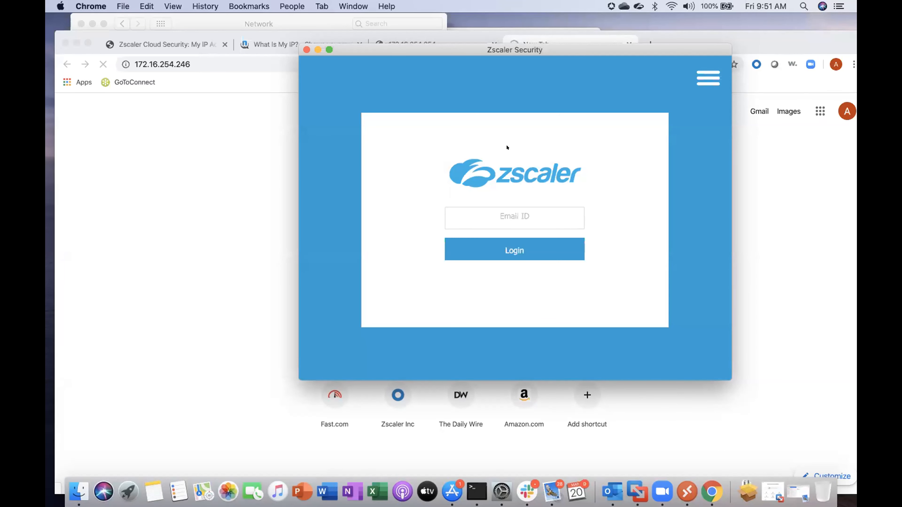
# Check the public IPv4 174.248.35.58 on What Is My IP, then bring up Terminal
pyautogui.click(273, 158)
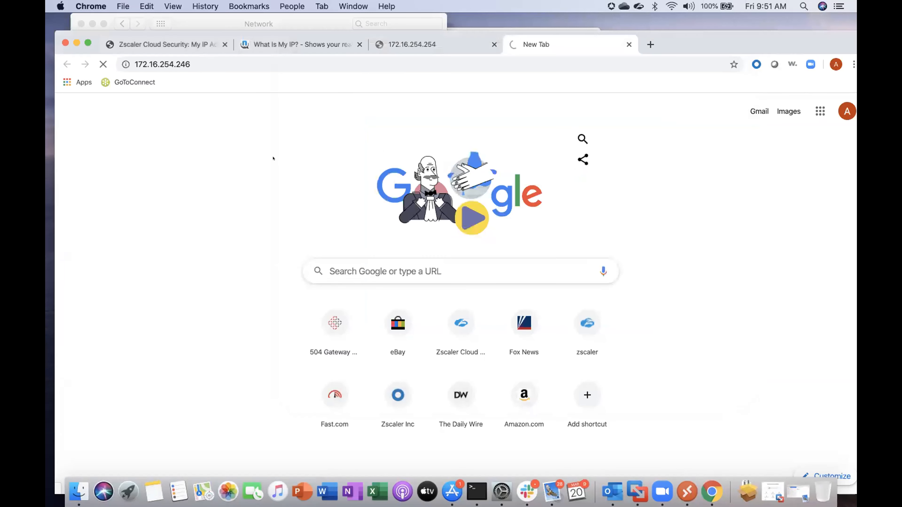
pyautogui.click(193, 47)
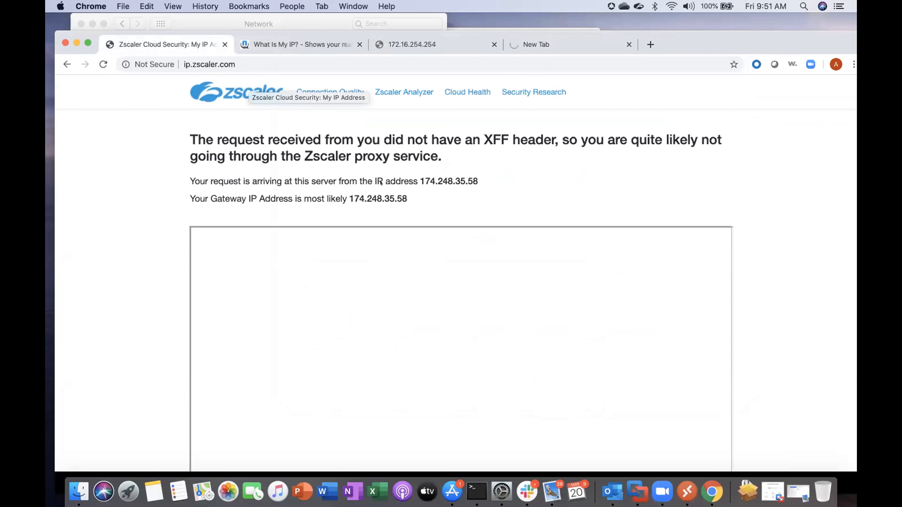
pyautogui.moveTo(408, 199); pyautogui.dragTo(352, 194)
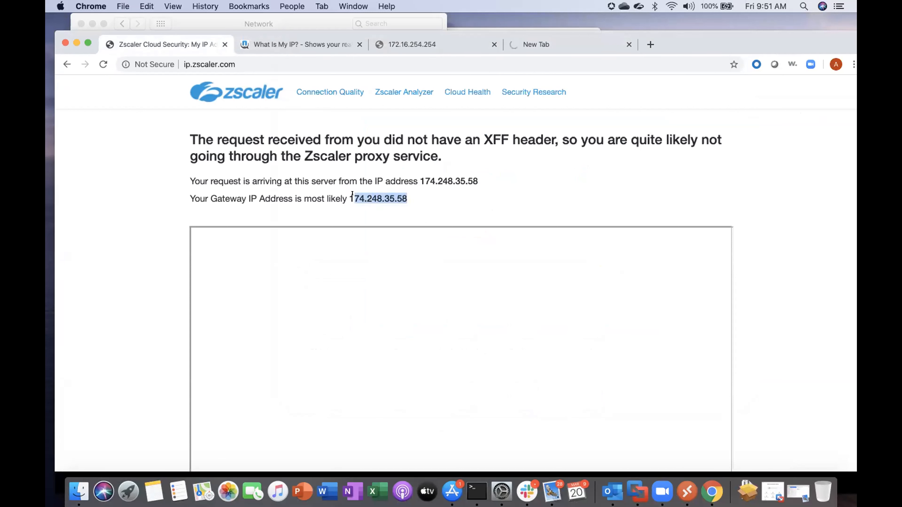
pyautogui.click(327, 41)
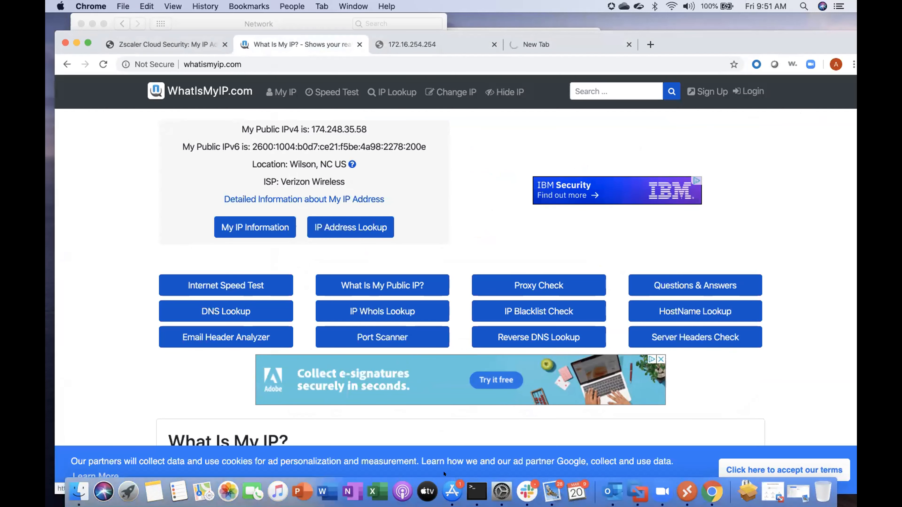
pyautogui.click(469, 482)
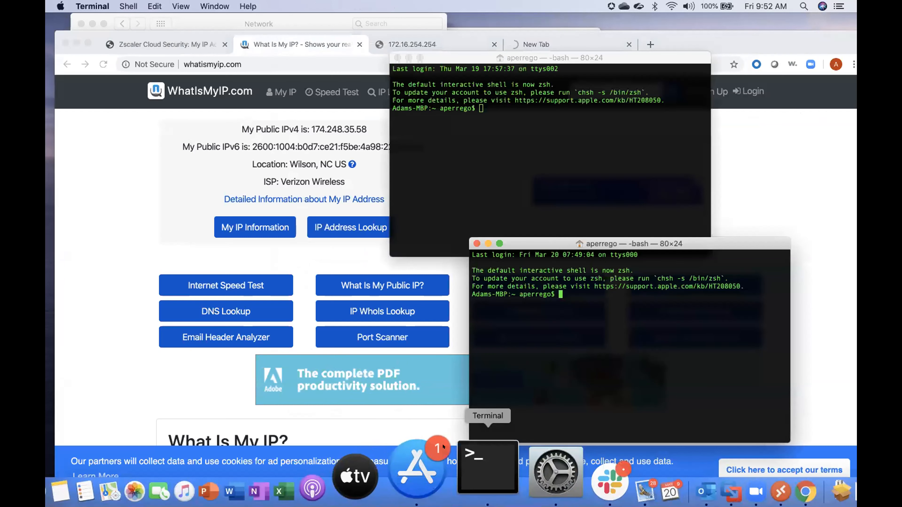
# Run ssh 172.16.254.254 in the other Terminal window, then open the Zscaler menu-bar menu
pyautogui.write('ssh 27.')
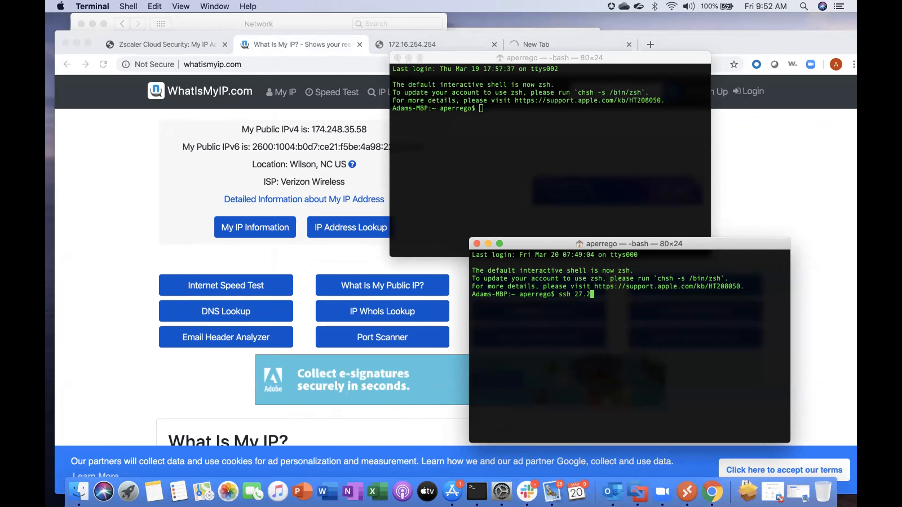
pyautogui.press('BackSpace')
pyautogui.write('273.27')
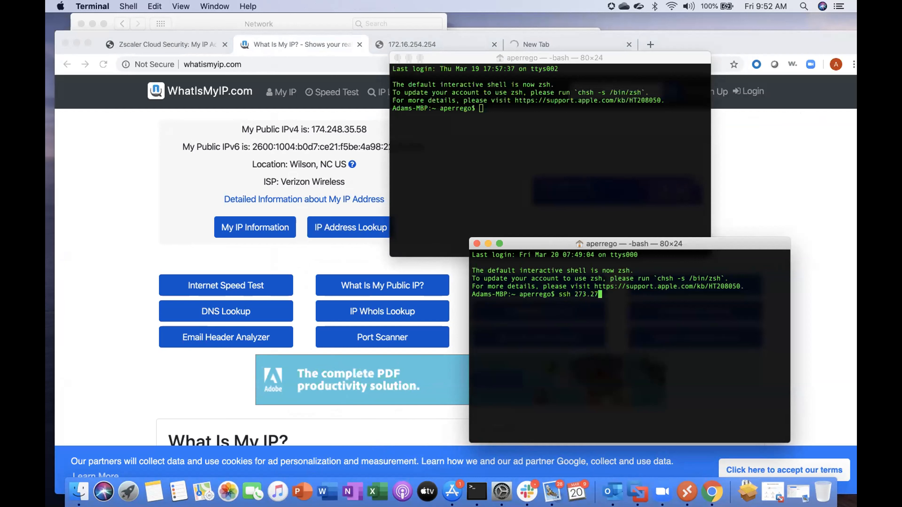
pyautogui.press('super+grave')
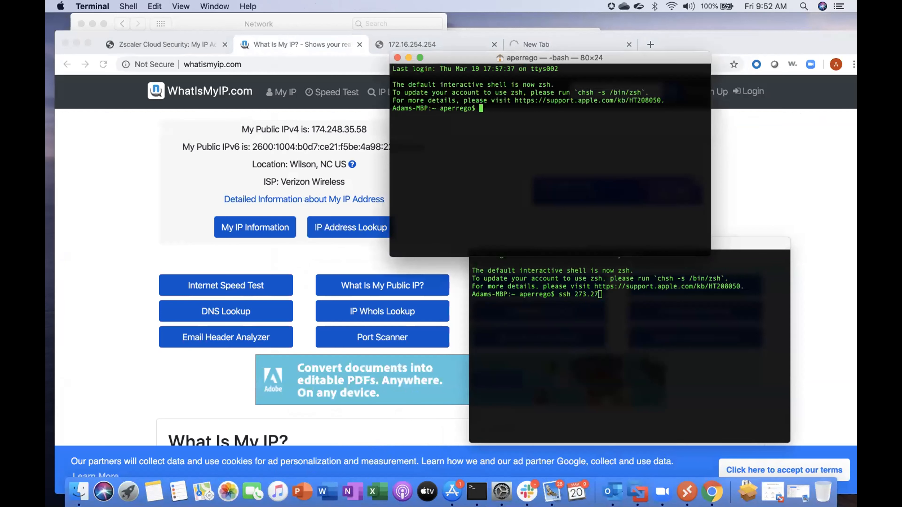
pyautogui.write('ss')
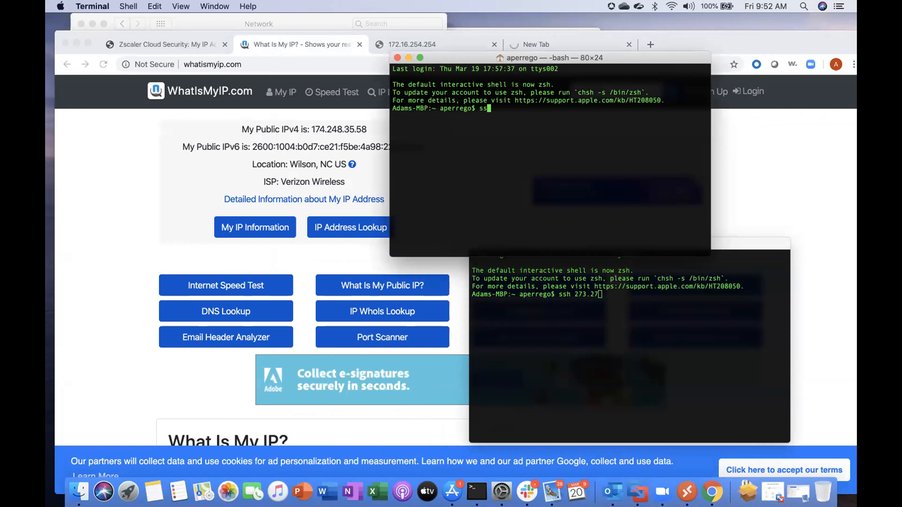
pyautogui.write('h 172')
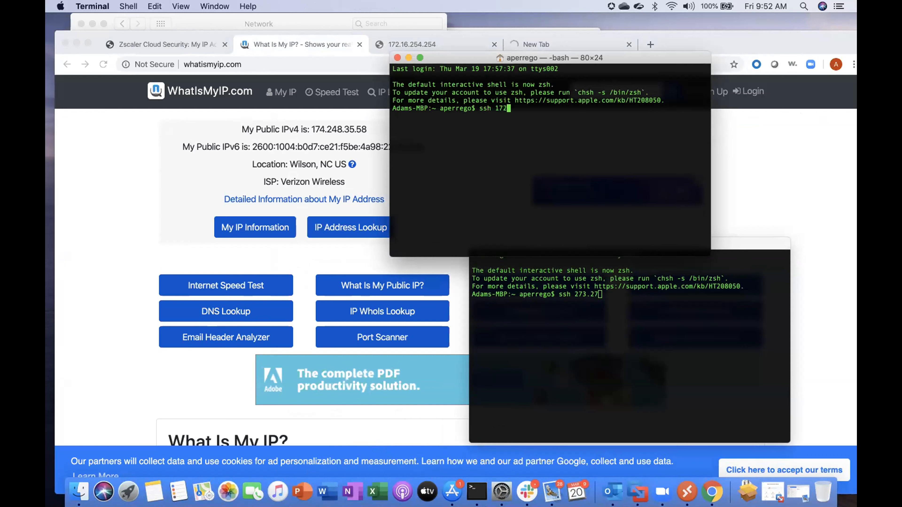
pyautogui.write('.16.254.254')
pyautogui.press('Return')
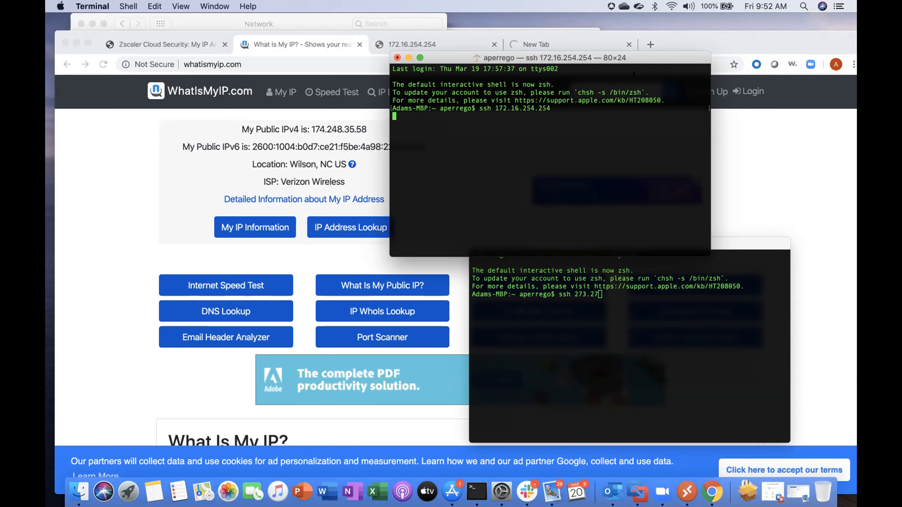
pyautogui.click(636, 6)
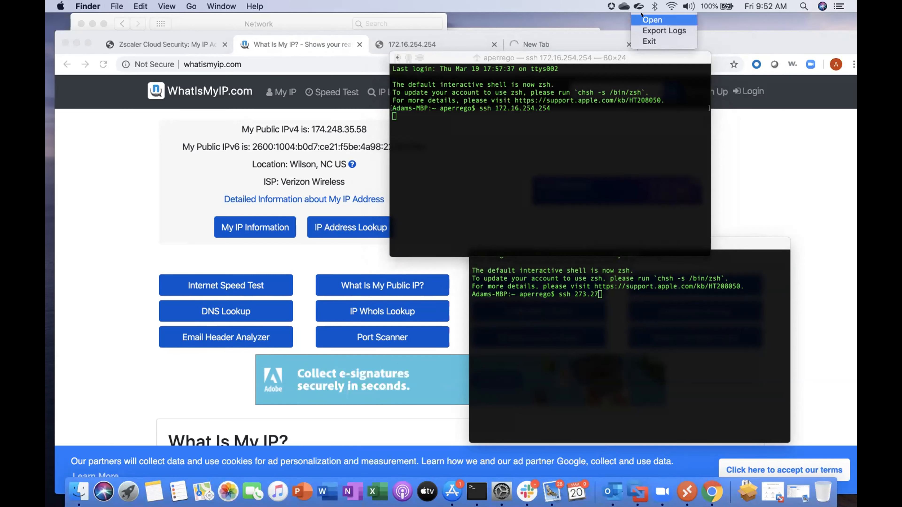
# Open the Zscaler sign-in window and submit the work e-mail address
pyautogui.click(651, 20)
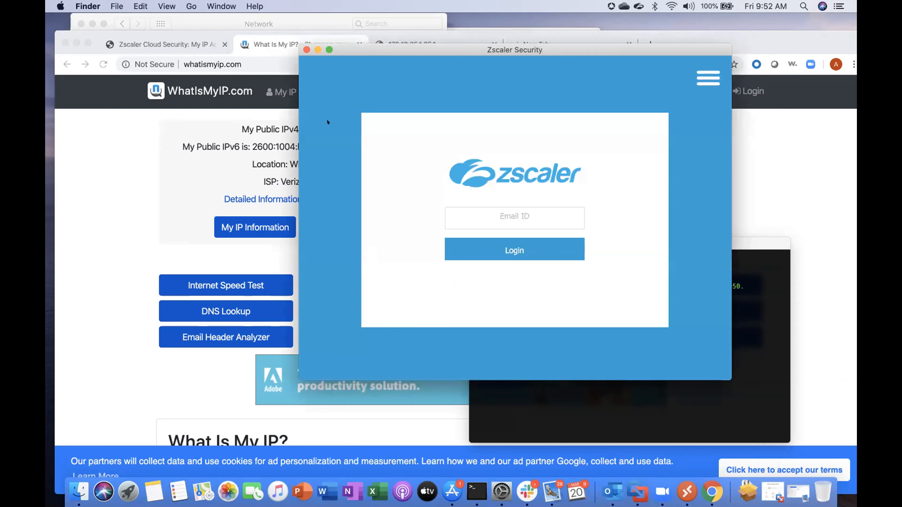
pyautogui.click(455, 210)
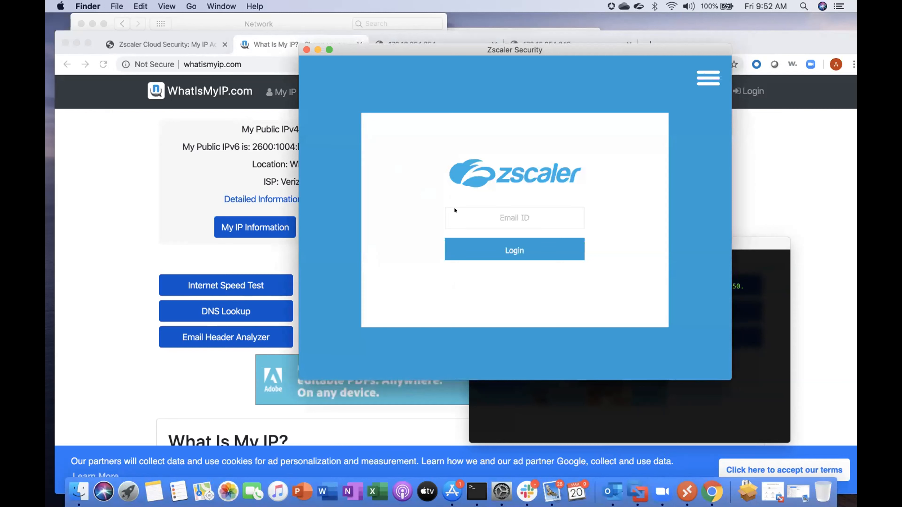
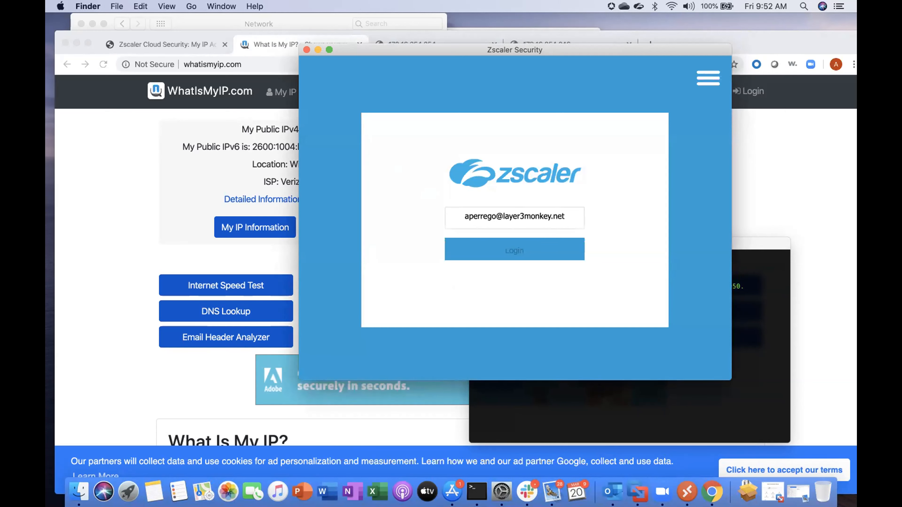
pyautogui.press('Return')
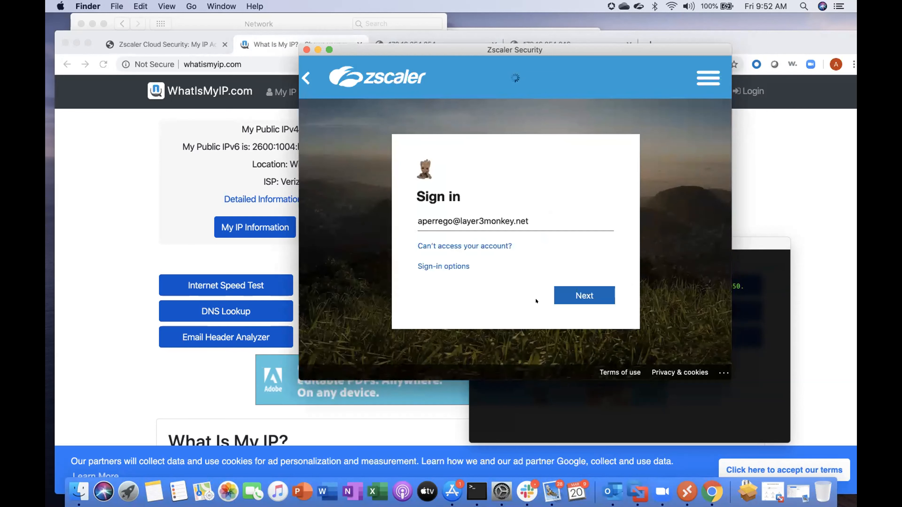
# Enter the account password, decline staying signed in, and reopen the Zscaler status window
pyautogui.click(562, 300)
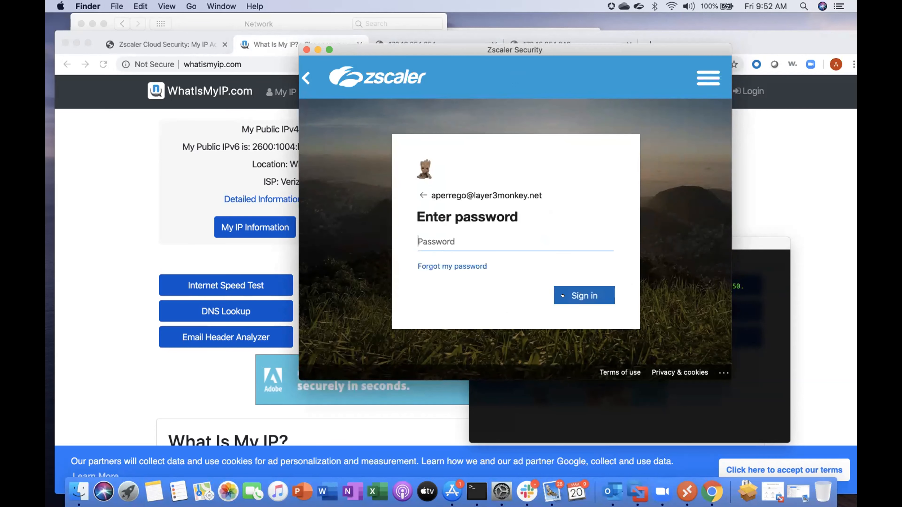
pyautogui.write('•••••••••')
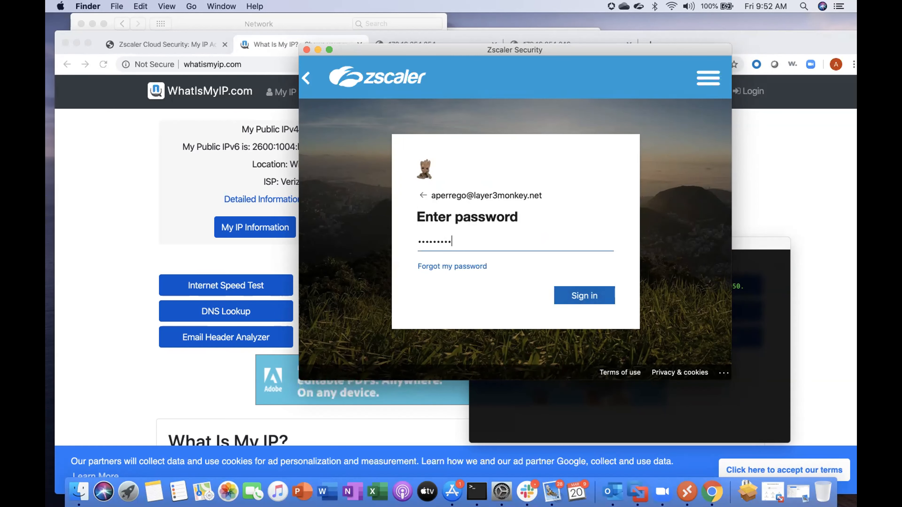
pyautogui.press('Return')
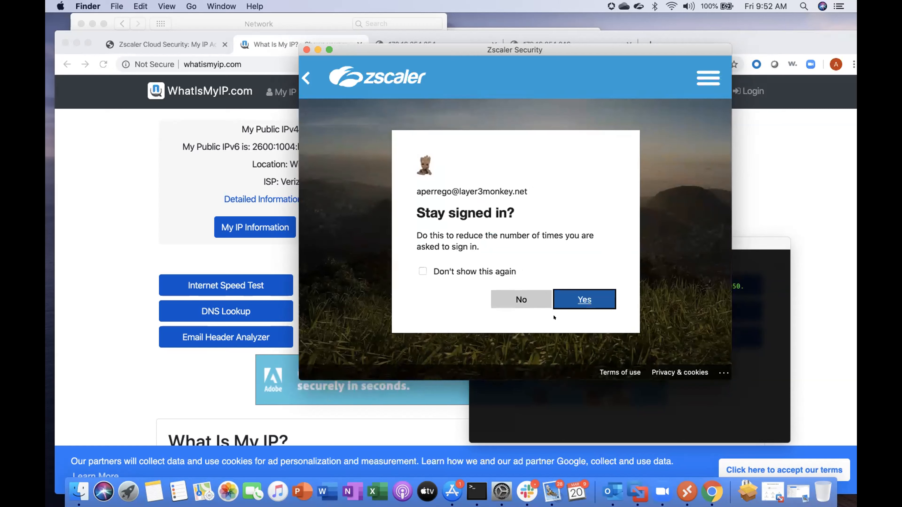
pyautogui.click(537, 300)
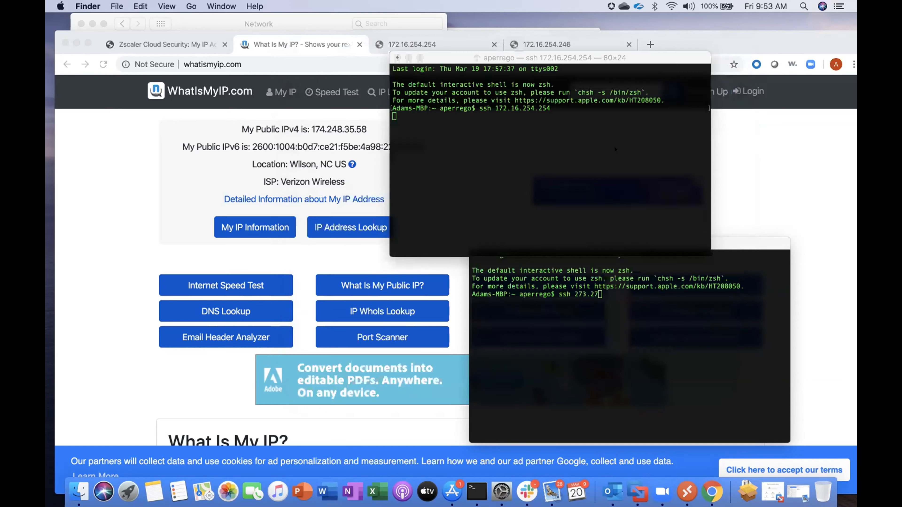
pyautogui.click(639, 7)
pyautogui.click(645, 20)
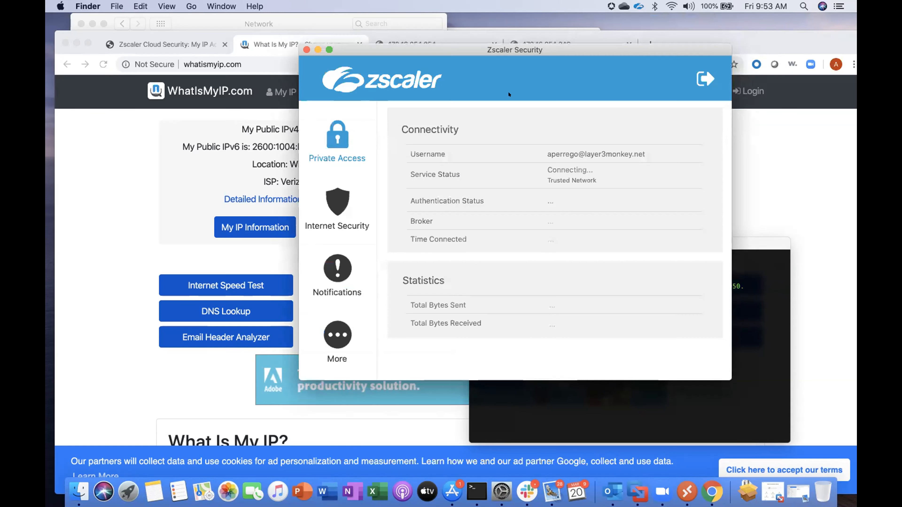
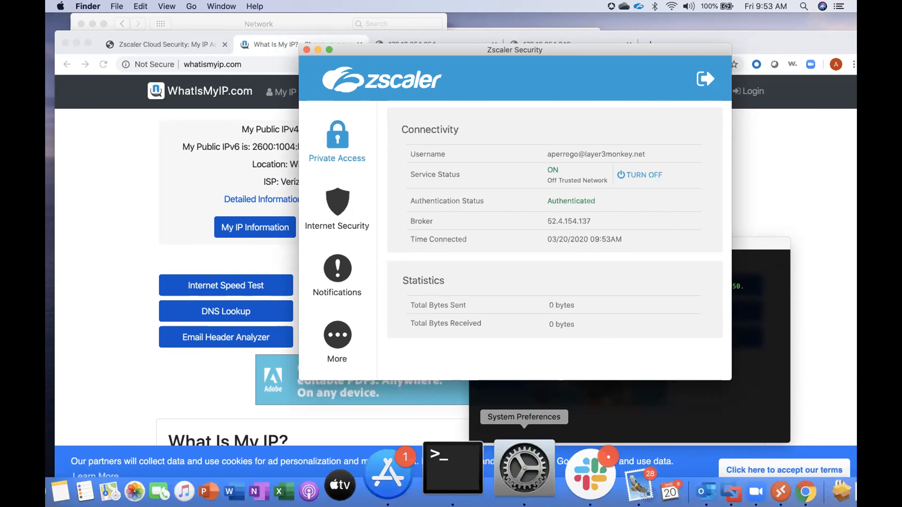
# Rerun ssh 172.16.254.254 in Terminal and sign in to the Aruba switch
pyautogui.click(464, 467)
pyautogui.press('Up')
pyautogui.press('Return')
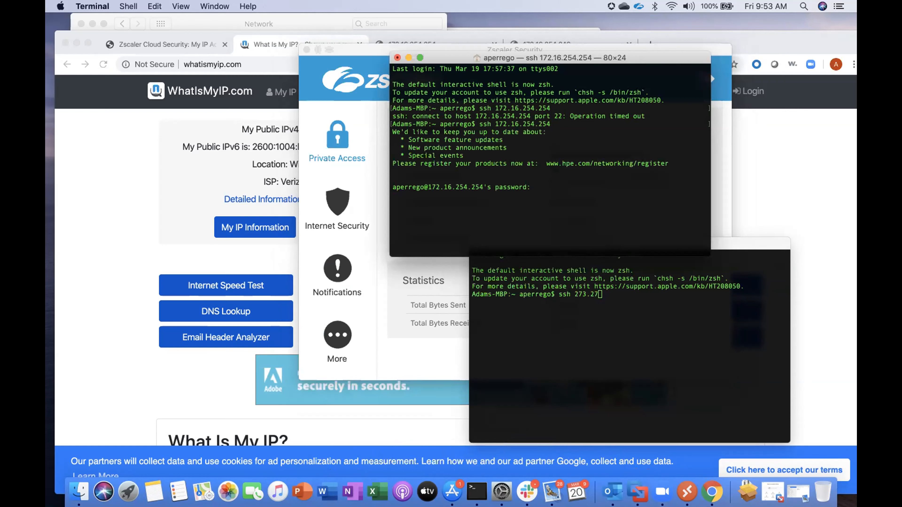
pyautogui.press('Return')
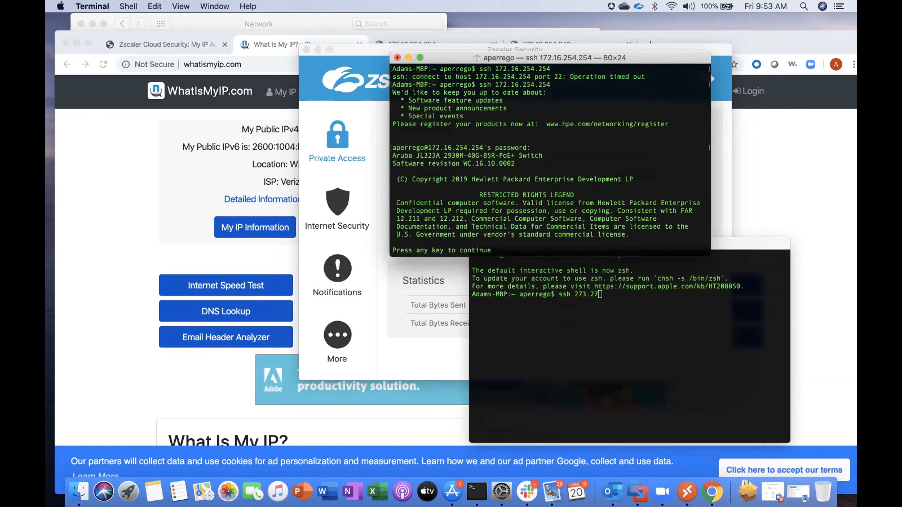
pyautogui.press('Return')
pyautogui.press('Return')
pyautogui.press('Return')
# Display the switch's running configuration with 'sh run', then return to Chrome
pyautogui.write('ash run')
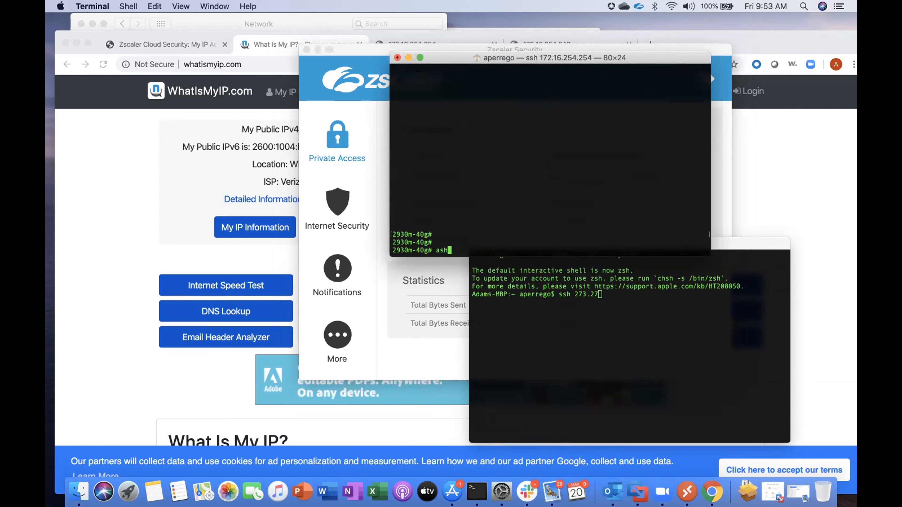
pyautogui.press('Return')
pyautogui.write('sh run')
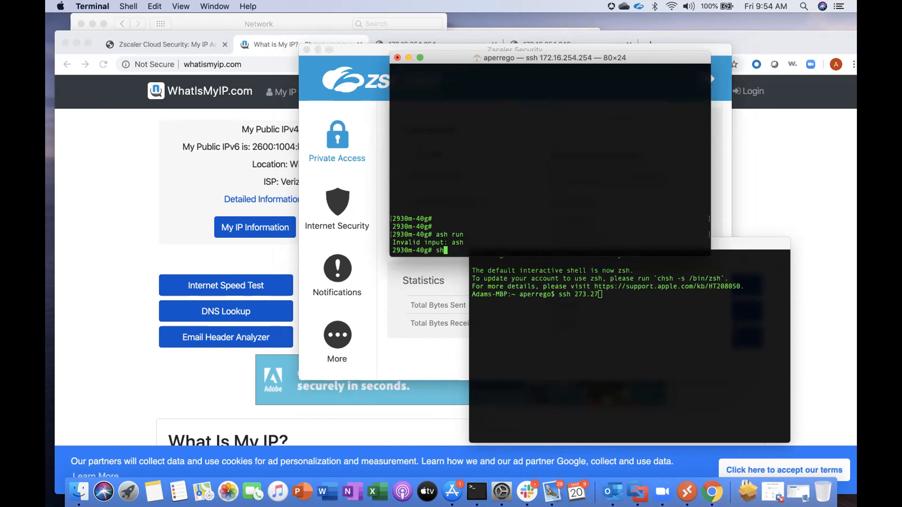
pyautogui.press('Return')
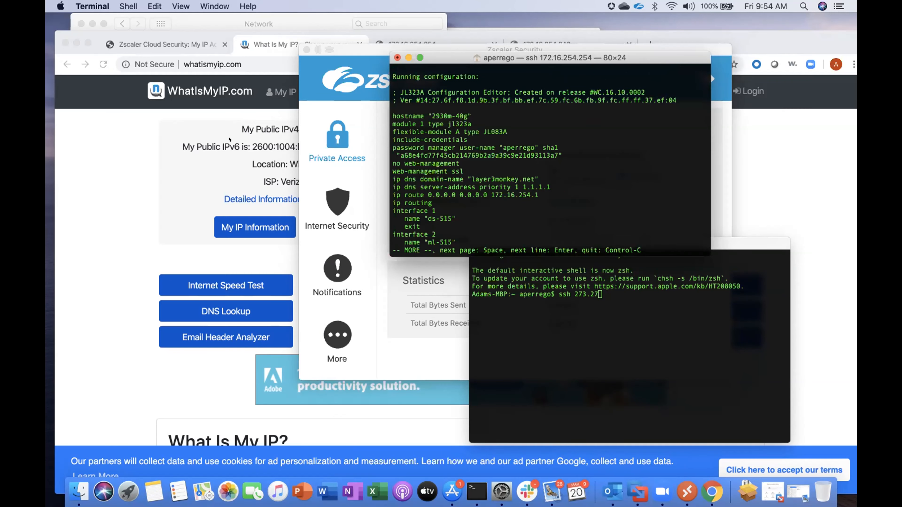
pyautogui.press('super+Tab')
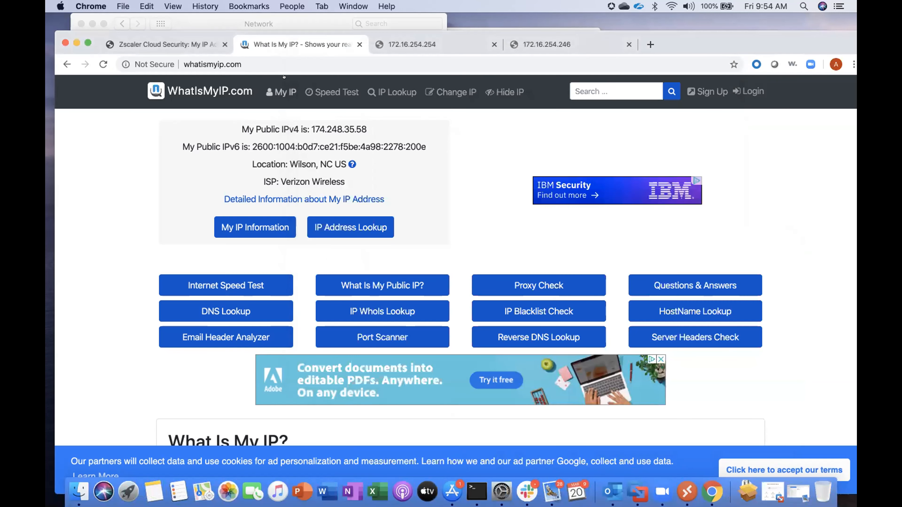
# Reload WhatIsMyIP, compare it with the Zscaler IP check, and open the 172.16.254.254 tab
pyautogui.click(274, 65)
pyautogui.press('Return')
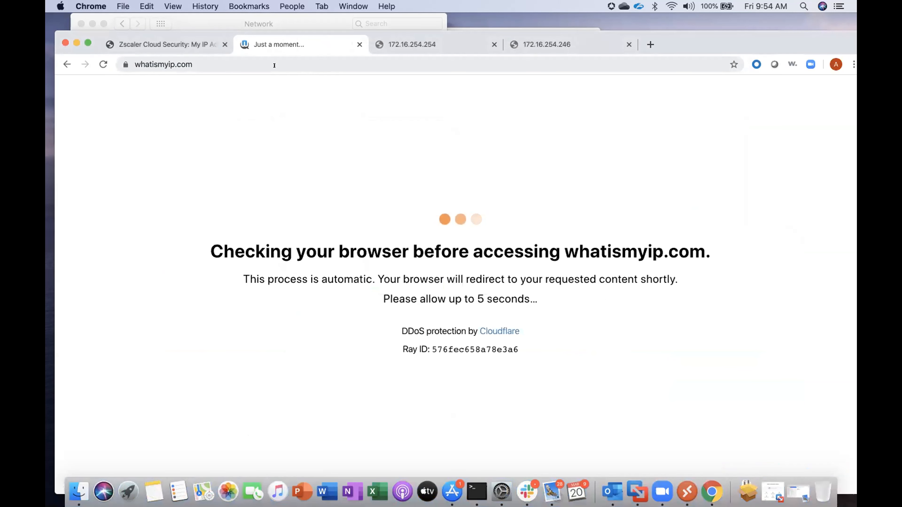
pyautogui.click(184, 49)
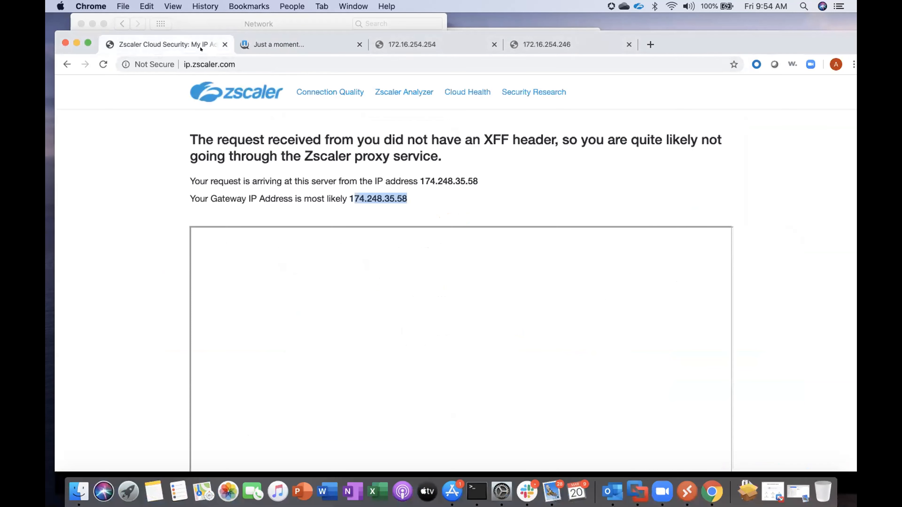
pyautogui.click(272, 48)
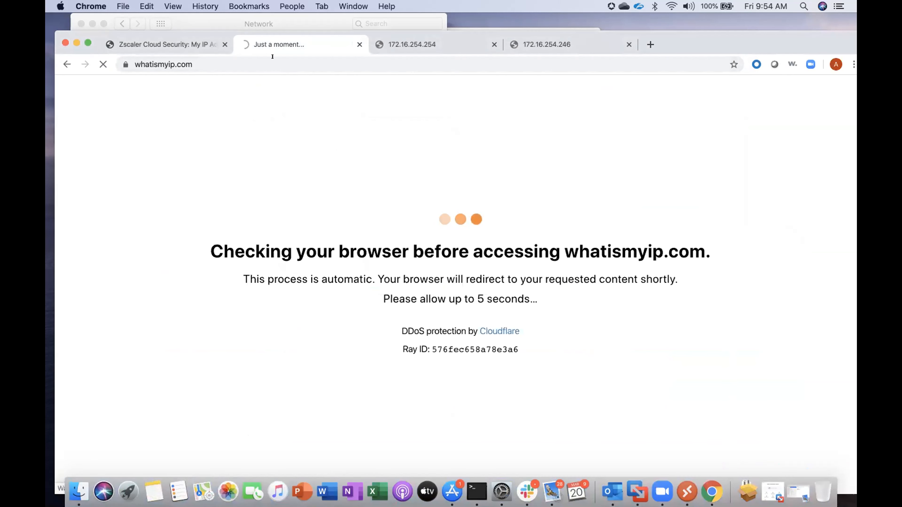
pyautogui.click(145, 41)
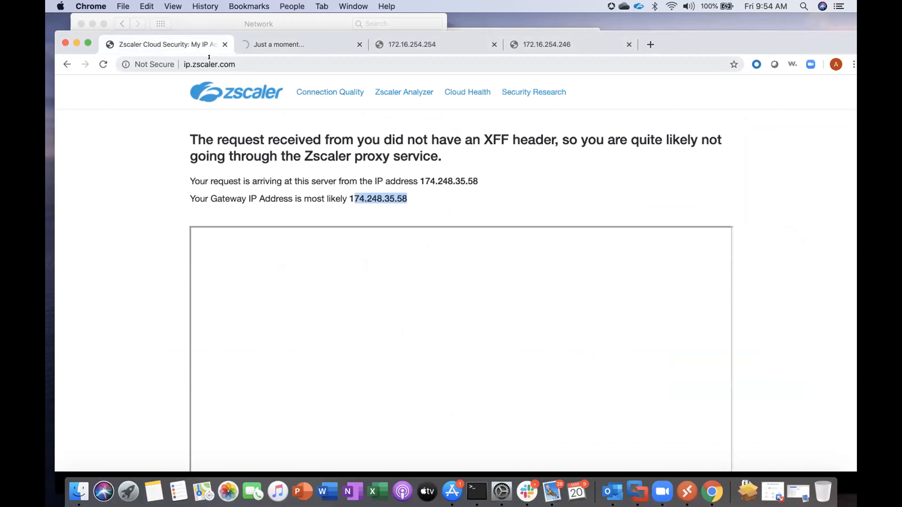
pyautogui.click(408, 47)
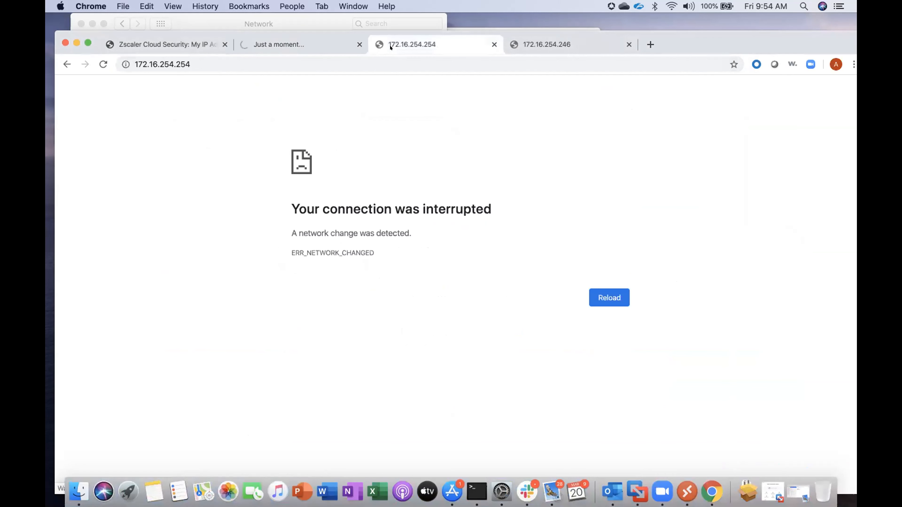
pyautogui.click(399, 57)
pyautogui.press('Return')
pyautogui.click(399, 57)
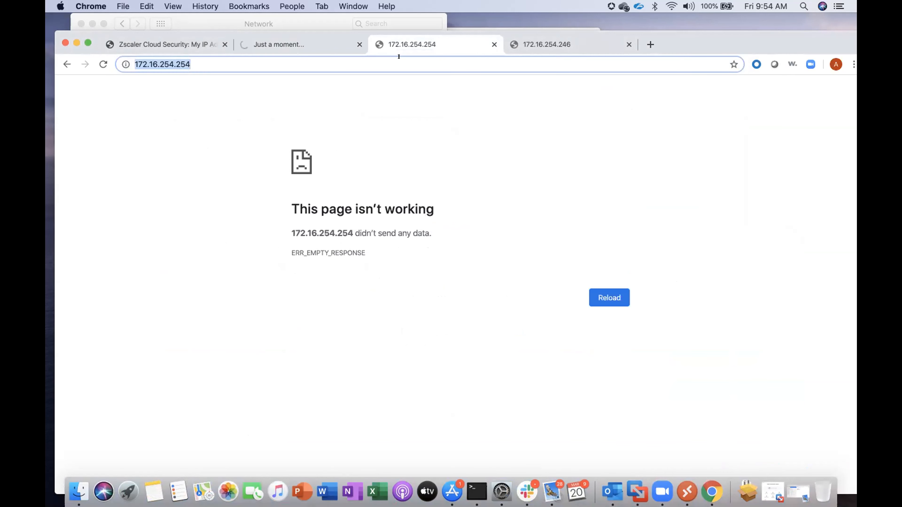
pyautogui.press('BackSpace')
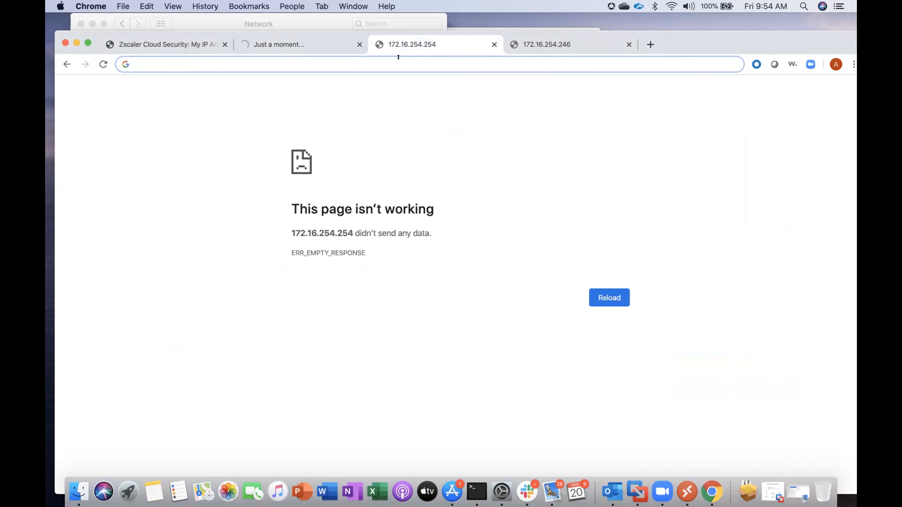
pyautogui.write('https://172')
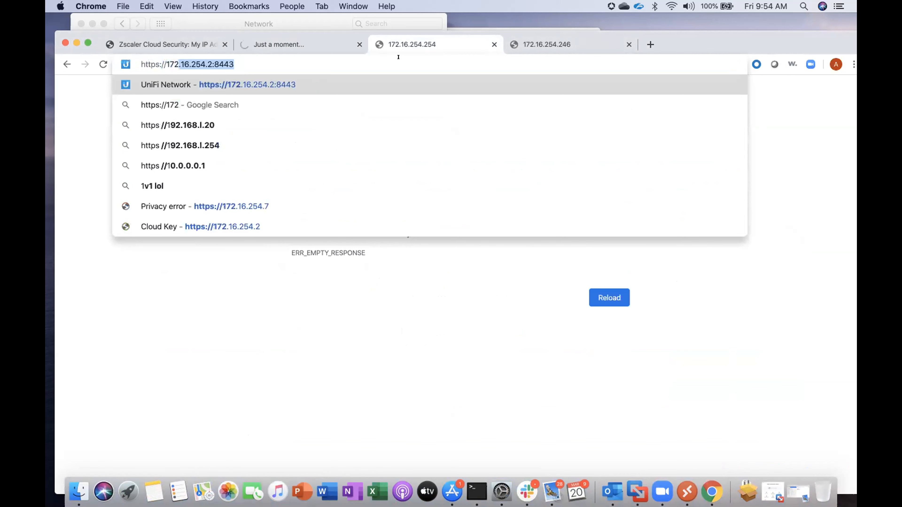
pyautogui.write('.16.254.2:')
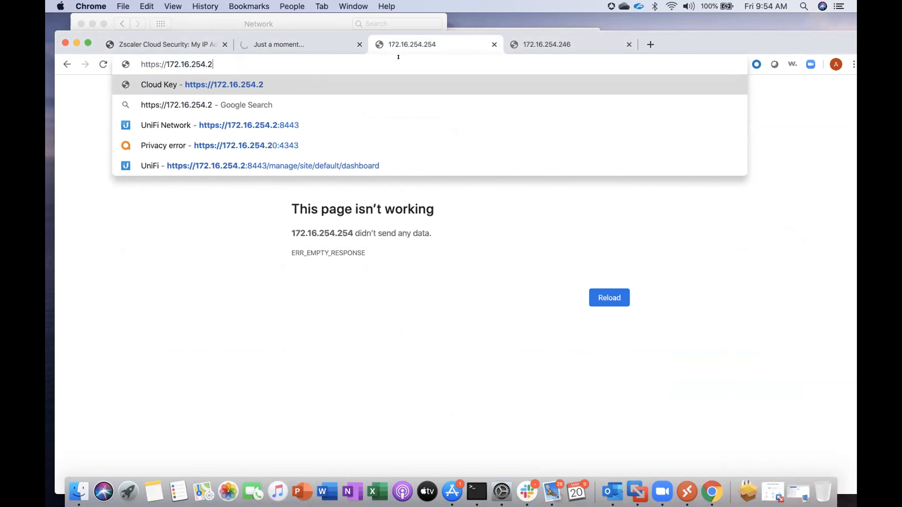
pyautogui.press('BackSpace')
pyautogui.write('54')
pyautogui.press('Return')
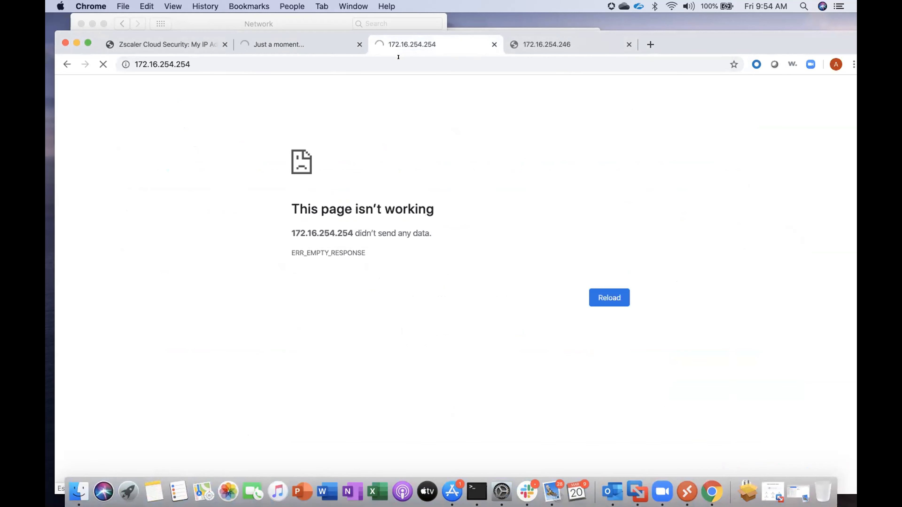
# Proceed past the certificate warning to the switch, then bring up the Network settings
pyautogui.click(398, 57)
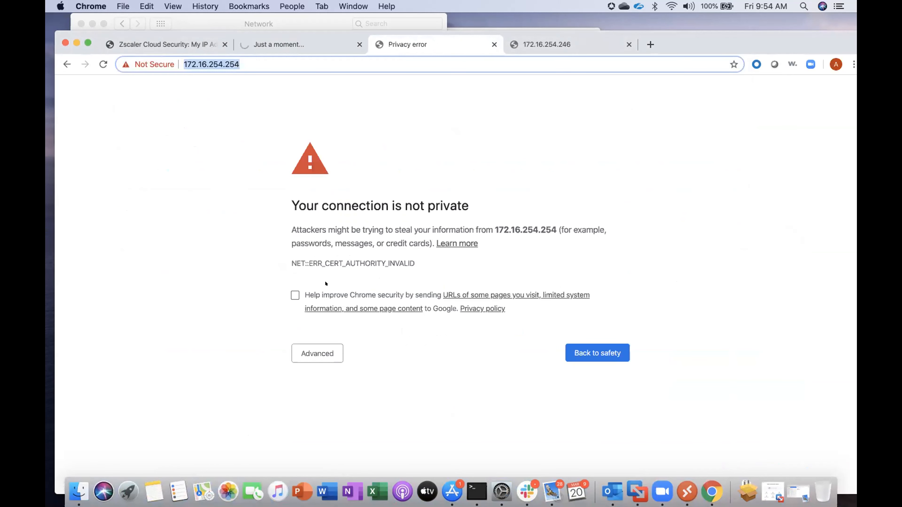
pyautogui.click(320, 346)
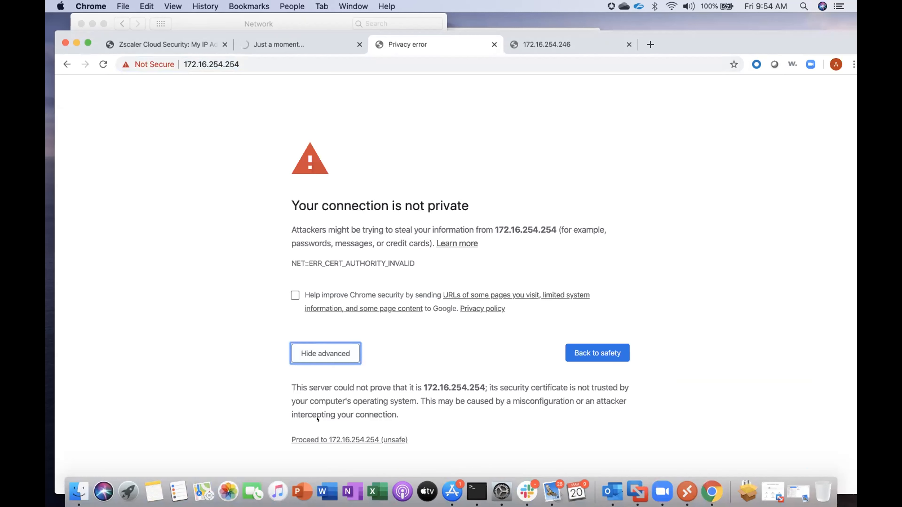
pyautogui.click(319, 440)
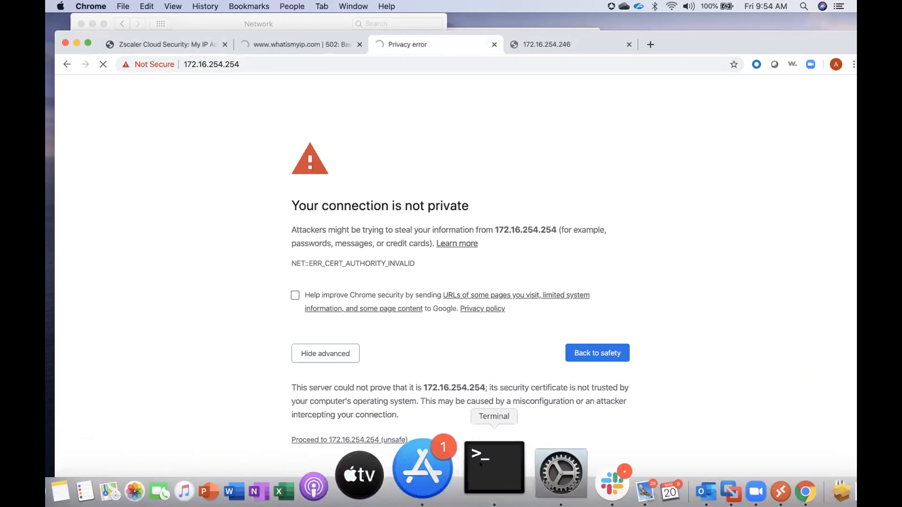
pyautogui.click(513, 468)
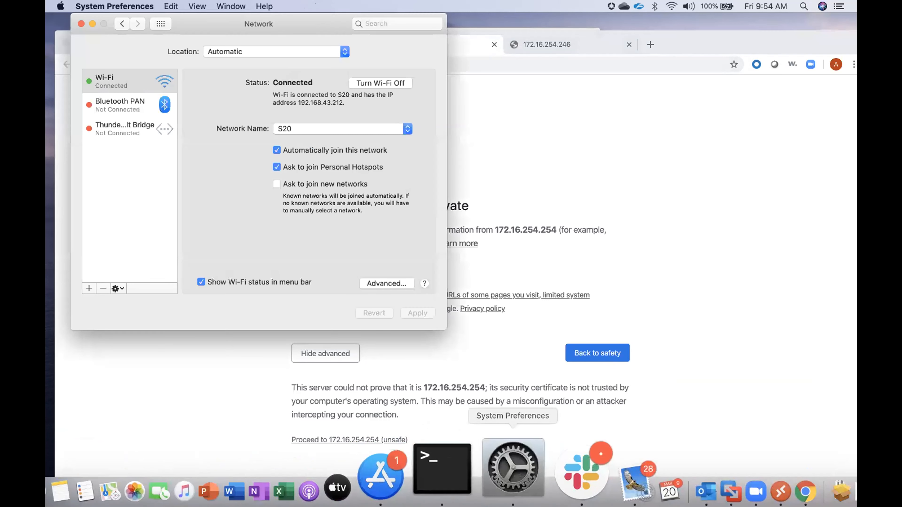
# In Finder, connect to the server at cifs://172.16.254.9
pyautogui.click(88, 469)
pyautogui.click(191, 6)
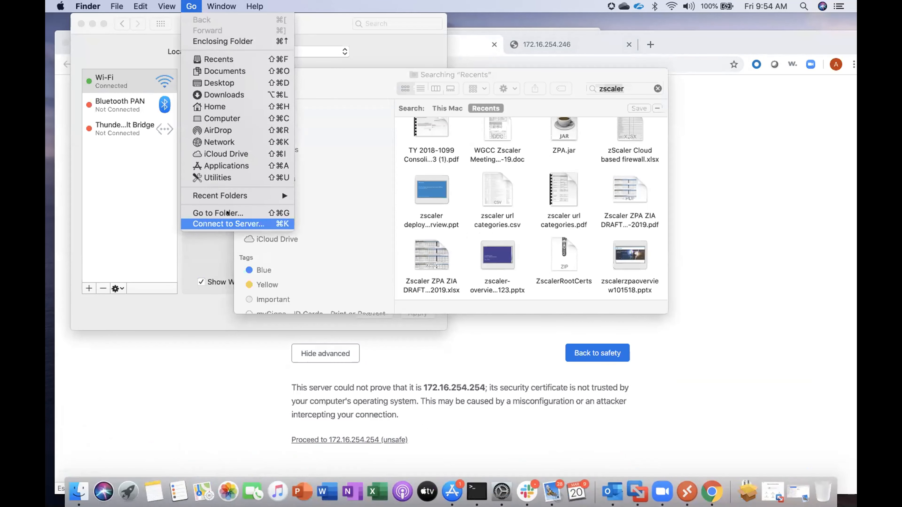
pyautogui.click(227, 218)
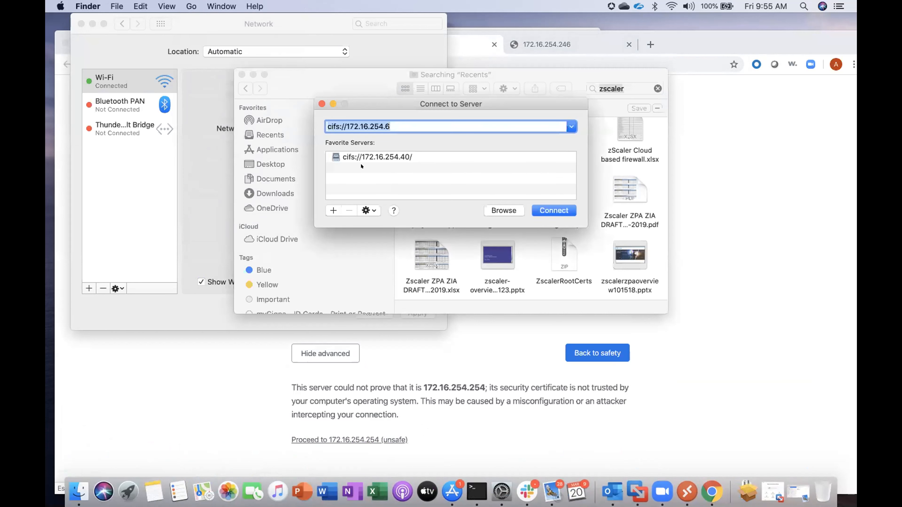
pyautogui.press('Right')
pyautogui.press('BackSpace')
pyautogui.write('9')
pyautogui.press('Return')
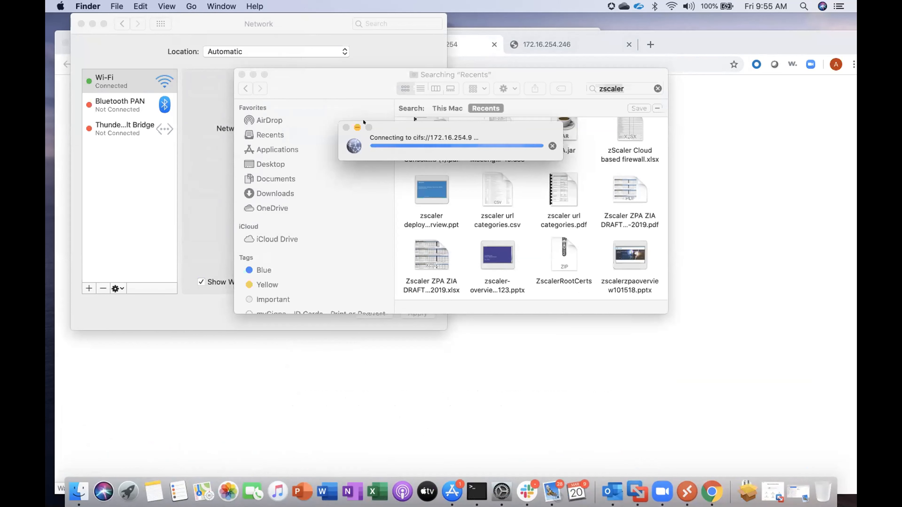
# Sign in to the server as administrator with the account password
pyautogui.click(518, 175)
pyautogui.hotkey('shift', 'Tab')
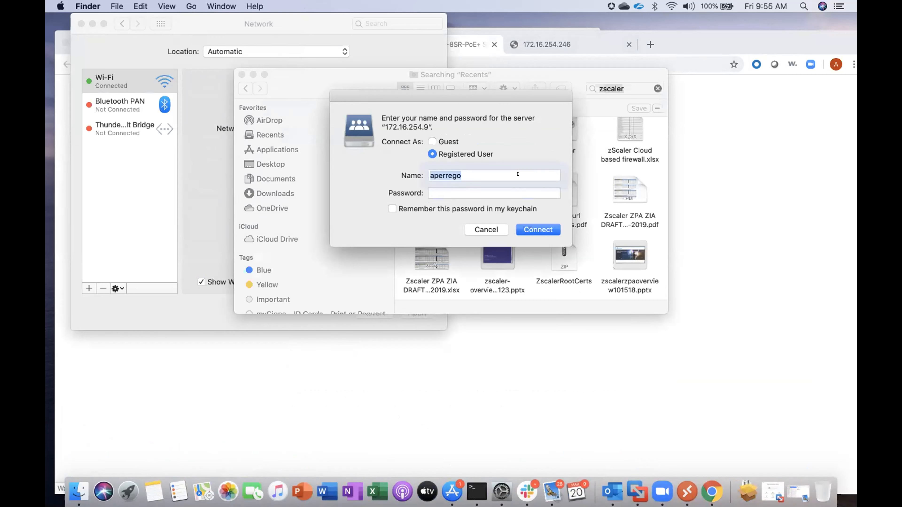
pyautogui.write('administrator')
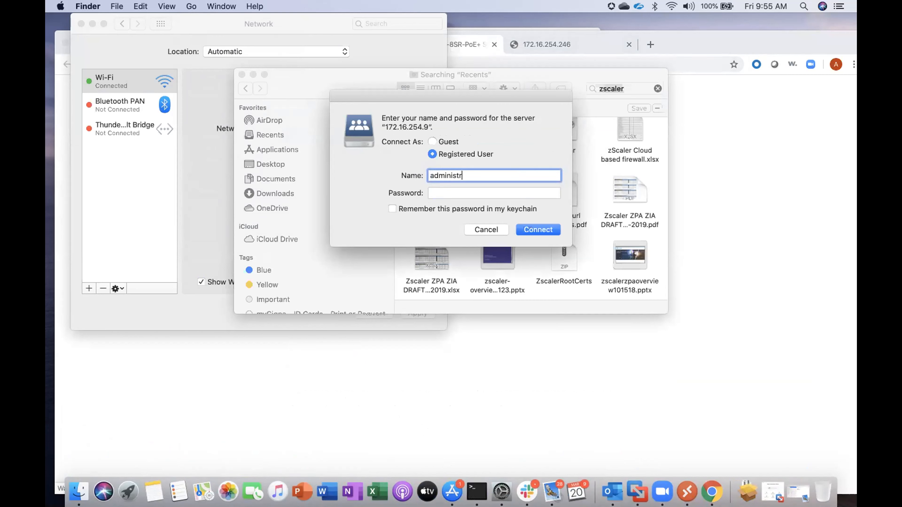
pyautogui.press('Tab')
pyautogui.write('********')
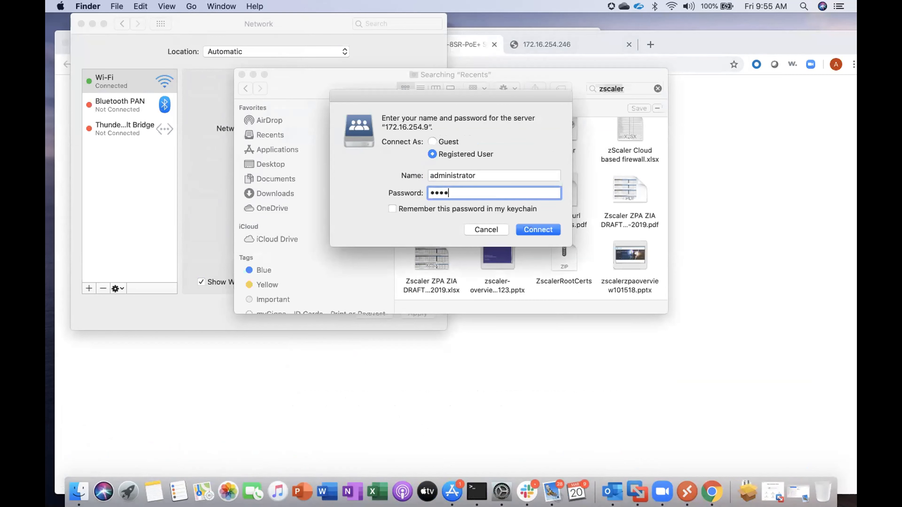
pyautogui.press('Return')
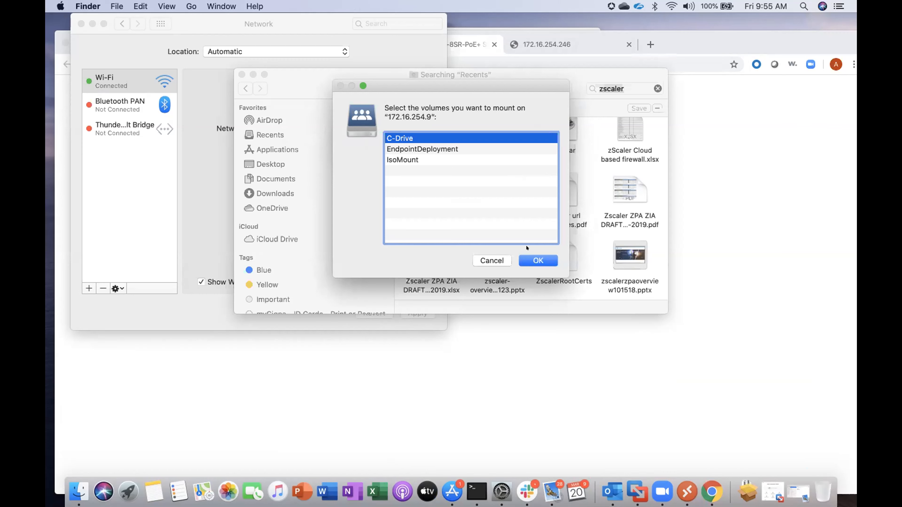
# Mount C-Drive and view the server's C-Drive, EndpointDeployment and IsoMount shares
pyautogui.click(530, 260)
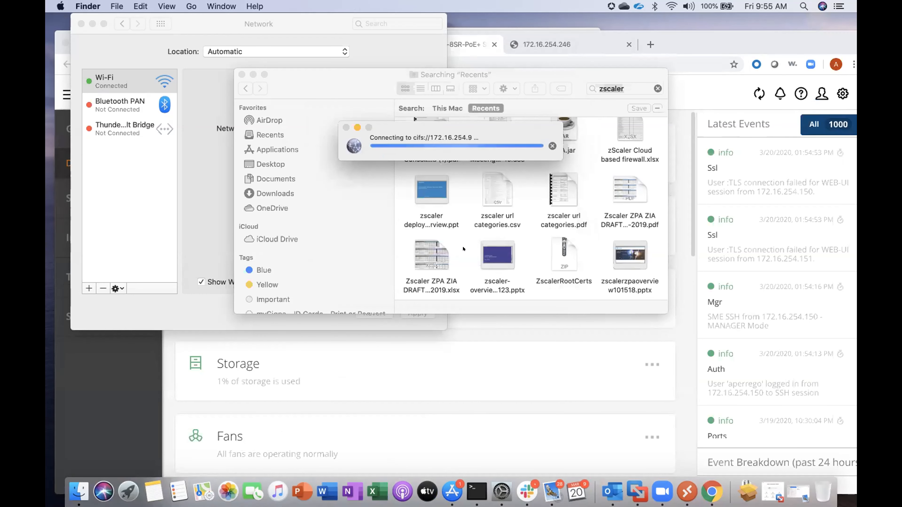
pyautogui.click(272, 284)
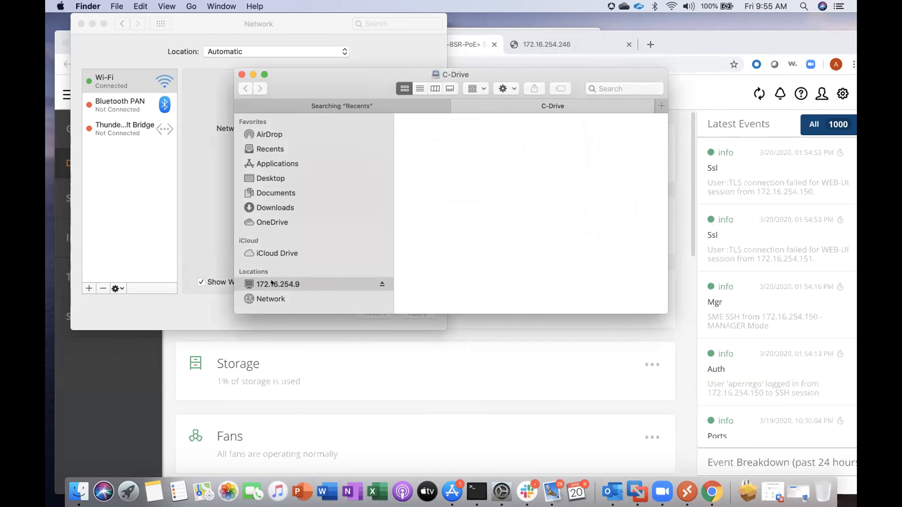
pyautogui.click(428, 148)
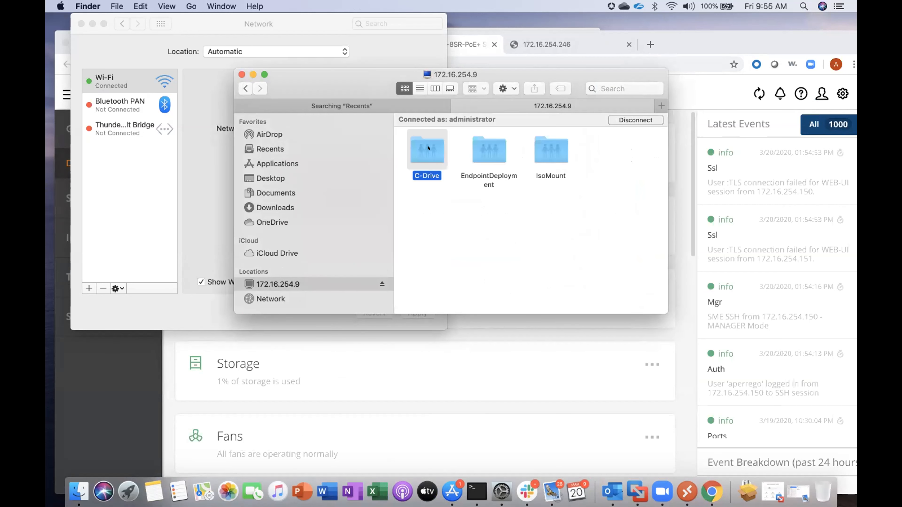